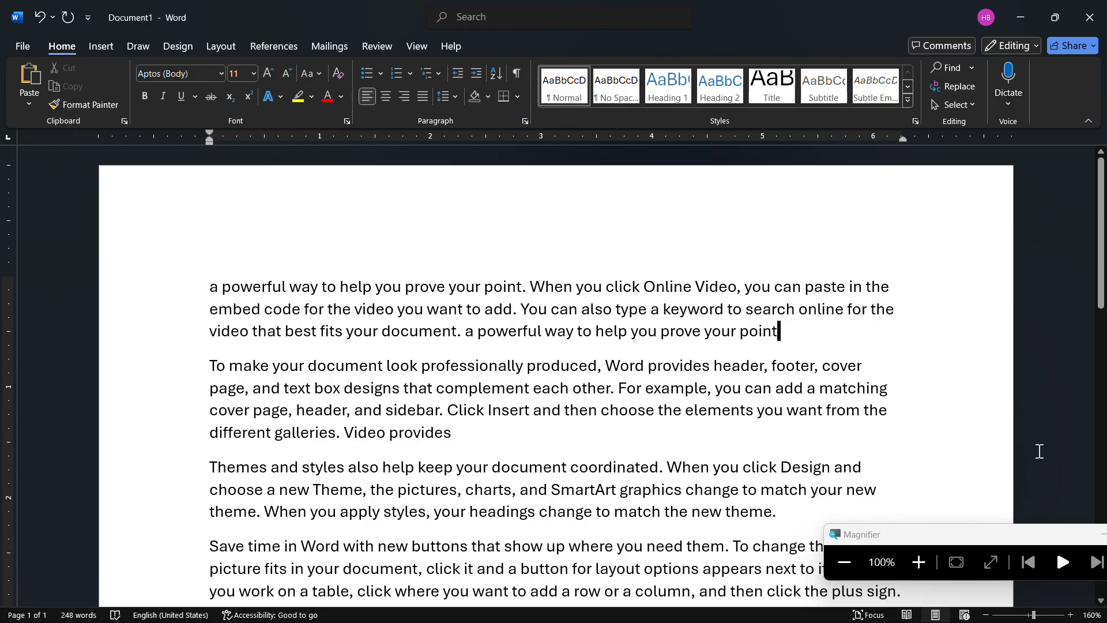
- Close the Magnifier window and return to editing the document text
left_click(1105, 539)
left_click(1104, 539)
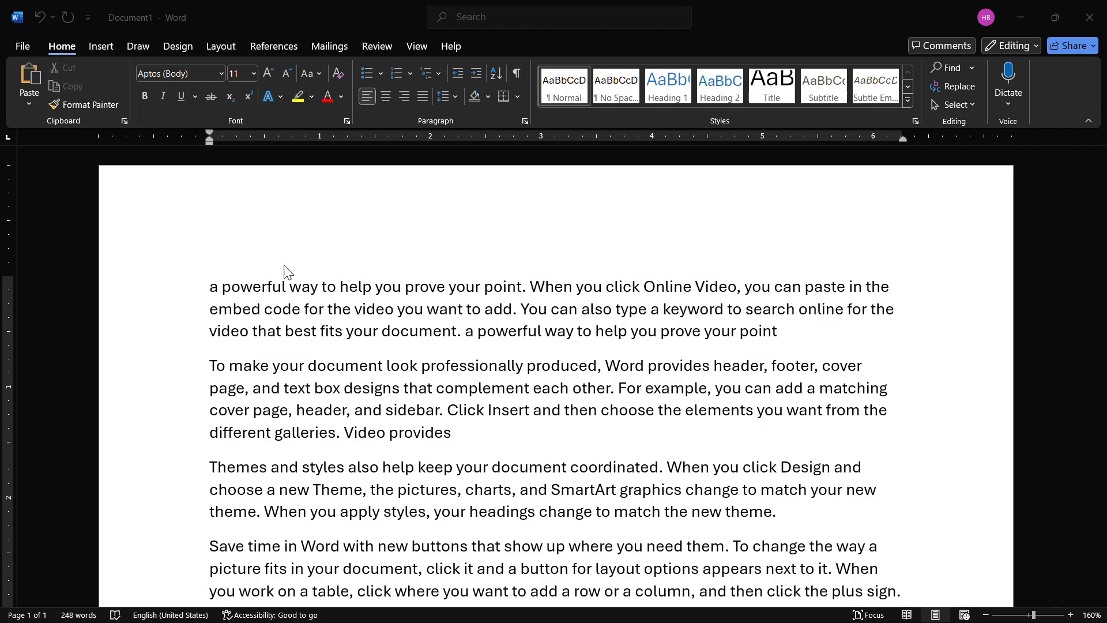
left_click(316, 291)
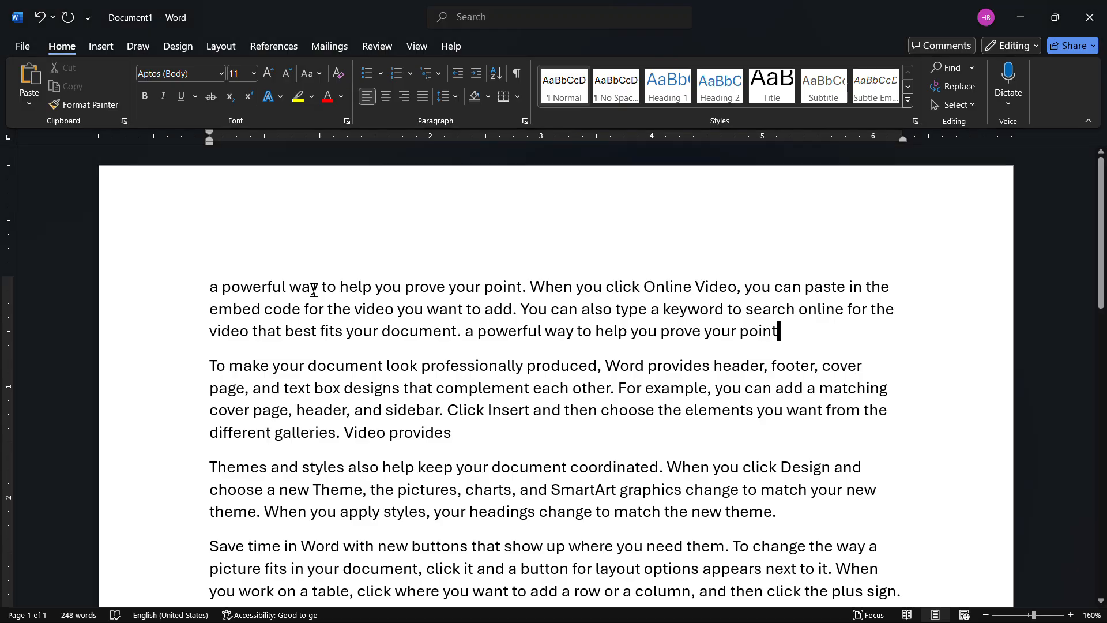
- Move "a powerful way to help you" from the start of the first paragraph to the end of the second paragraph, after "Video provides"
left_click(212, 288)
left_click_drag(218, 288, 384, 284)
key("ctrl+c")
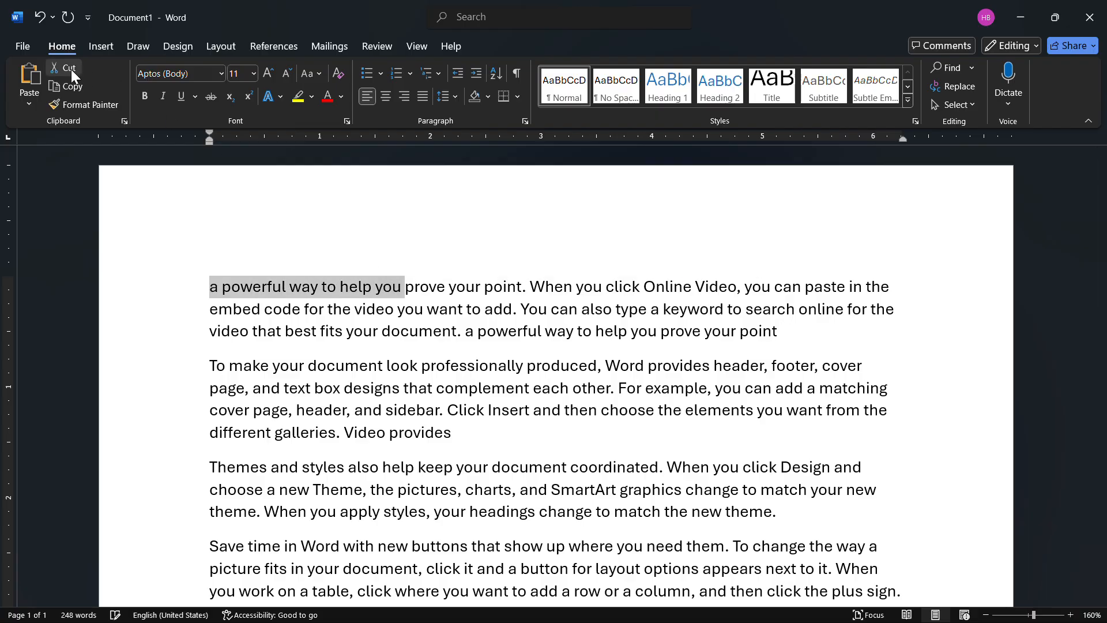
left_click(69, 68)
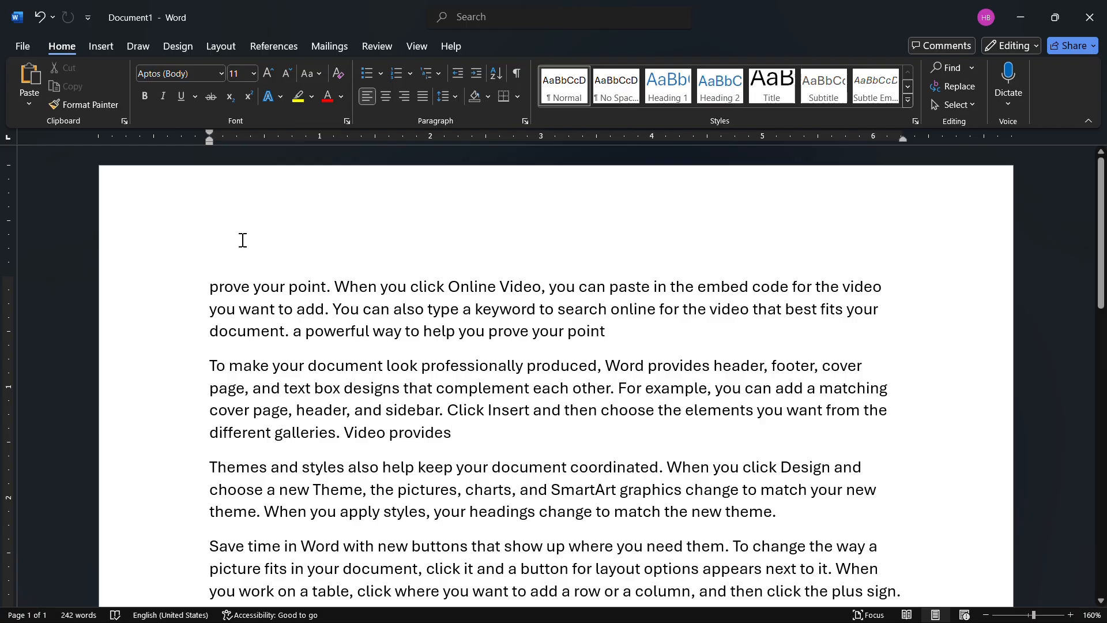
left_click(29, 75)
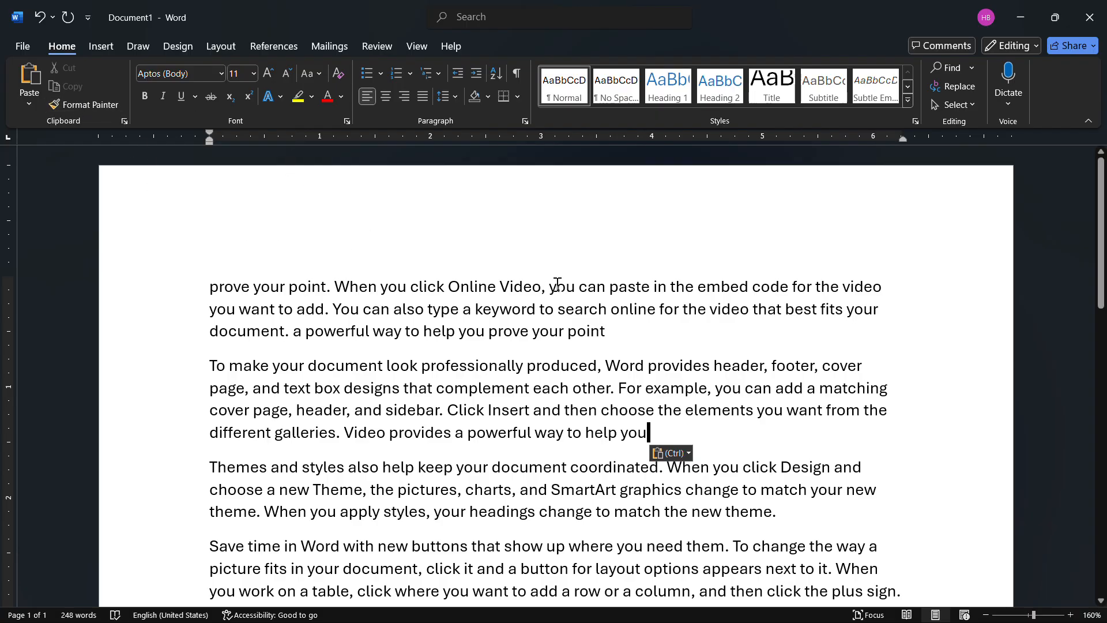
- Copy "prove your point. When you click Online Video" from the first paragraph to the end of the second paragraph
left_click_drag(542, 287, 212, 285)
key("ctrl+c")
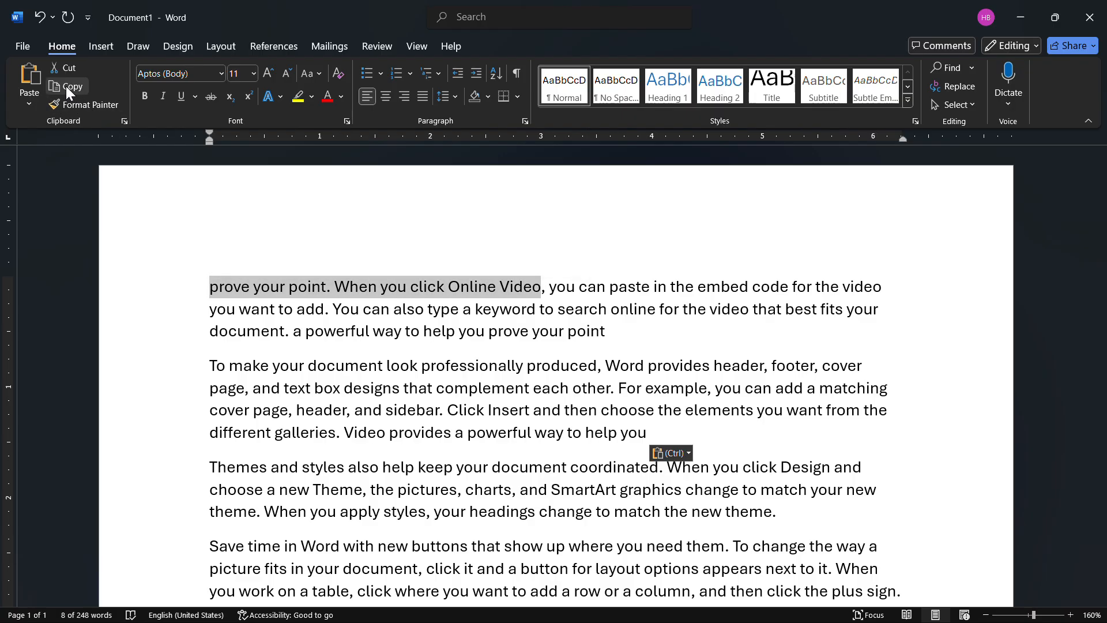
left_click(66, 86)
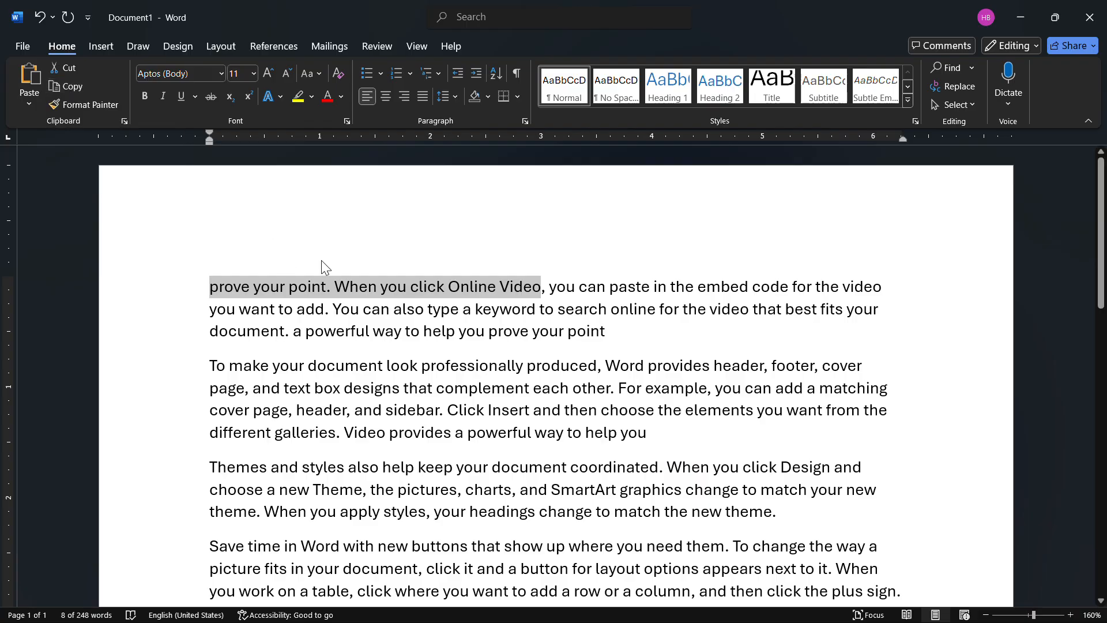
left_click(668, 433)
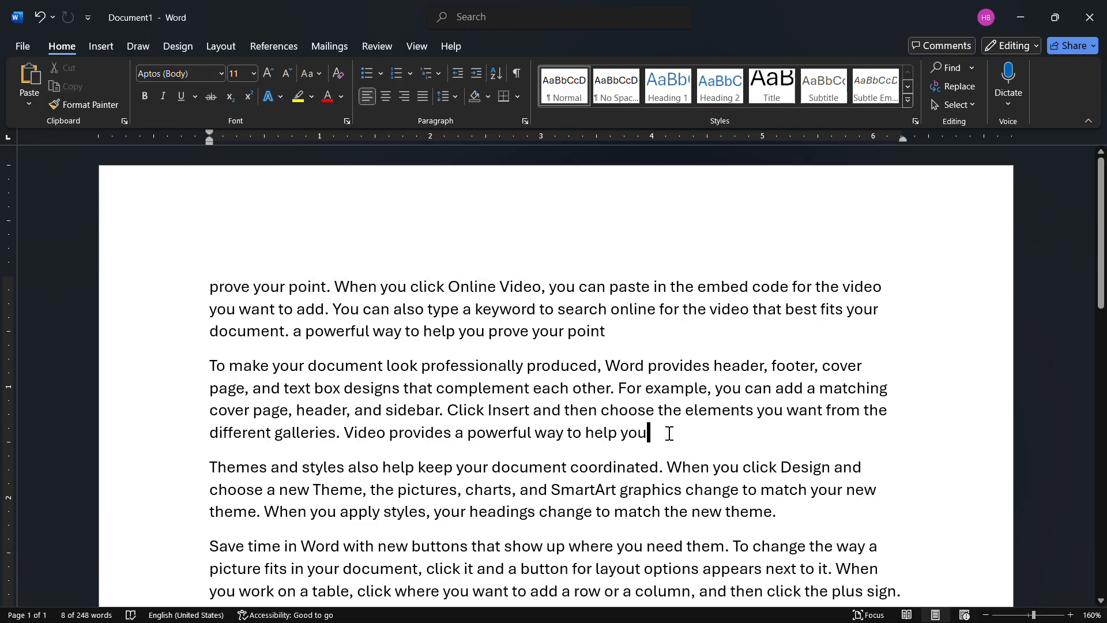
left_click(28, 75)
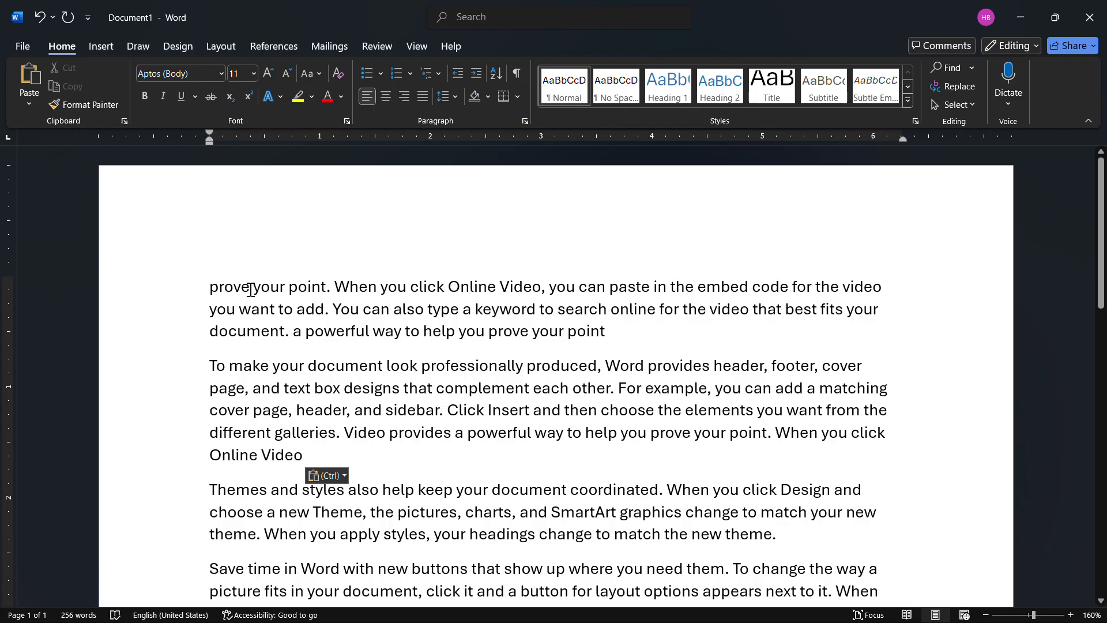
- Make the first word "prove" bold and increase its font size to 15
left_click_drag(251, 289, 195, 285)
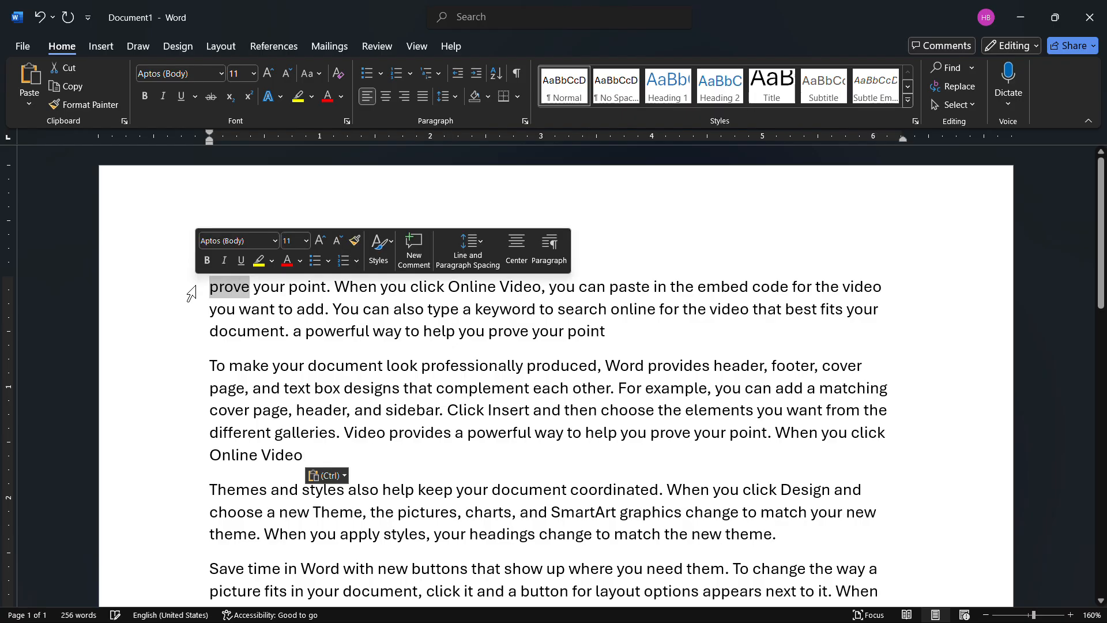
key("ctrl+b")
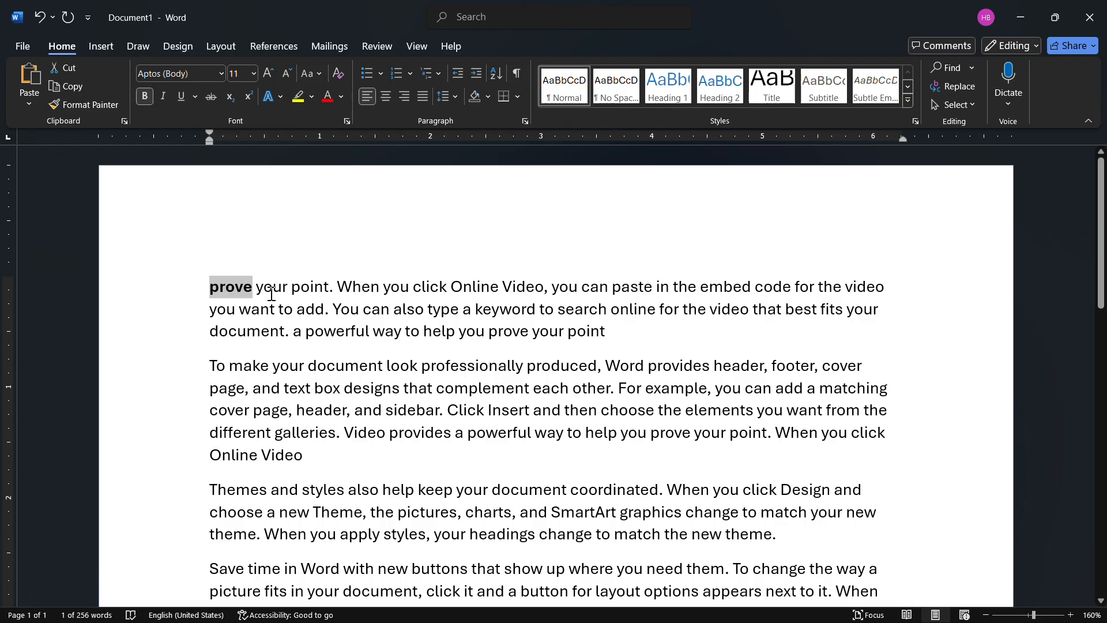
key("ctrl+bracketright")
key("ctrl+bracketright")
key("ctrl+bracketright")
key("ctrl+bracketright")
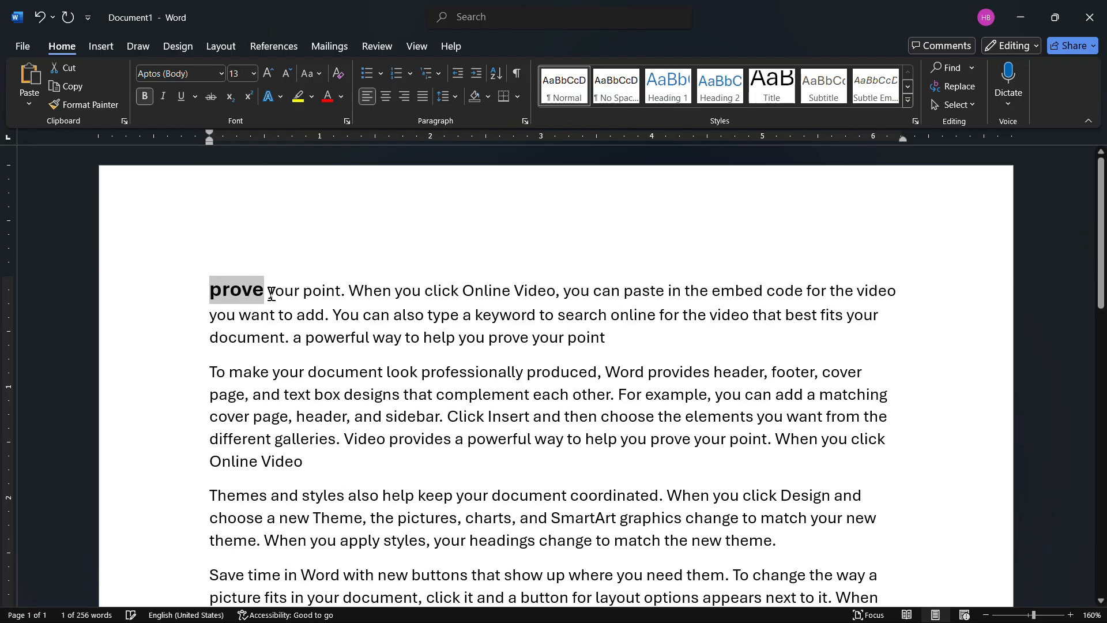
left_click(259, 298)
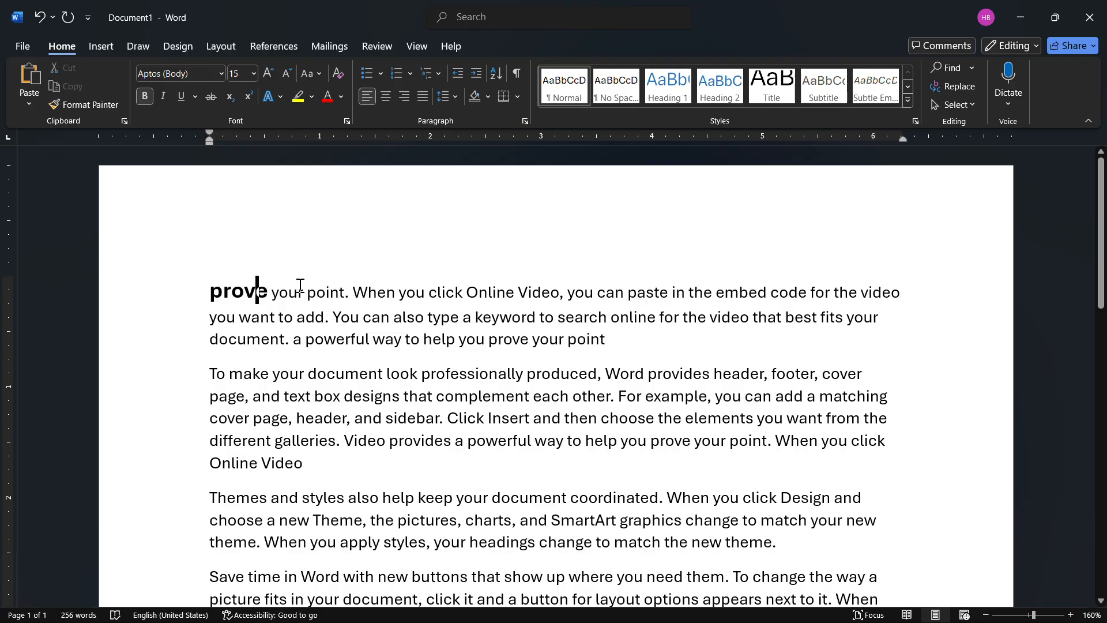
- Copy the formatting of the first word "prove" onto "to search online" with Format Painter
double_click(270, 294)
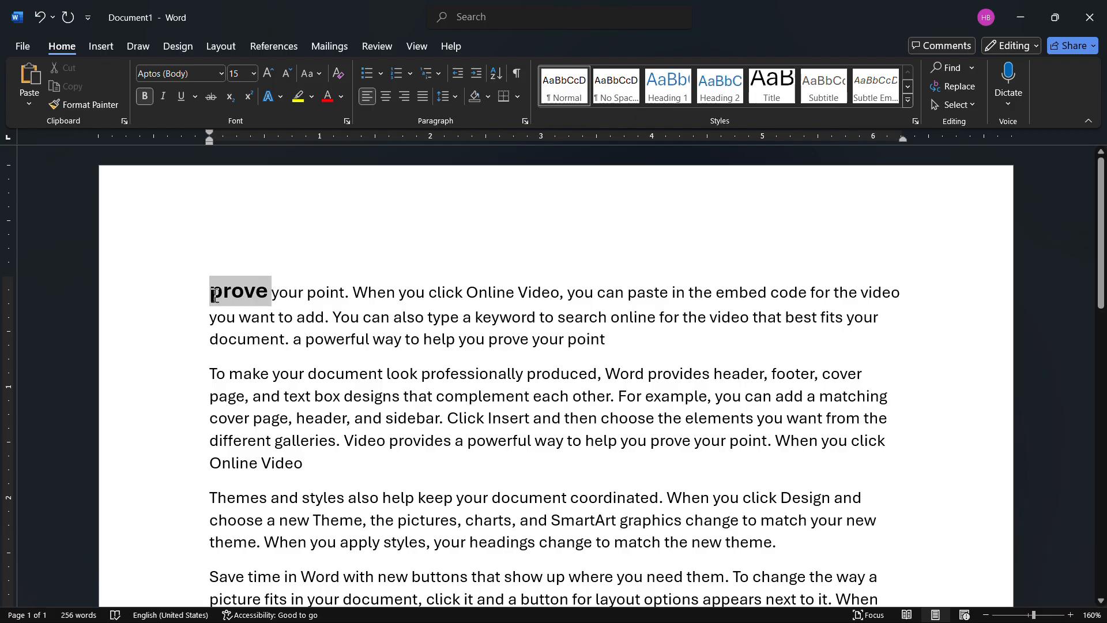
left_click(88, 104)
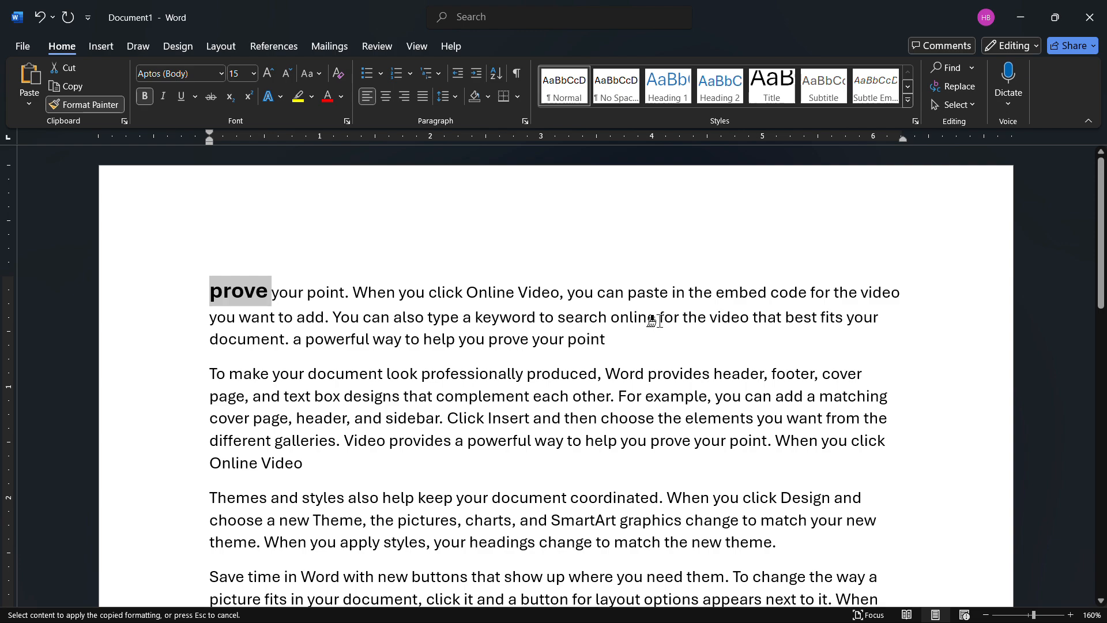
left_click_drag(658, 320, 543, 322)
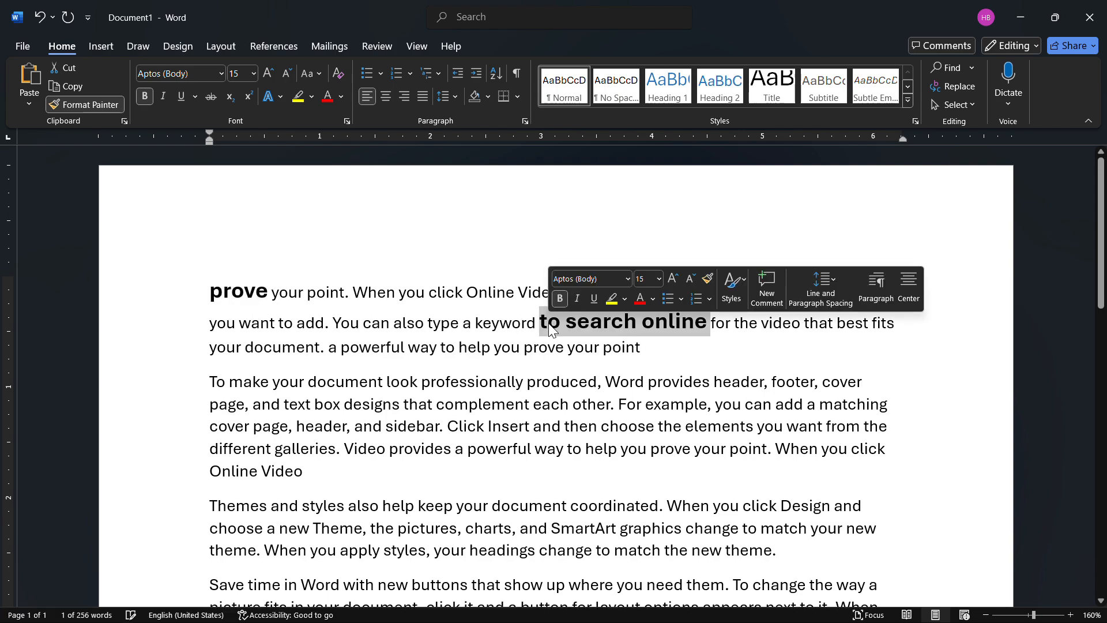
left_click(495, 348)
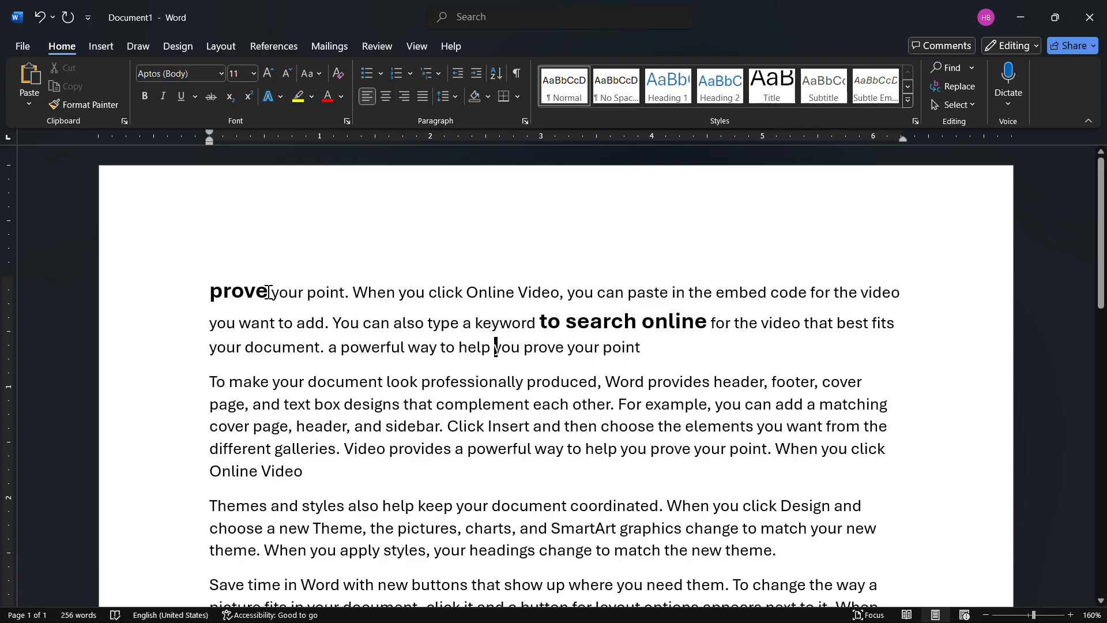
- Use Format Painter repeatedly to copy the first word's formatting onto the second "prove", "produced", "provides" and "choose", and turn it off
left_click_drag(271, 292, 209, 293)
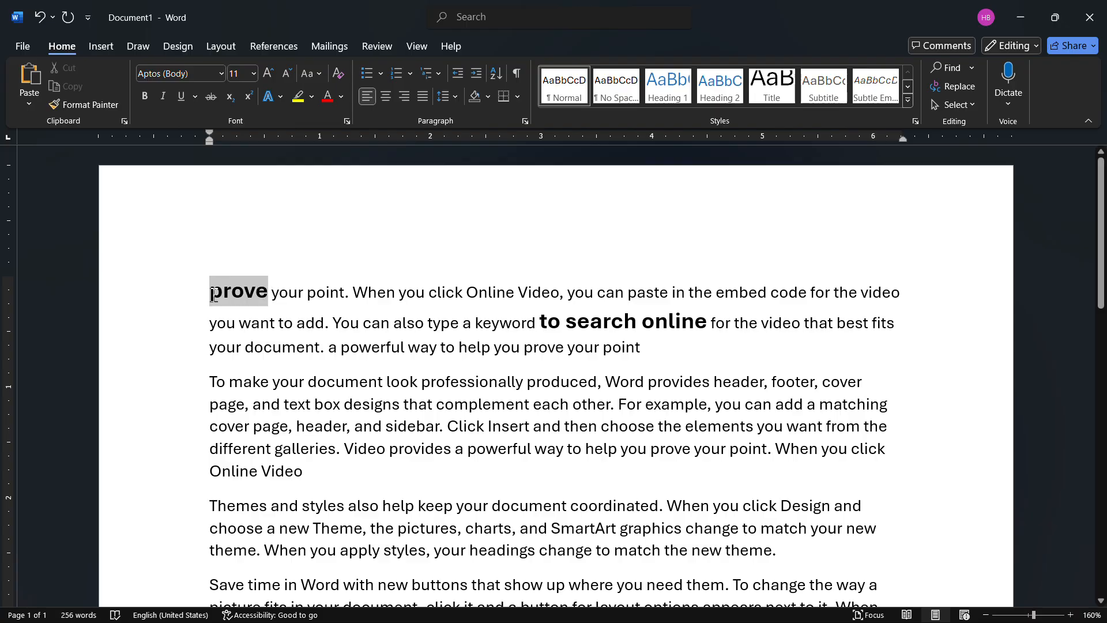
left_click(103, 106)
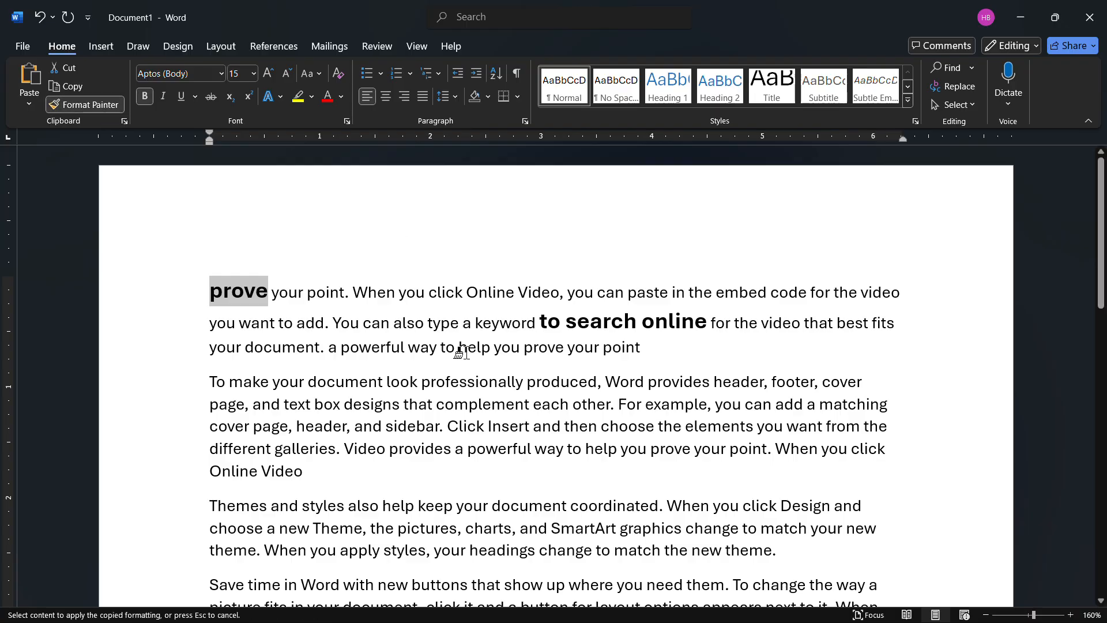
left_click(550, 349)
left_click(567, 392)
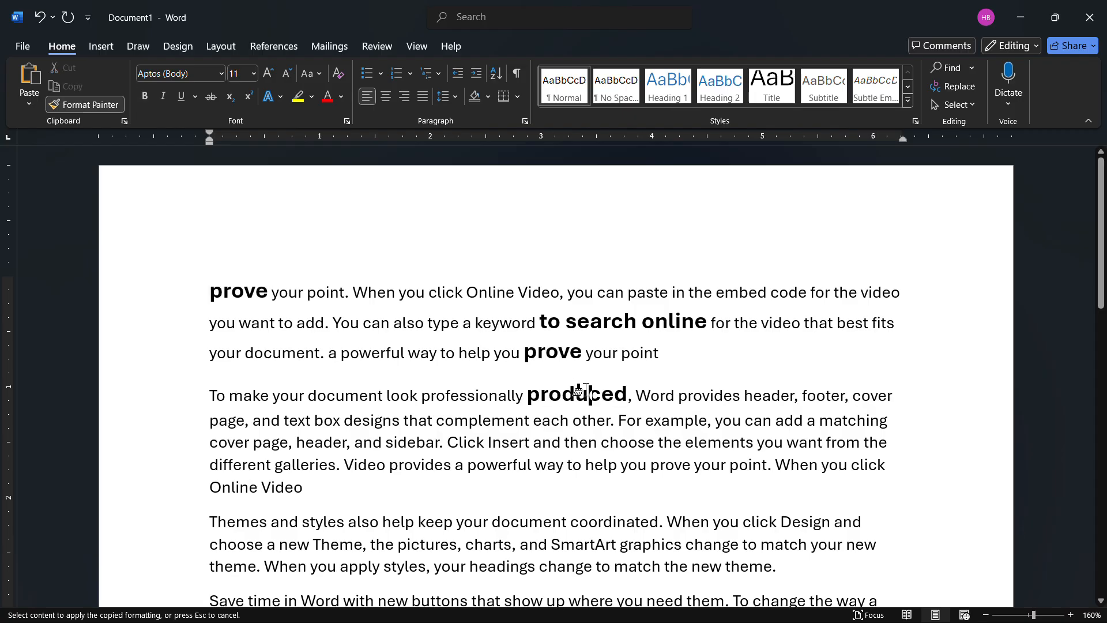
left_click(707, 397)
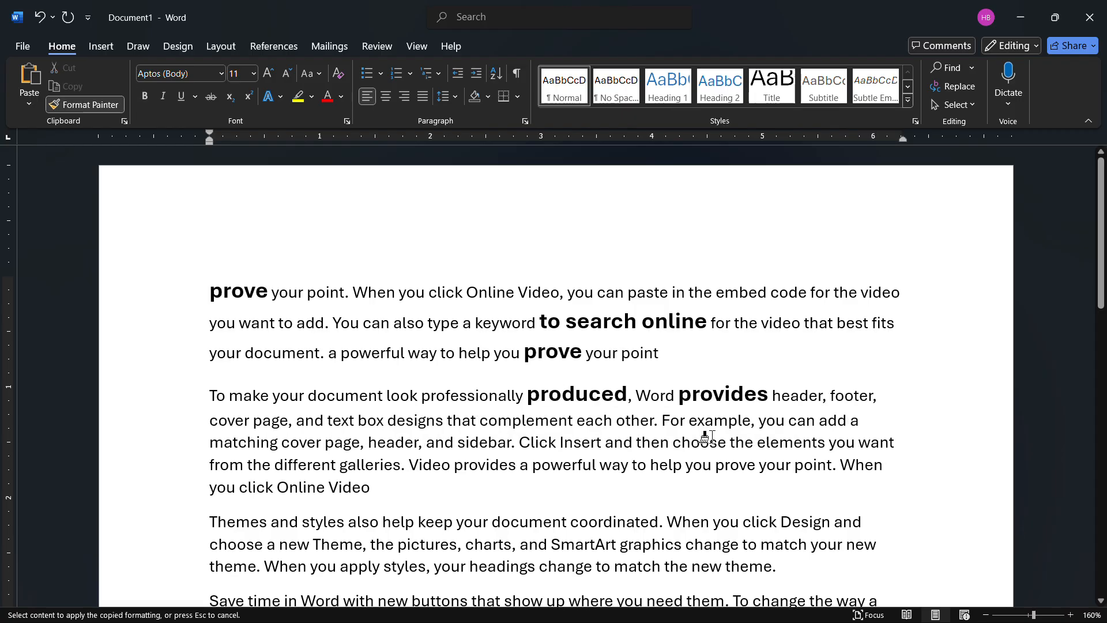
left_click(706, 442)
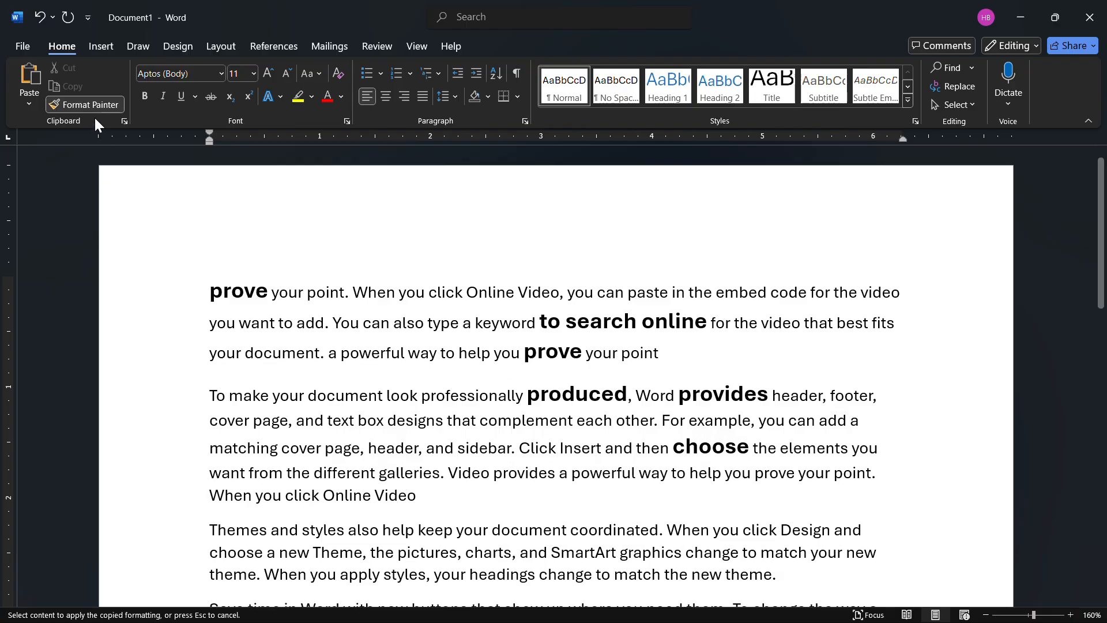
left_click(110, 105)
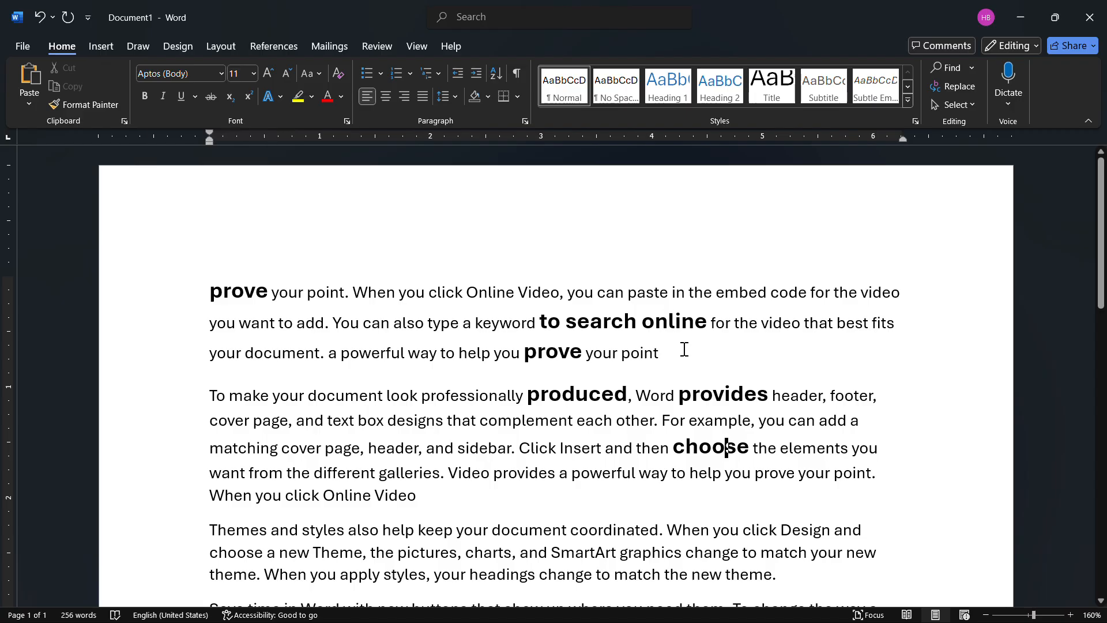
- Set the font of the whole first paragraph to Algerian
left_click_drag(660, 352, 214, 269)
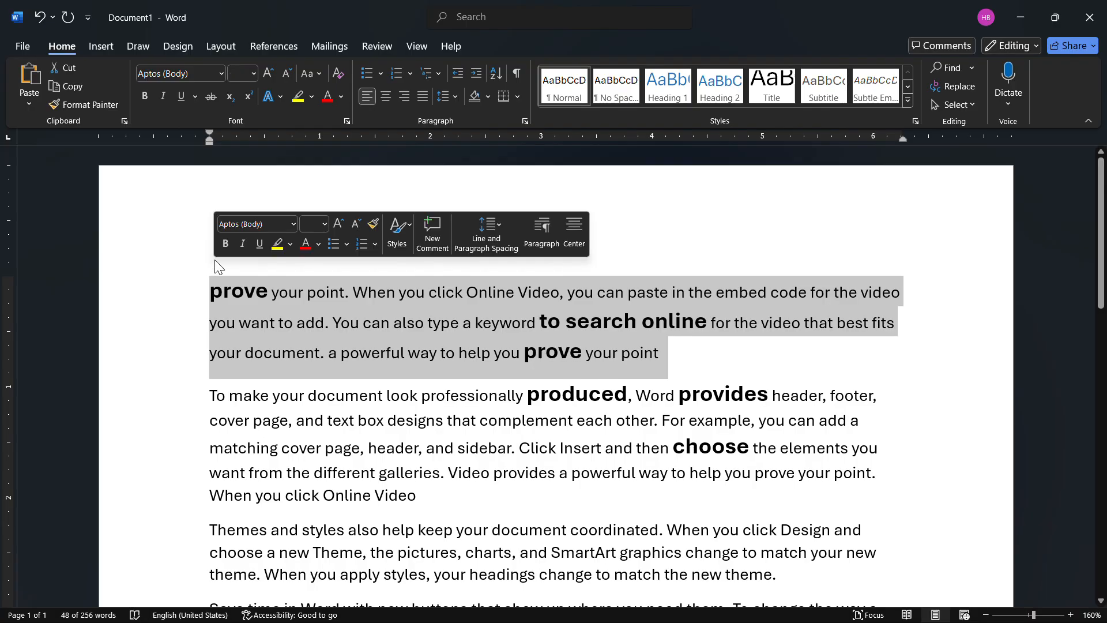
left_click(220, 71)
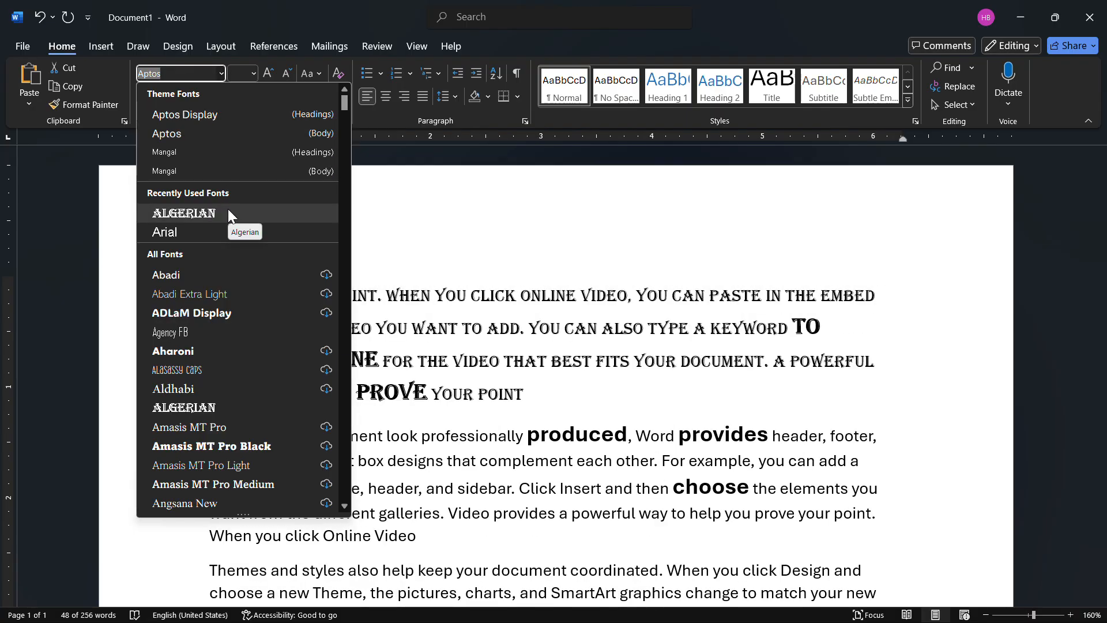
left_click(229, 213)
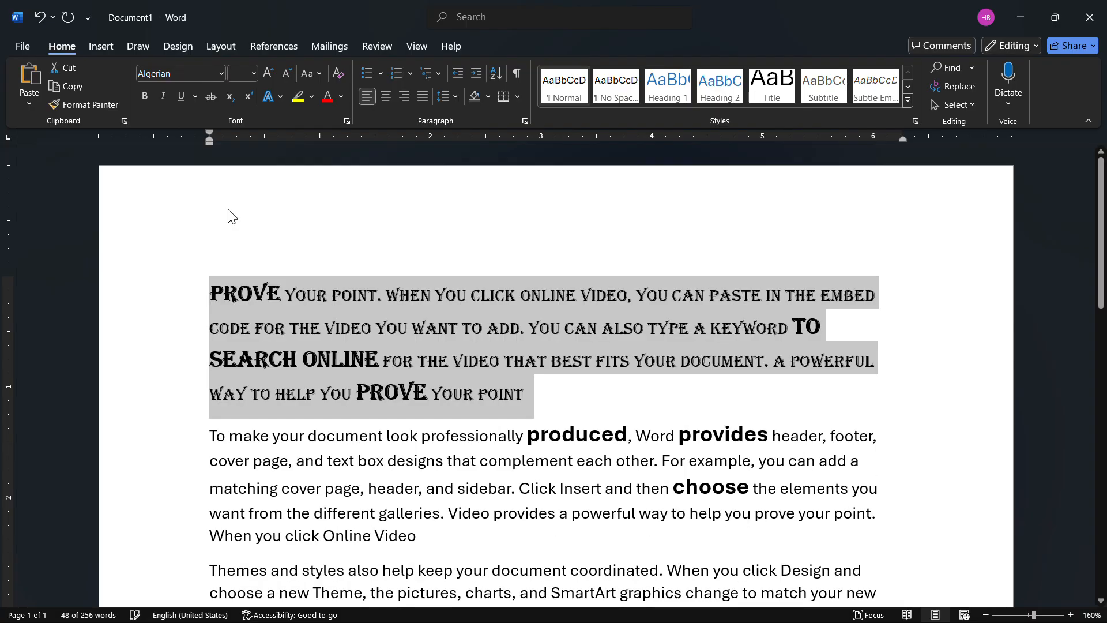
- Change the font of the whole first paragraph to Arial Black
left_click(221, 69)
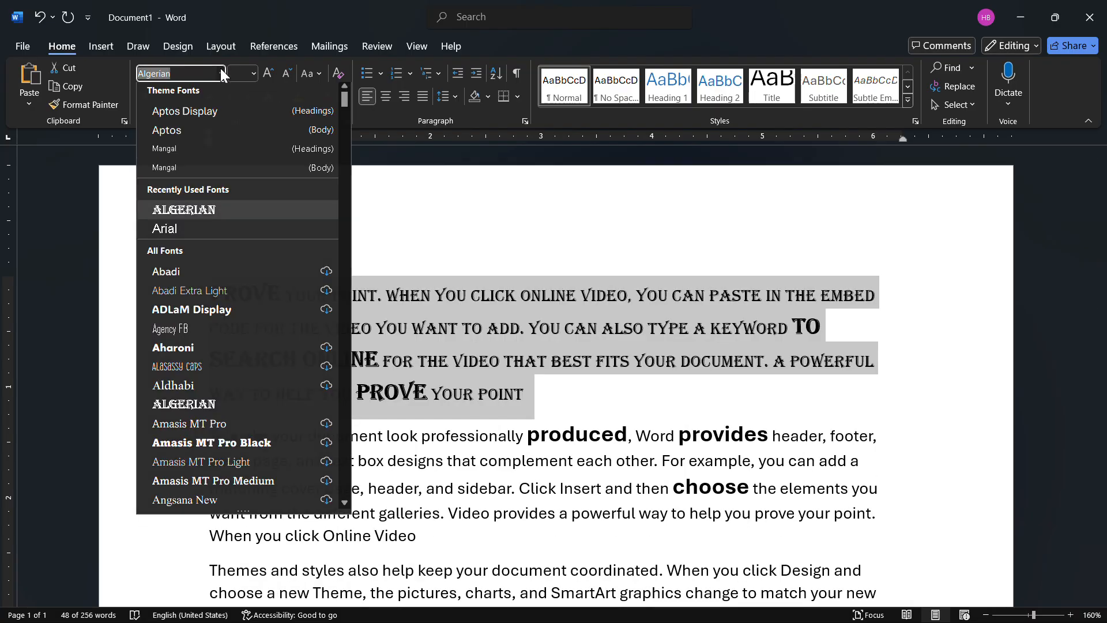
scroll(226, 389, "down", 4)
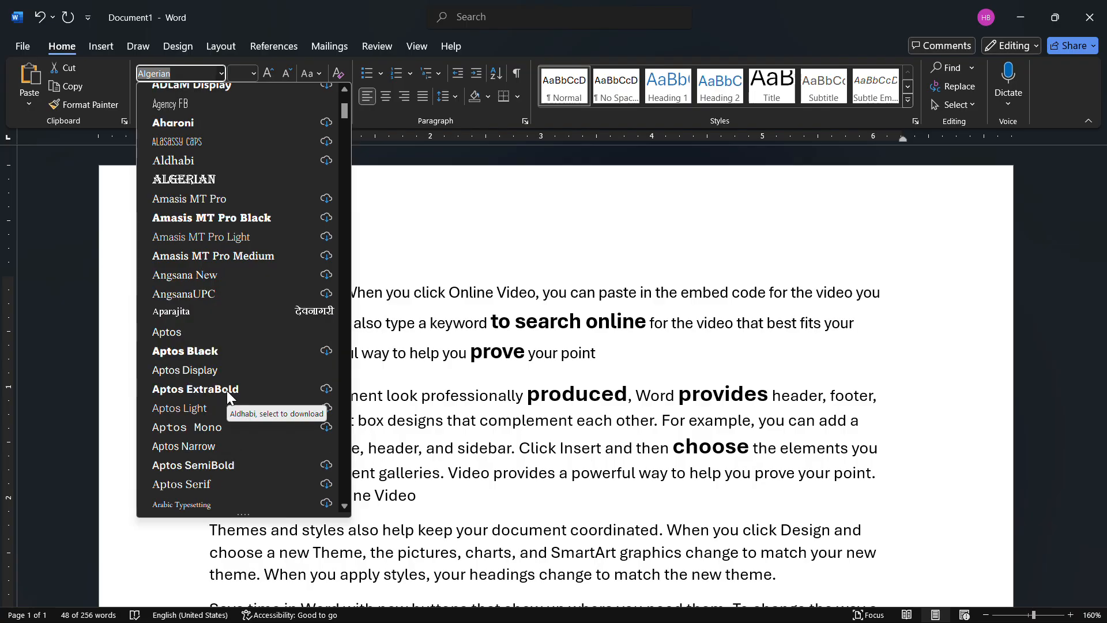
scroll(228, 391, "down", 2)
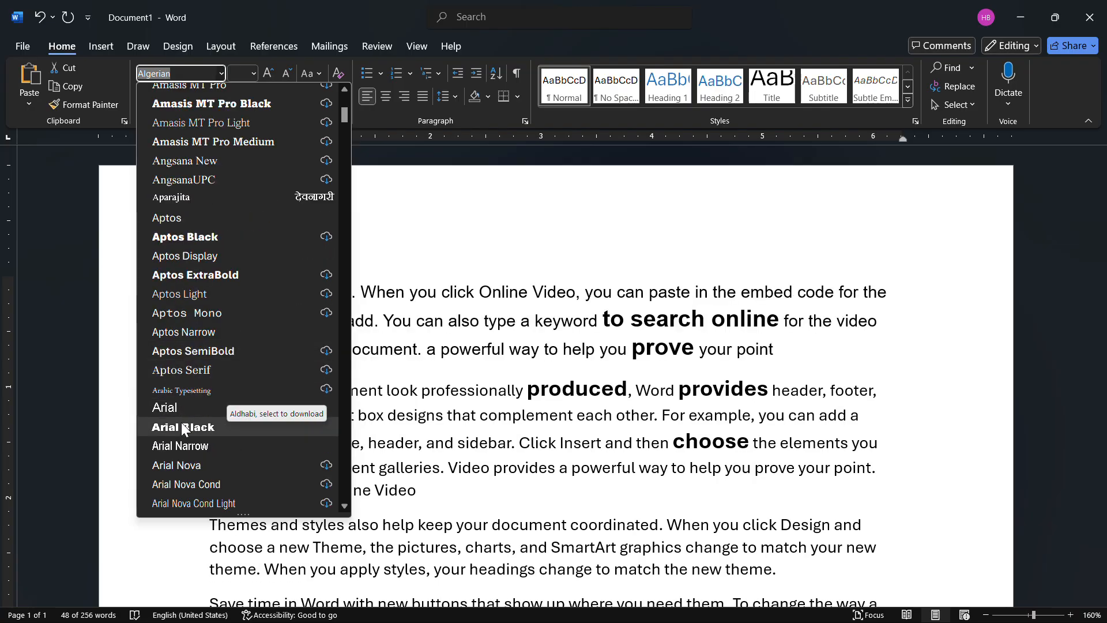
left_click(185, 425)
left_click(387, 390)
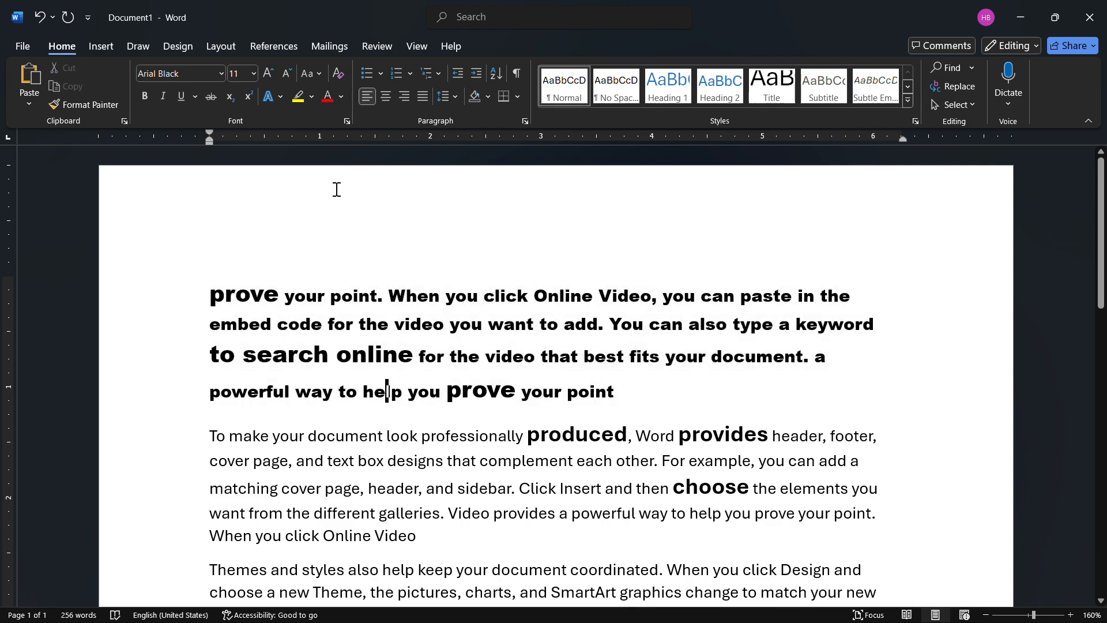
- Set the font size of the whole first paragraph to 12
left_click_drag(625, 389, 242, 271)
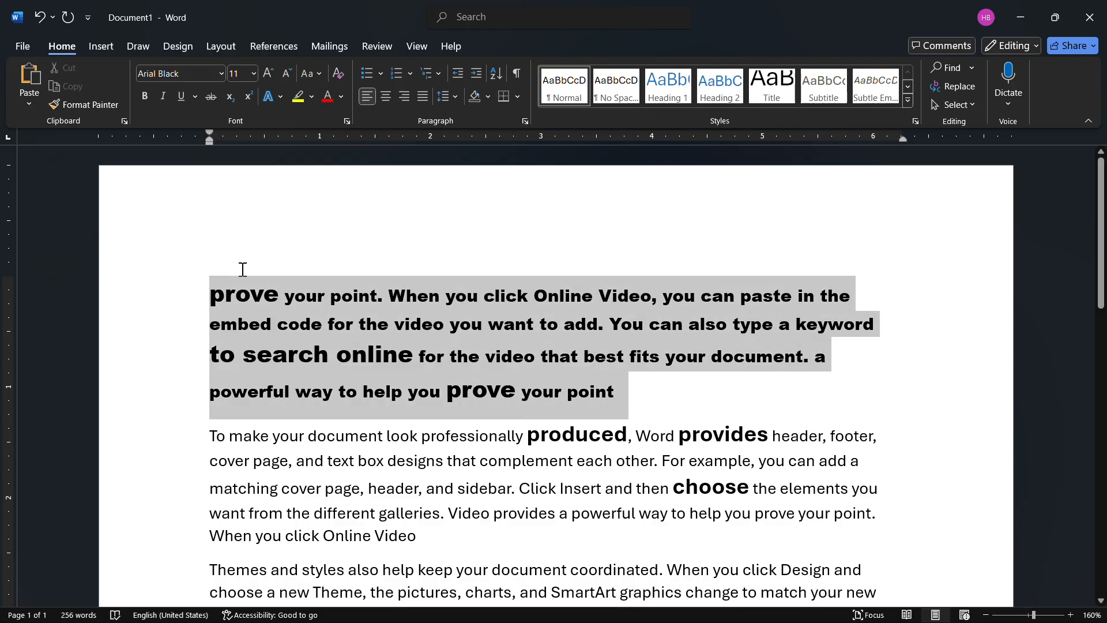
left_click(252, 74)
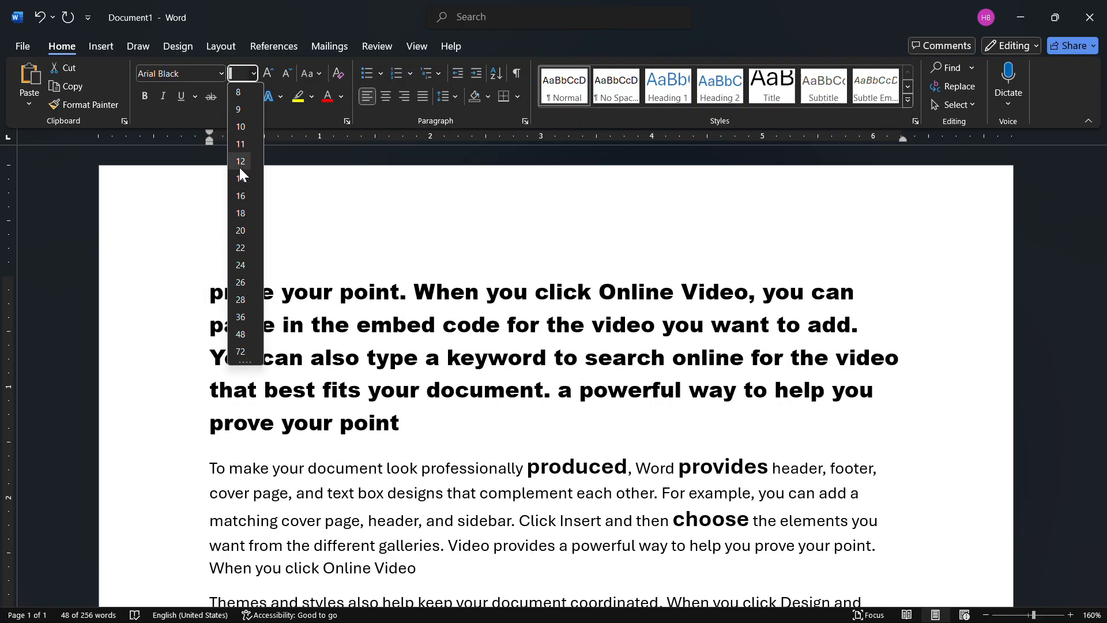
left_click(239, 162)
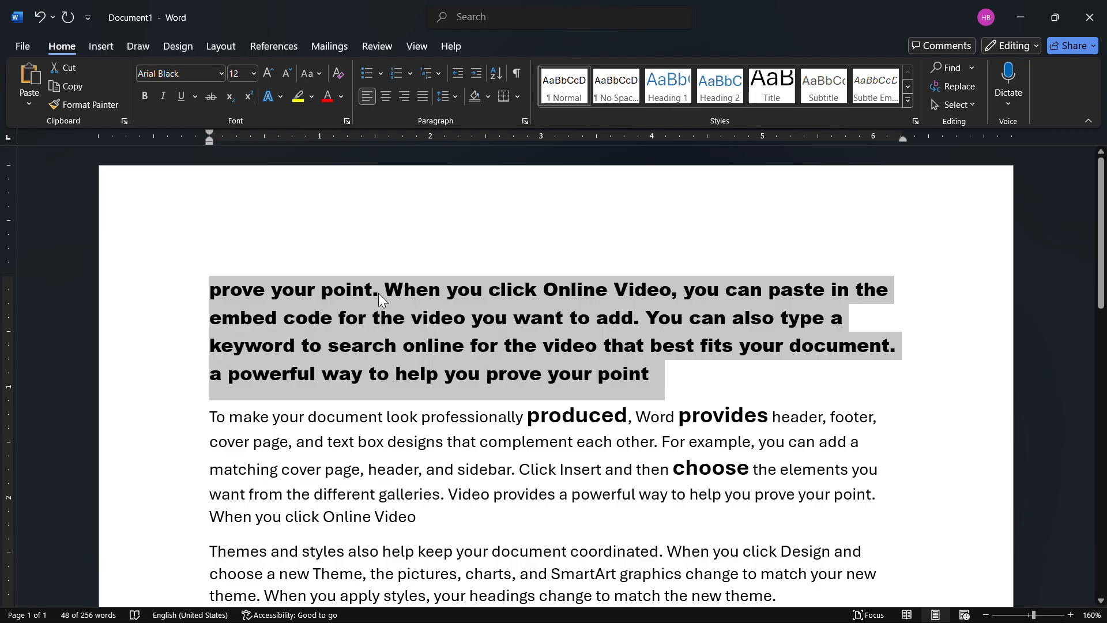
- Increase the first paragraph's font size stepwise to 28 with Grow Font
left_click(269, 74)
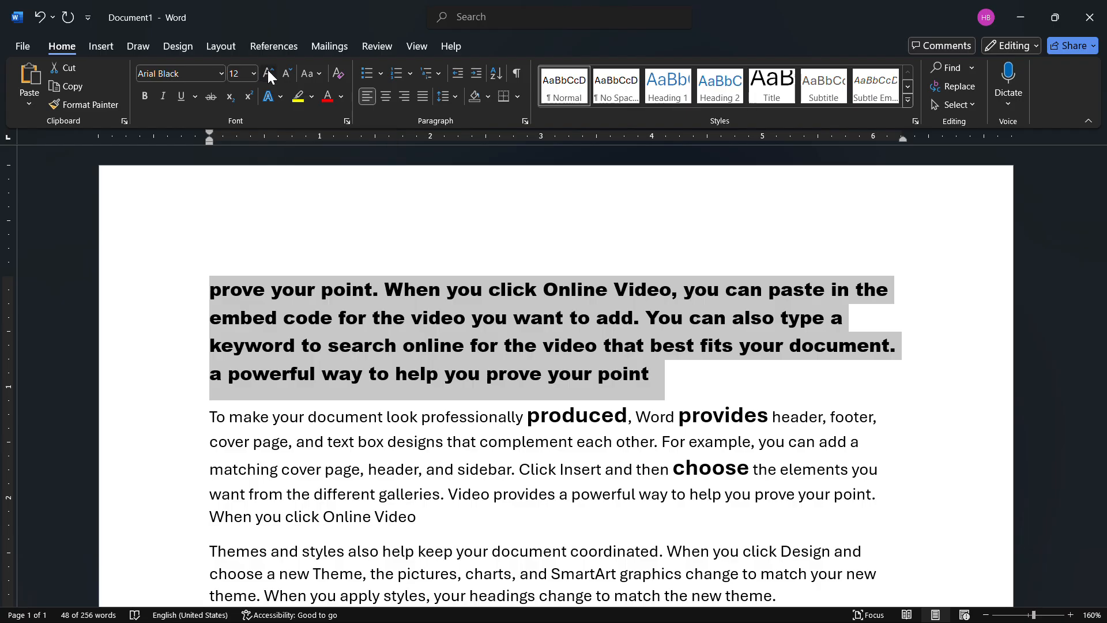
left_click(268, 74)
left_click(268, 74)
left_click(269, 73)
left_click(268, 74)
left_click(268, 74)
left_click(268, 74)
left_click(268, 74)
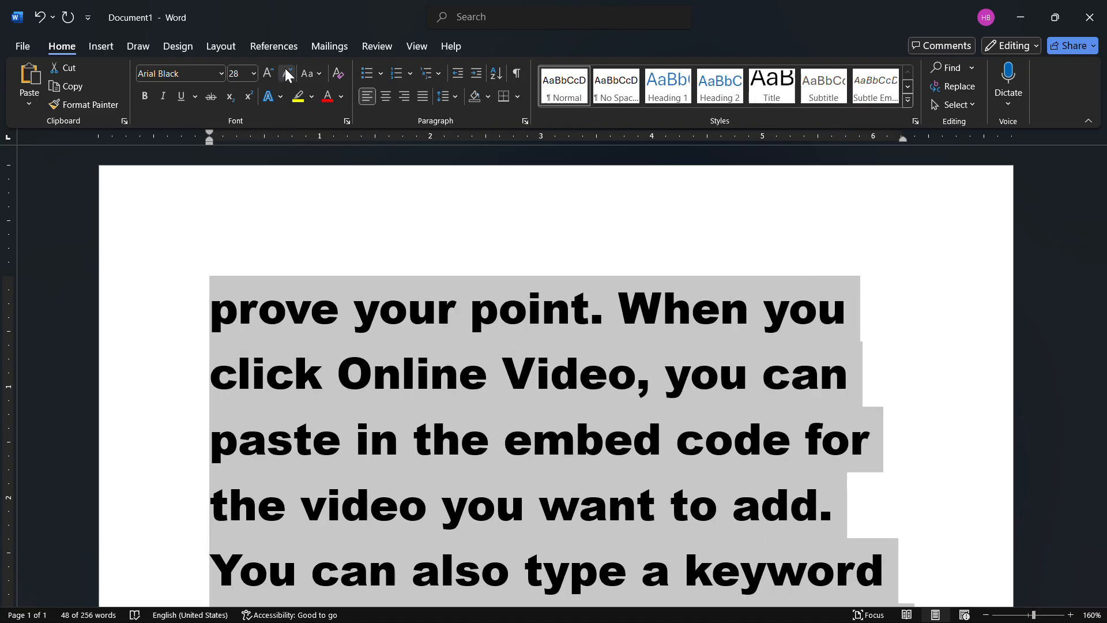
- Reduce the first paragraph's font size stepwise to 10 with Shrink Font
left_click(287, 74)
left_click(287, 74)
left_click(287, 74)
left_click(286, 74)
left_click(286, 74)
left_click(287, 74)
left_click(285, 71)
left_click(285, 70)
left_click(286, 71)
left_click(286, 70)
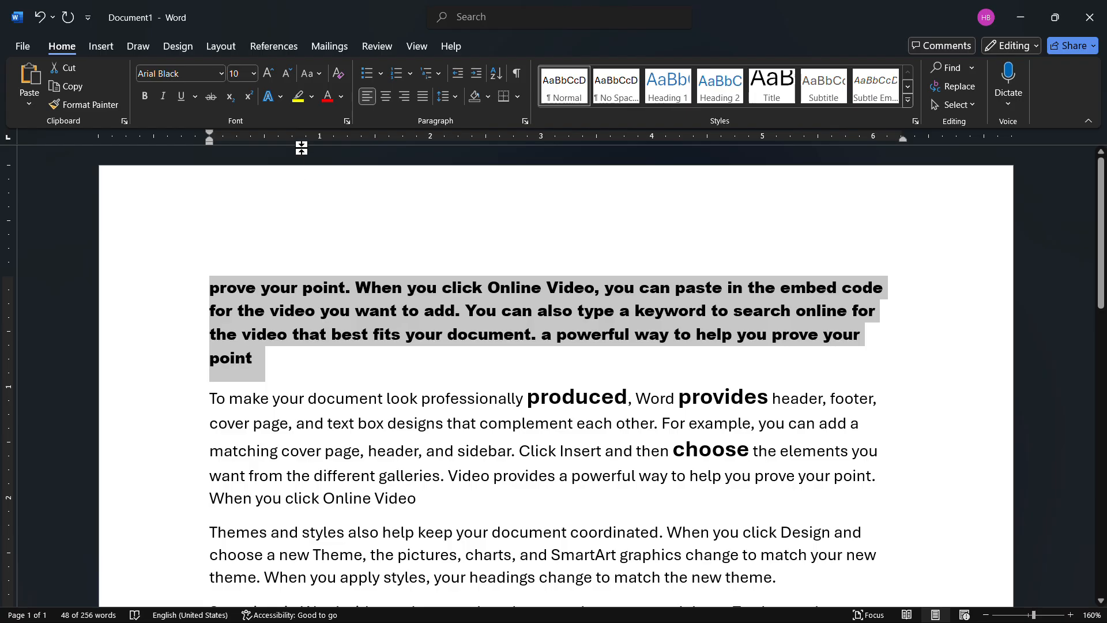
- Try the first paragraph's text in UPPERCASE and in lowercase
left_click(315, 75)
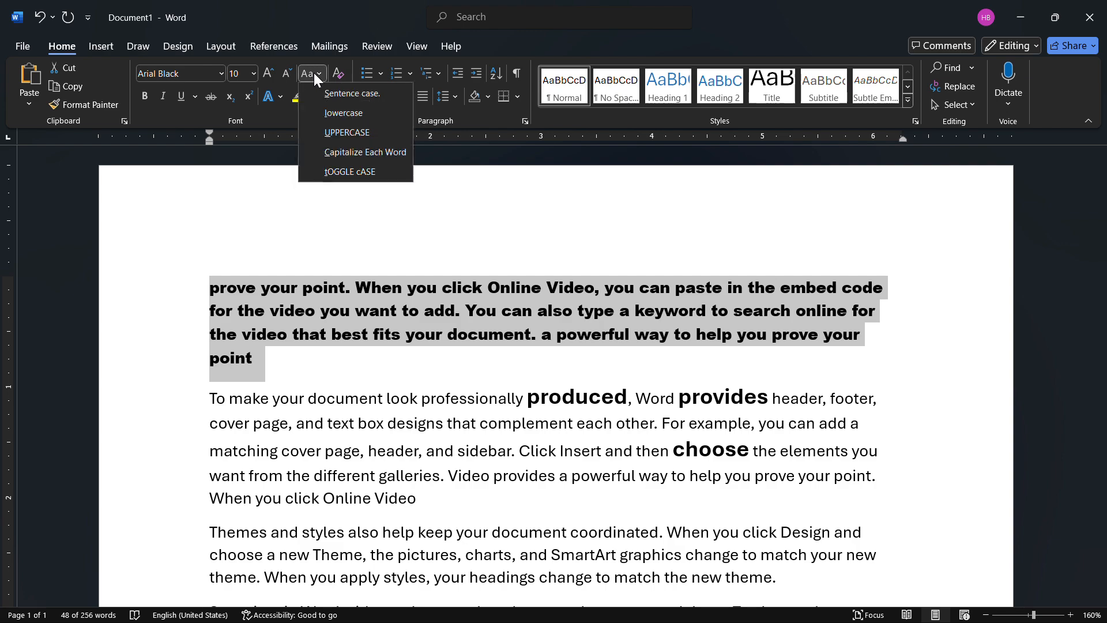
left_click(355, 132)
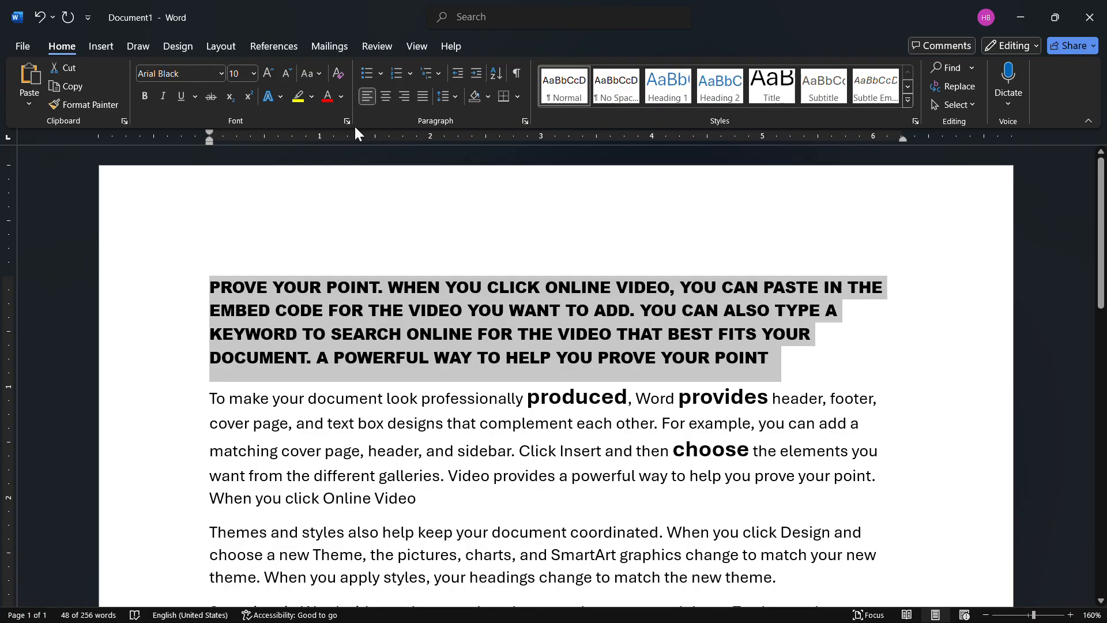
left_click(321, 72)
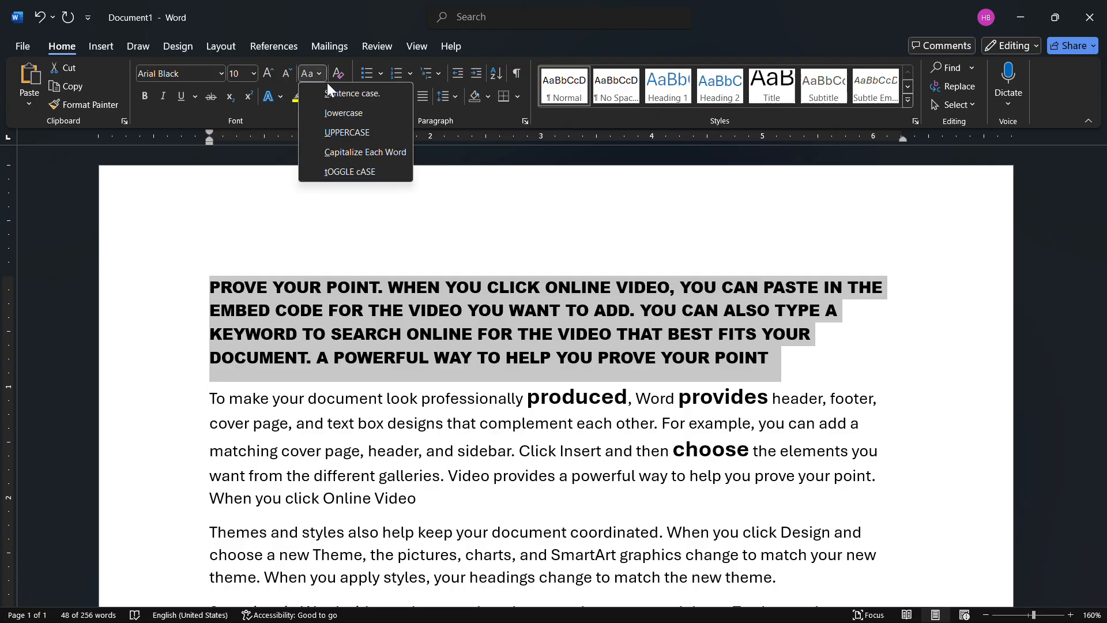
left_click(353, 113)
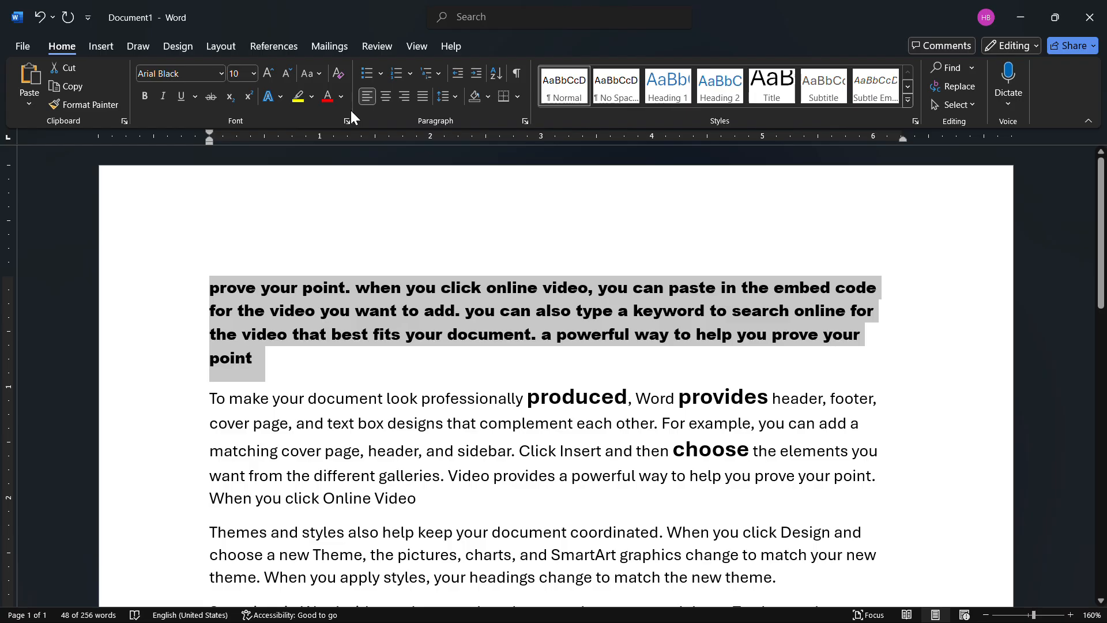
- Change the case of the first paragraph to Capitalize Each Word
left_click(318, 72)
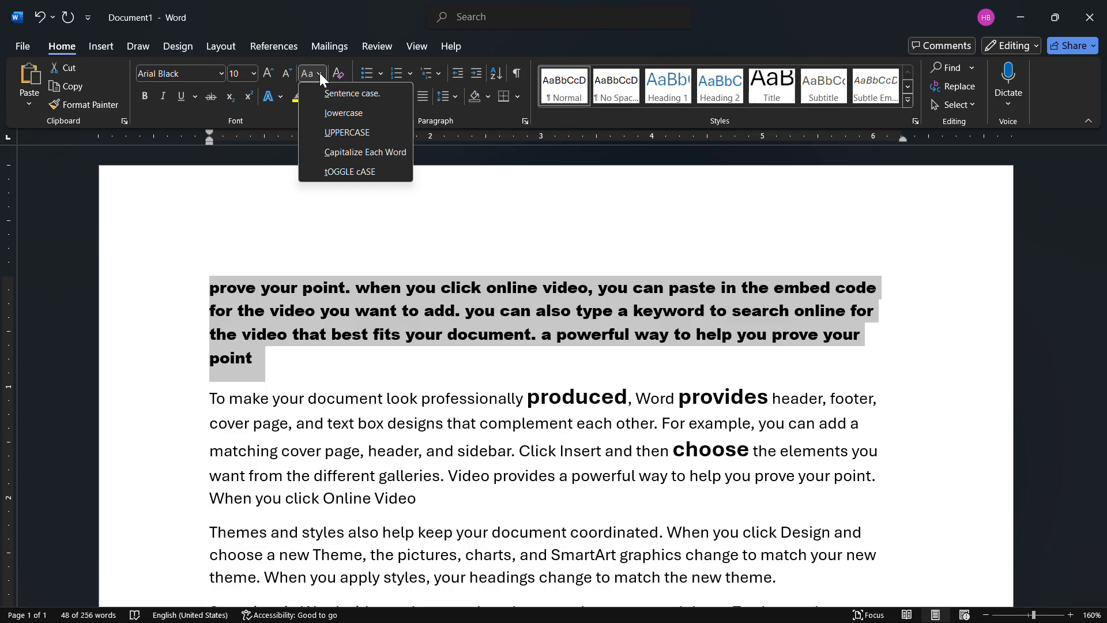
left_click(357, 146)
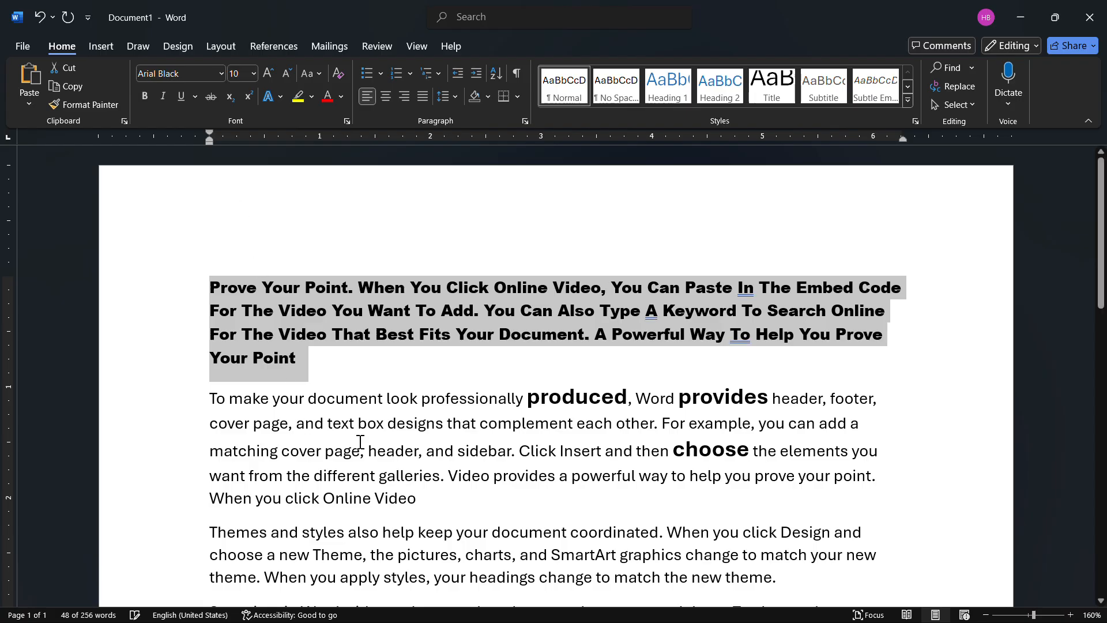
- Format the whole second paragraph as bold, italic and underlined
left_click_drag(422, 503, 199, 392)
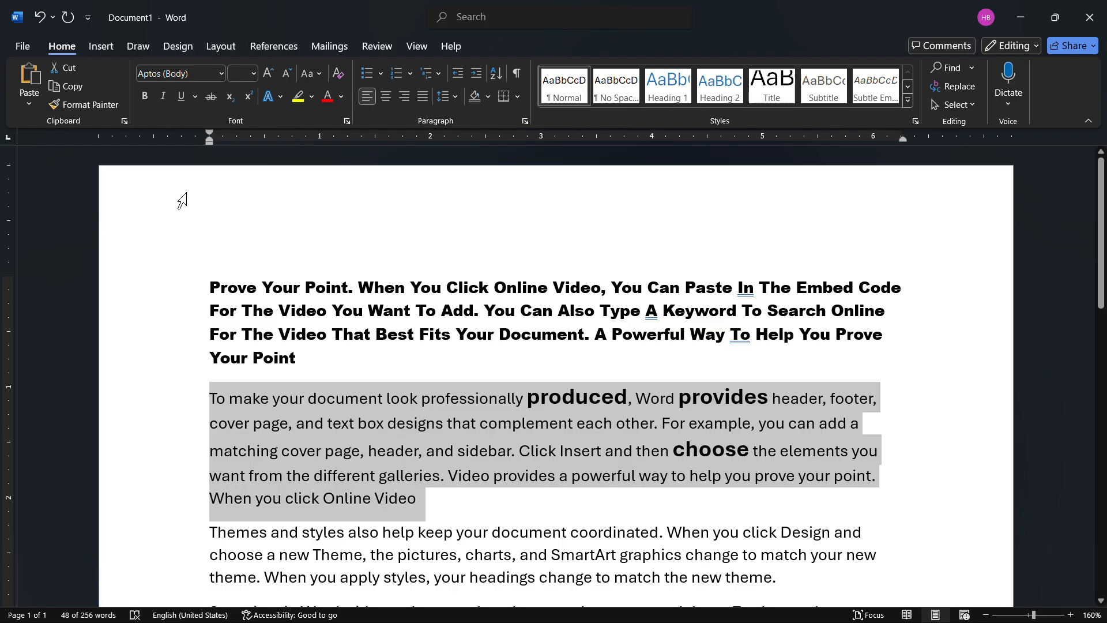
left_click(145, 96)
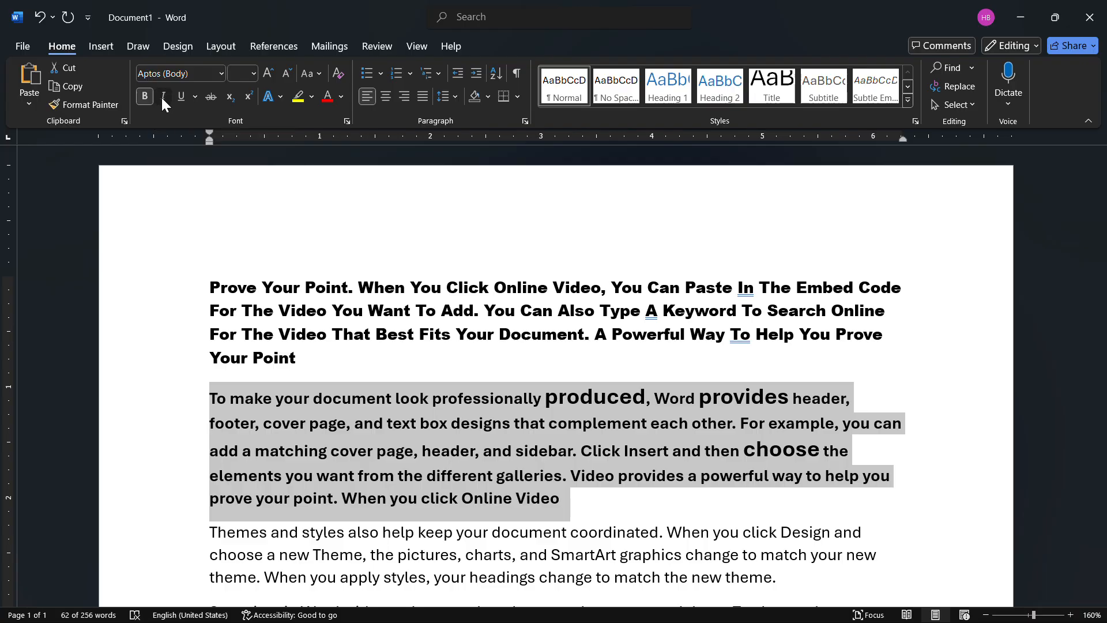
left_click(163, 97)
left_click(161, 98)
left_click(163, 98)
left_click(161, 98)
left_click(163, 97)
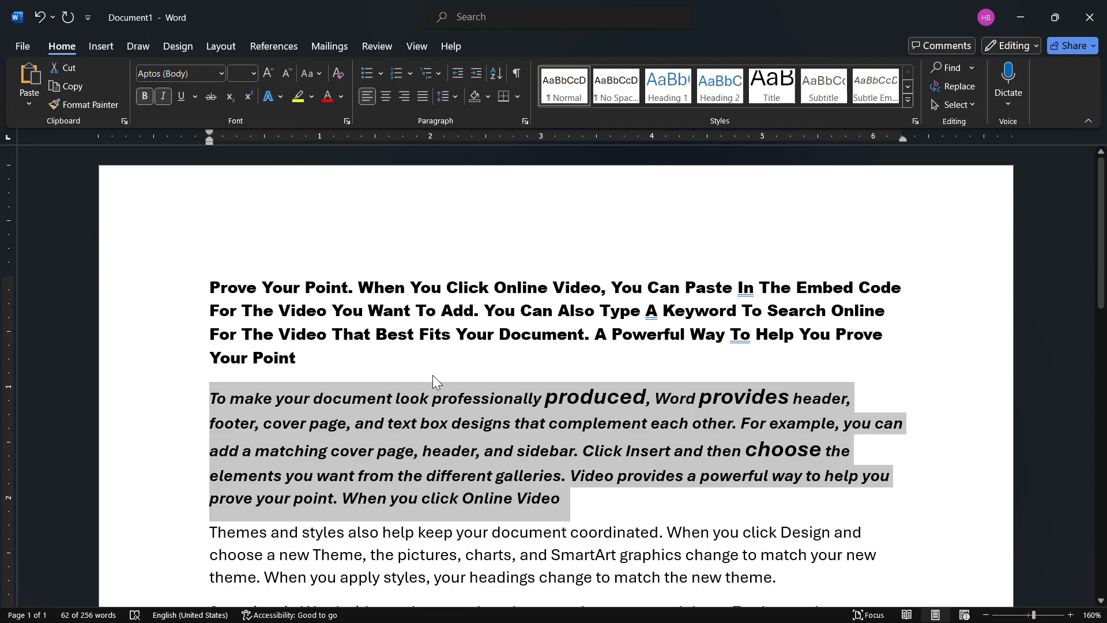
left_click(181, 96)
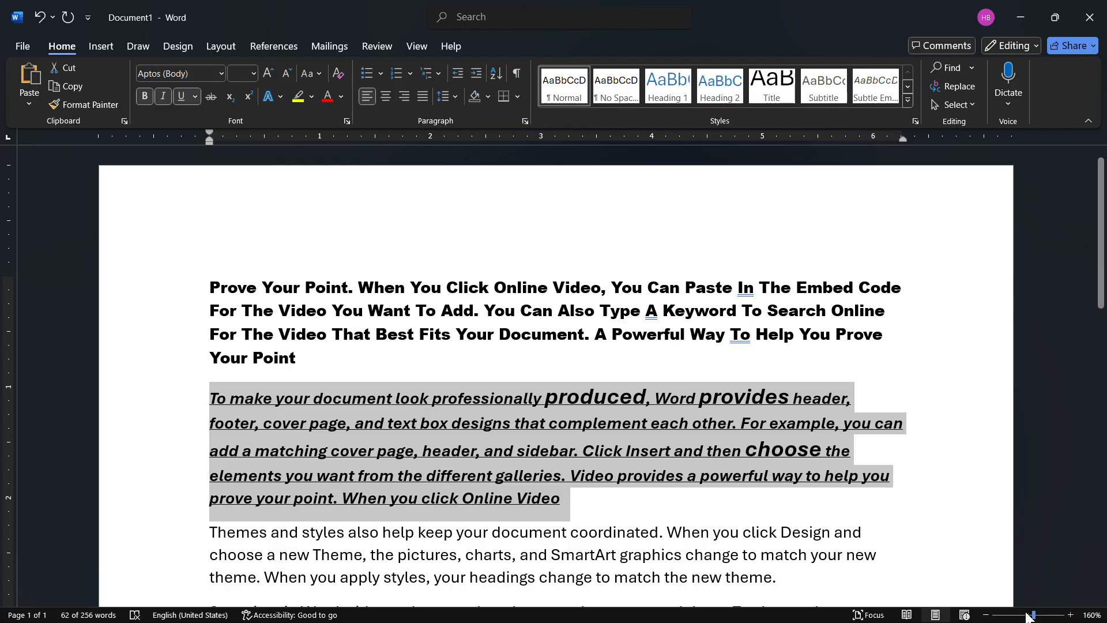
left_click(1070, 615)
left_click(1070, 614)
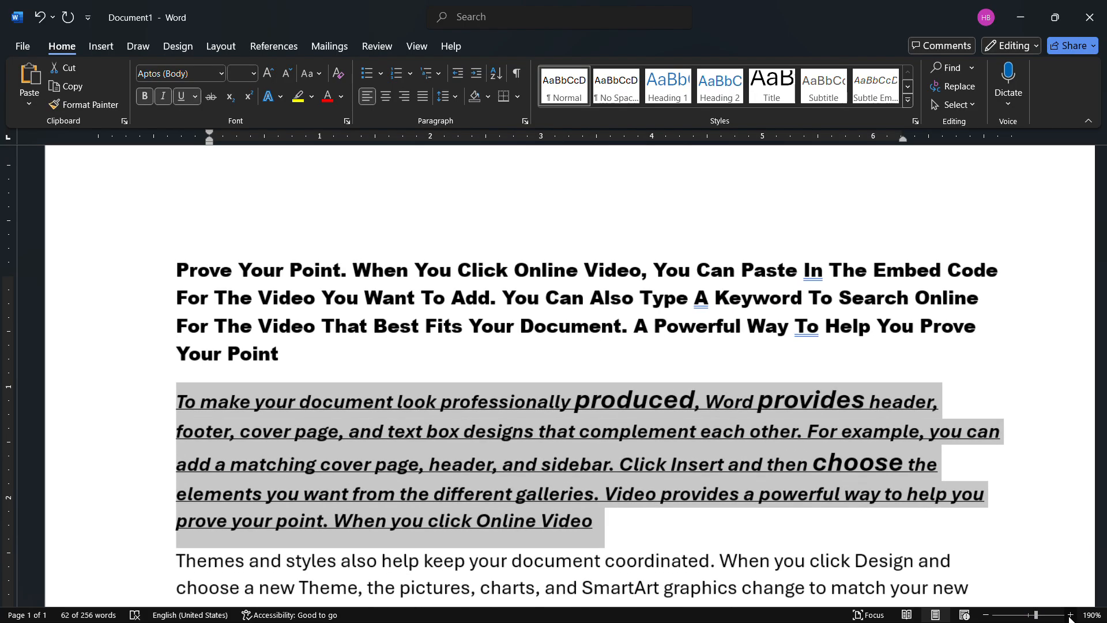
left_click(1070, 615)
left_click(1070, 615)
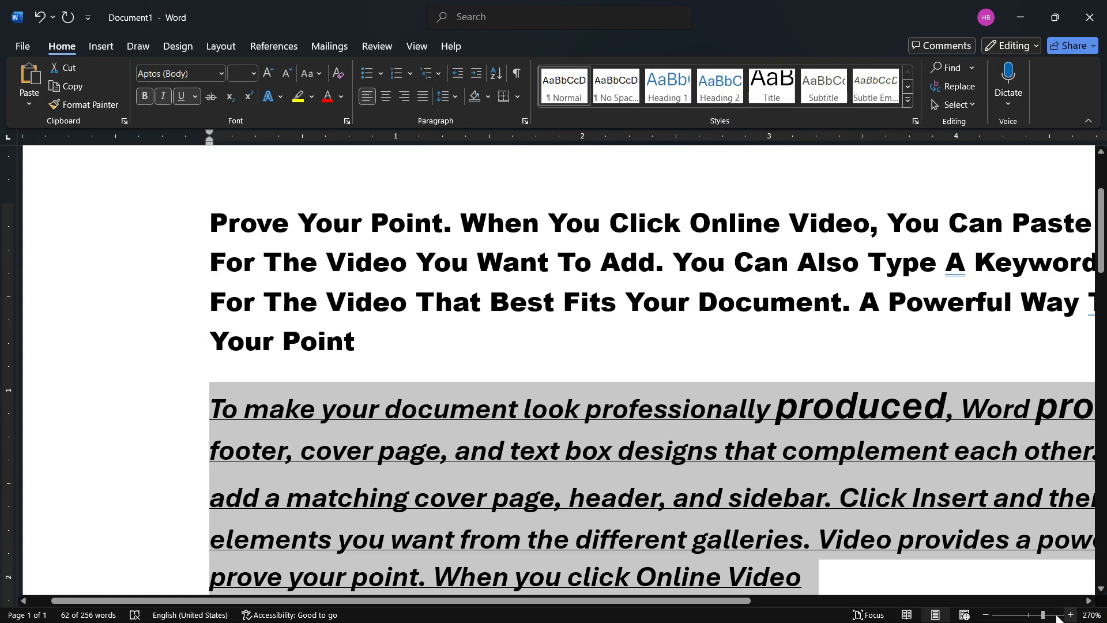
left_click(1028, 616)
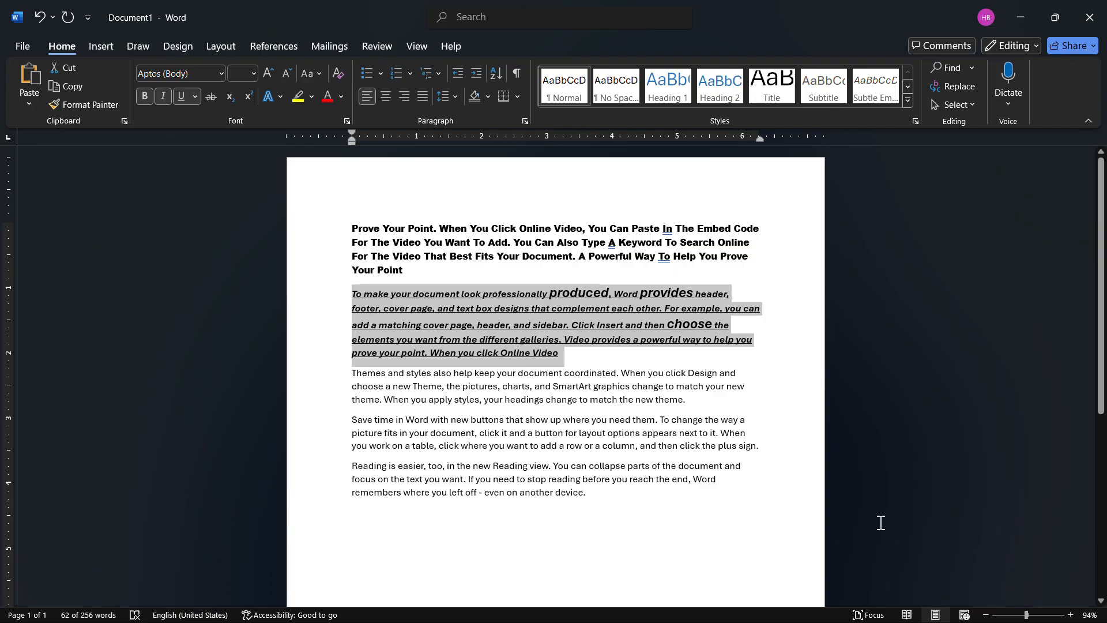
left_click(1068, 616)
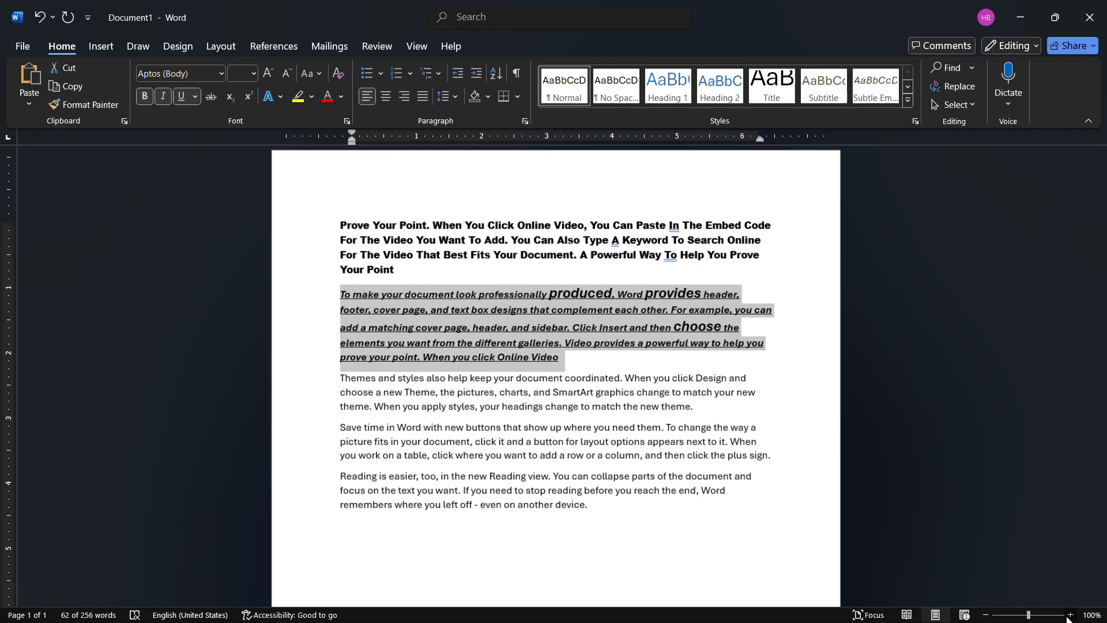
left_click(1068, 616)
left_click(1068, 616)
left_click(1068, 617)
left_click(1068, 617)
left_click(1068, 617)
left_click(1068, 616)
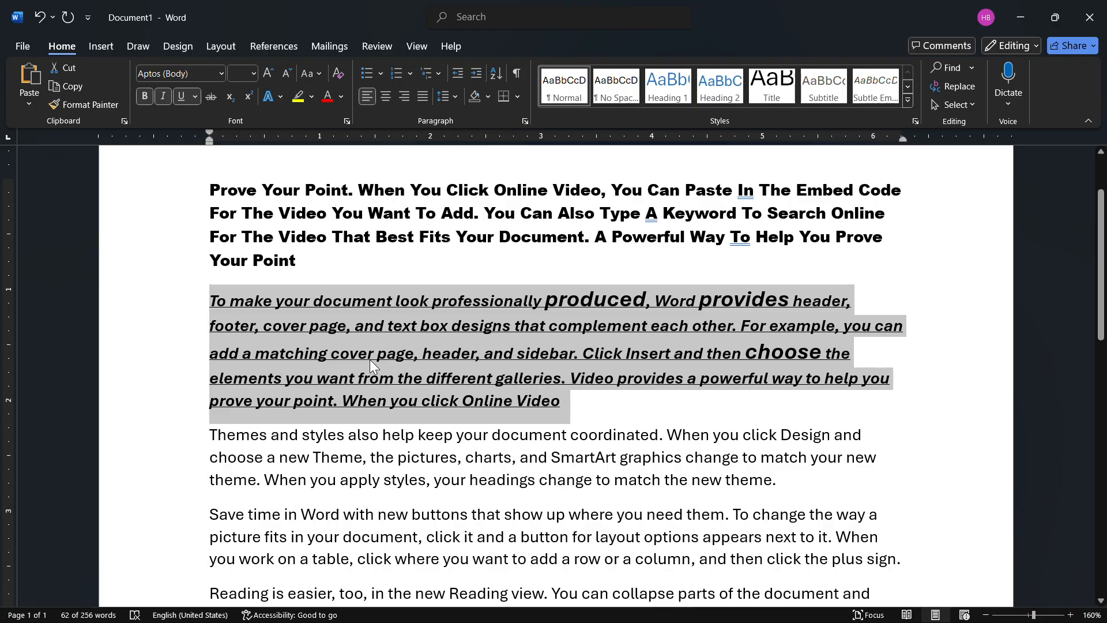
- Change the second paragraph's underline to a double line and set the underline color to red
left_click(197, 96)
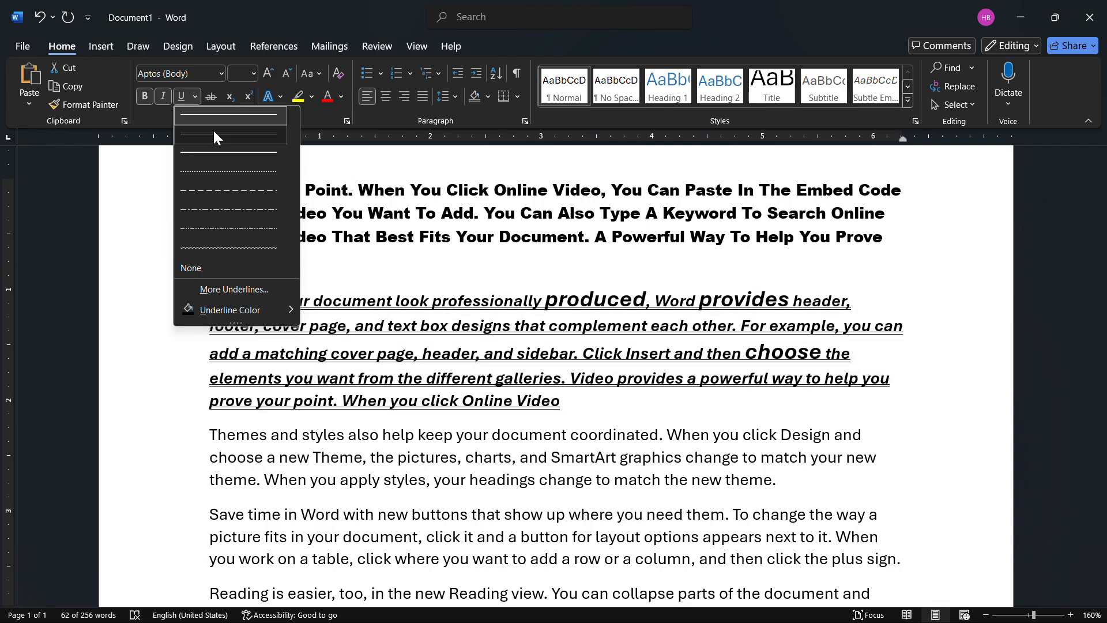
left_click(213, 135)
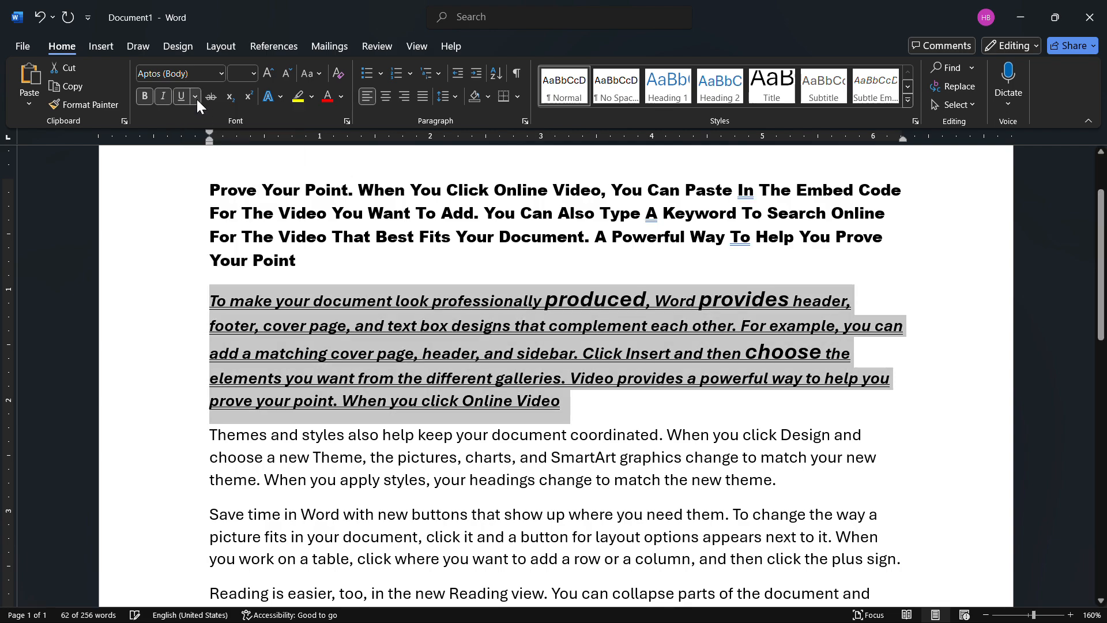
left_click(197, 98)
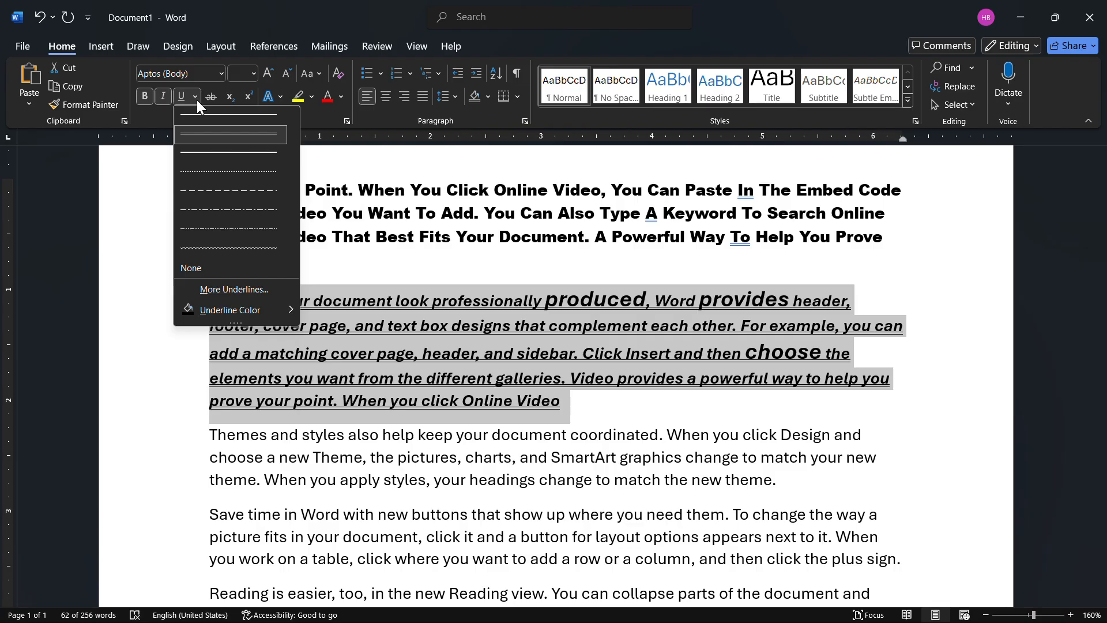
mouse_move(259, 308)
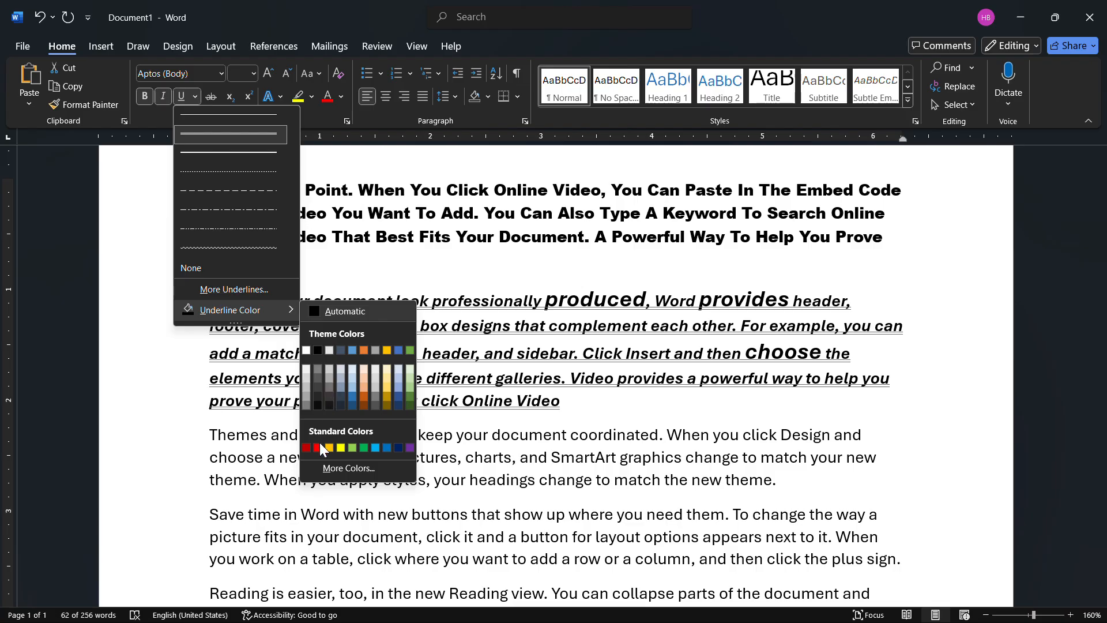
left_click(320, 447)
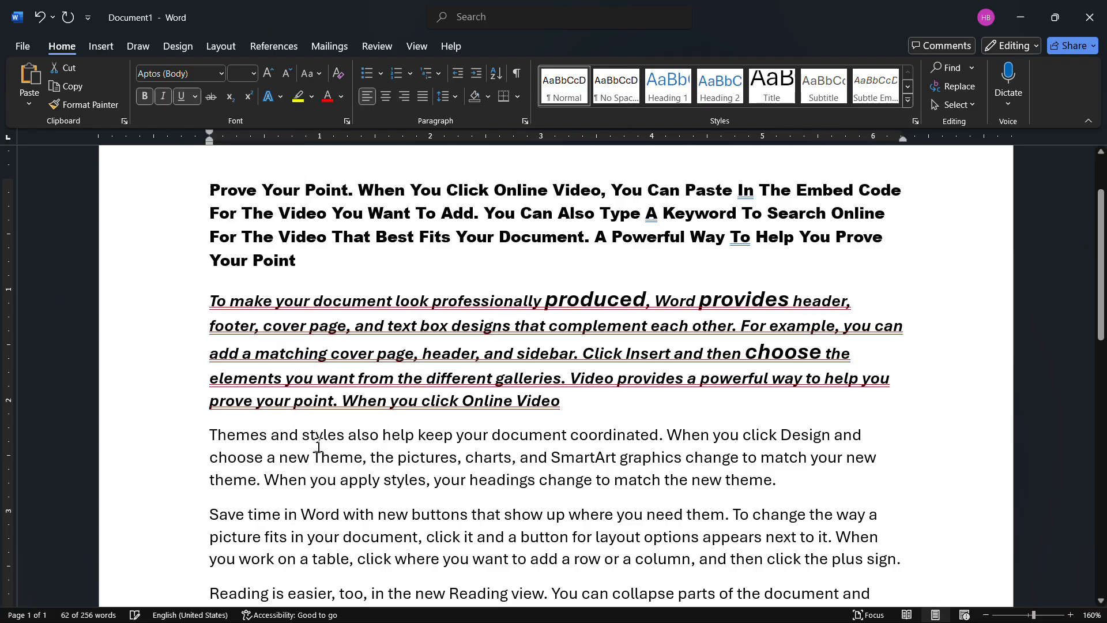
left_click(380, 407)
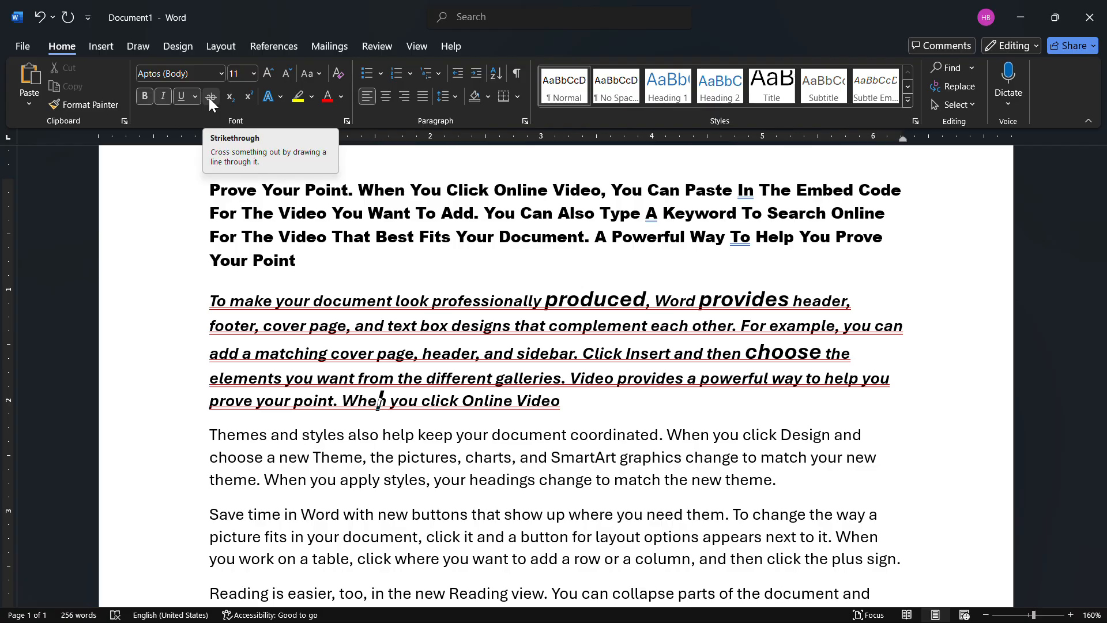
- Apply strikethrough to the second line of the third paragraph, from "choose a new Theme" to "match your new"
scroll(541, 473, "down", 3)
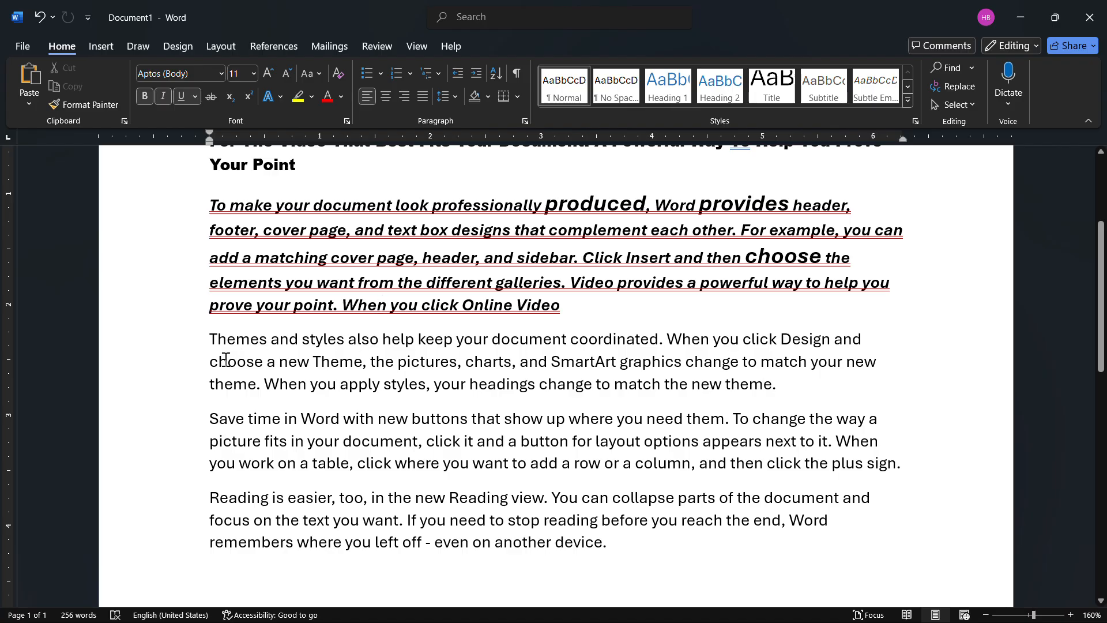
left_click_drag(213, 362, 685, 362)
left_click_drag(818, 357, 874, 375)
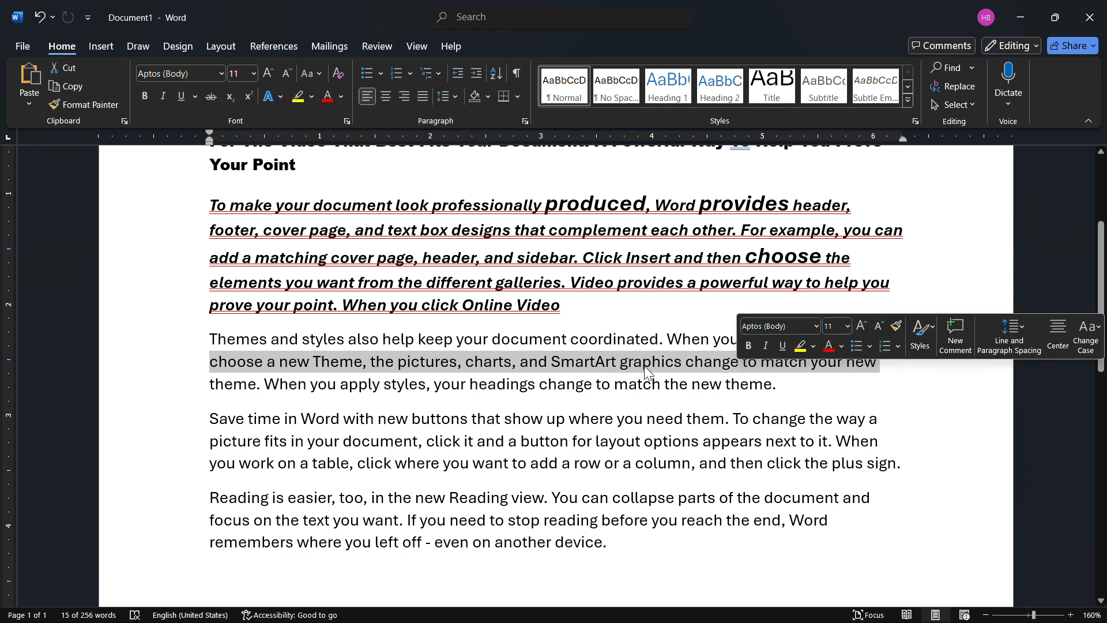
left_click(211, 98)
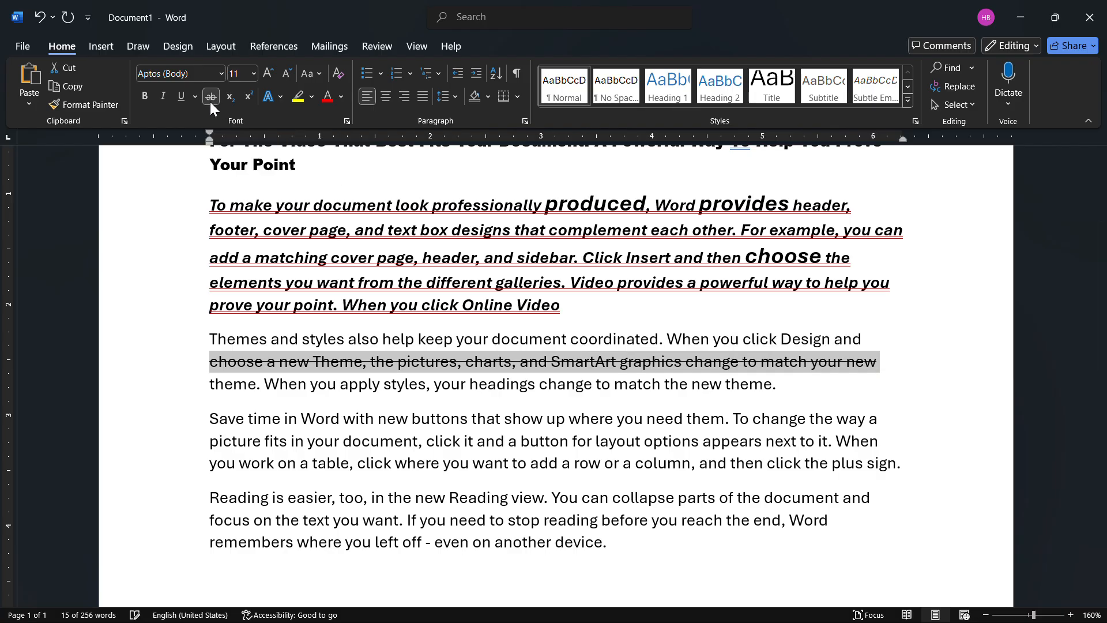
left_click(442, 385)
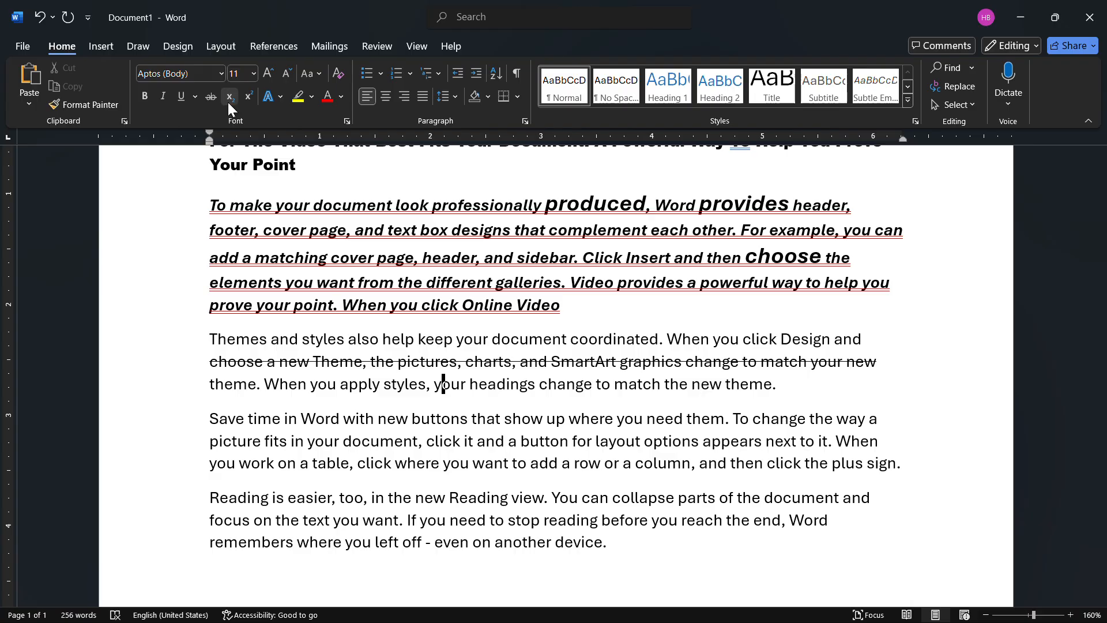
- Enter the formula CaCO3 on a new line below the last paragraph
scroll(432, 390, "down", 2)
scroll(432, 391, "down", 3)
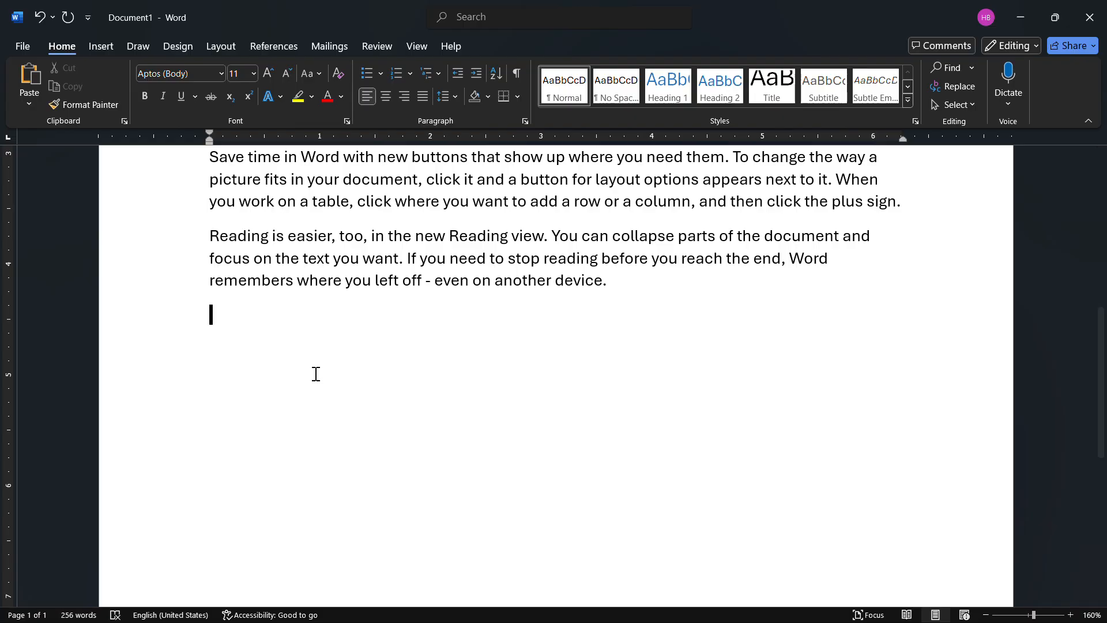
type("C")
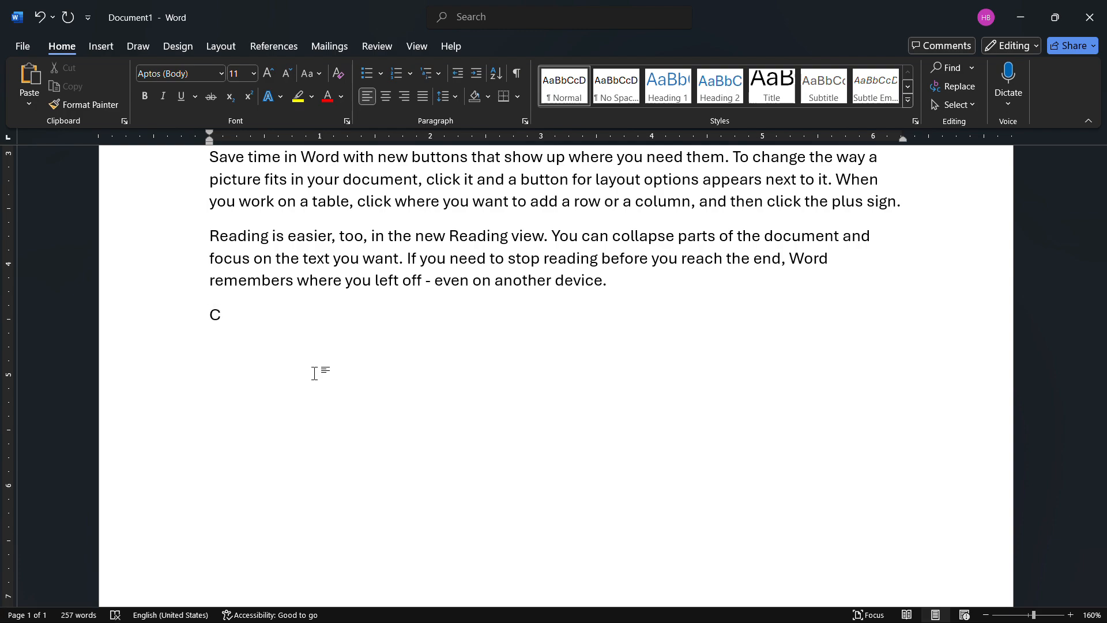
type("aCO3")
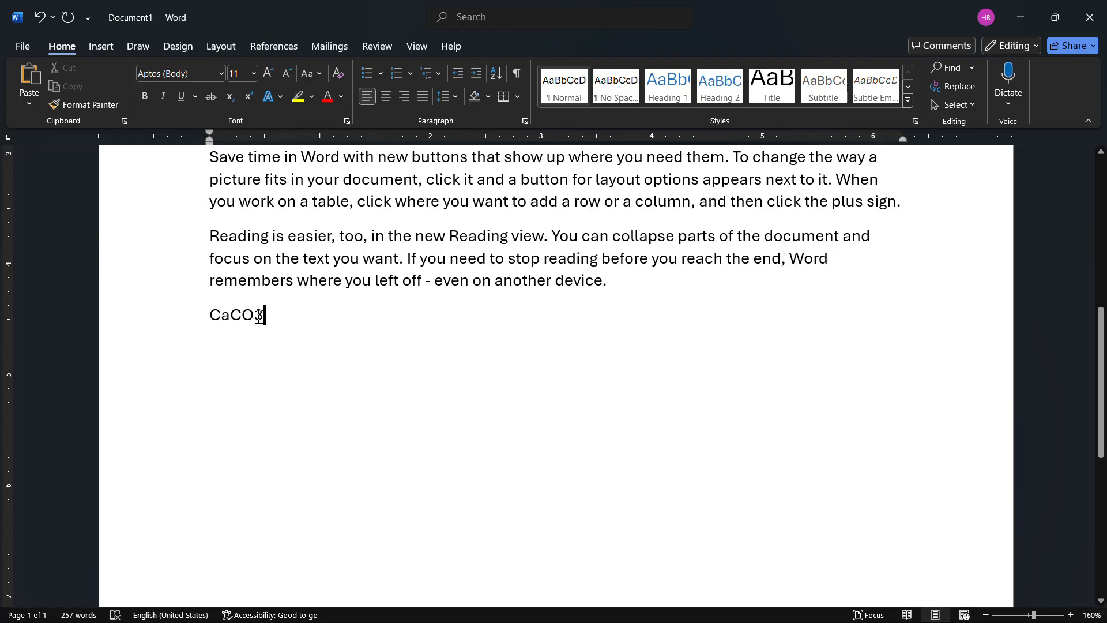
- Format the 3 in CaCO3 as subscript
left_click_drag(264, 316, 255, 316)
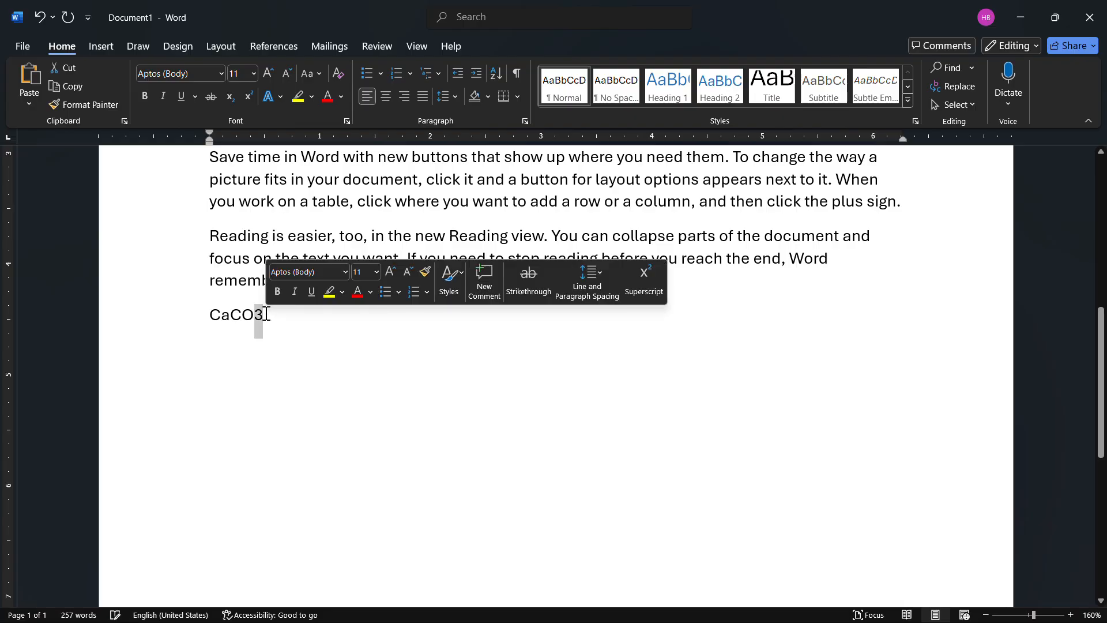
left_click(229, 98)
left_click(313, 305)
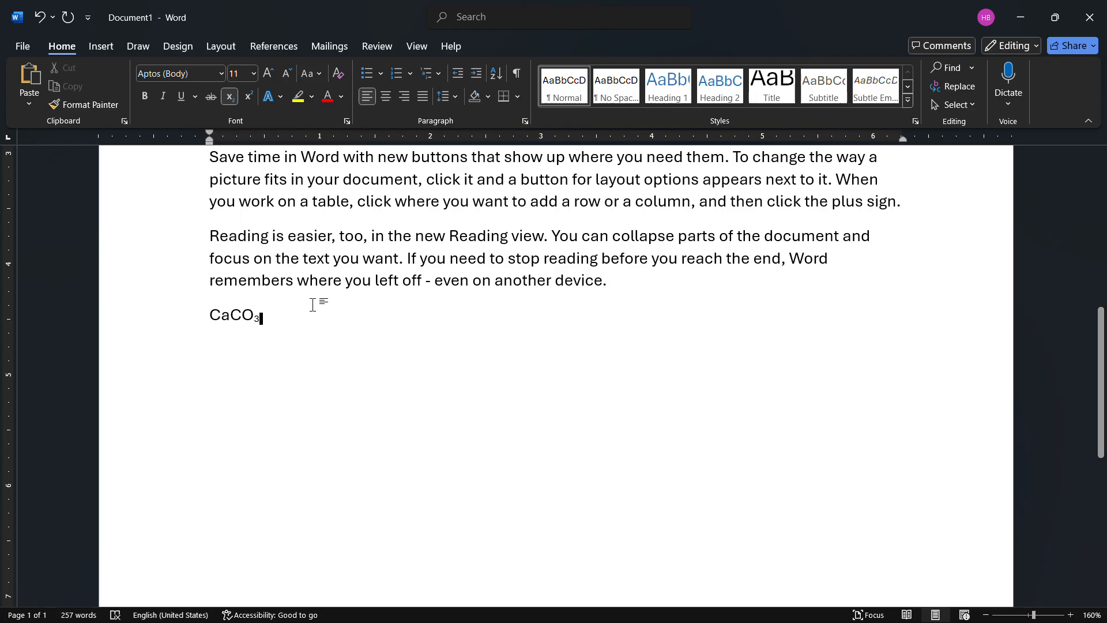
- Add the expression (a+b)2 on a new line below CaCO3 and format its 2 as superscript
key("Return")
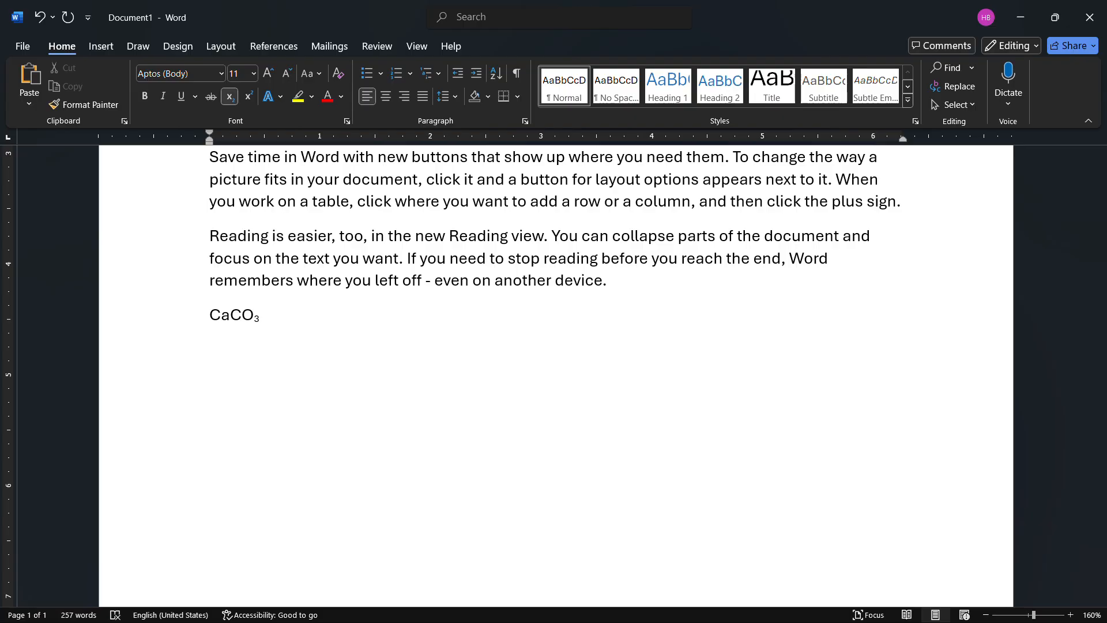
type("(a+B")
key("BackSpace")
type("b)2")
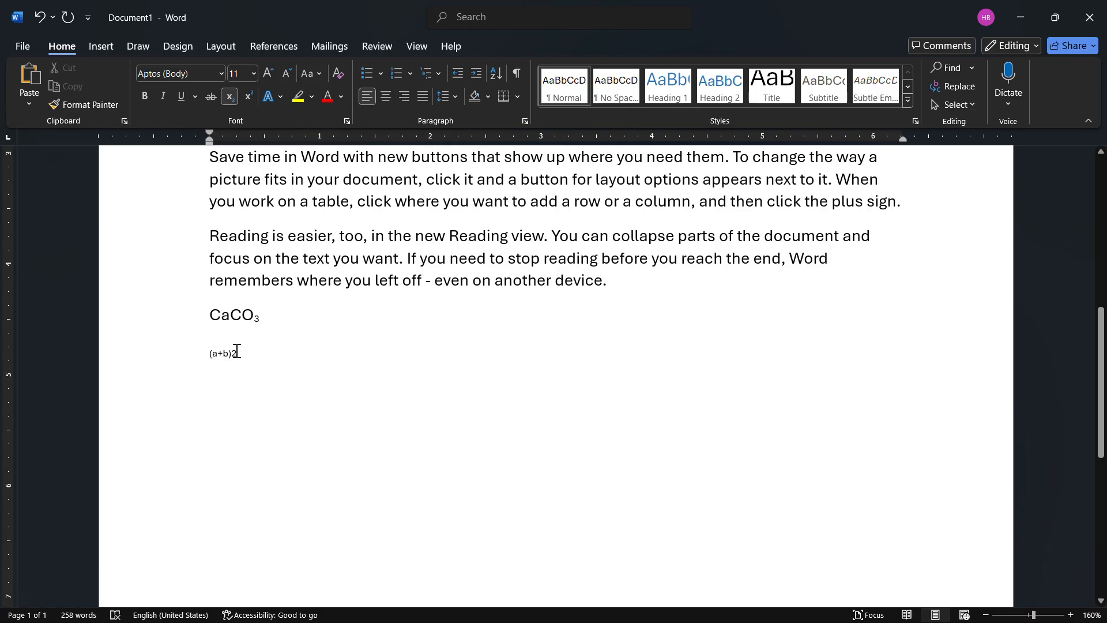
left_click_drag(238, 353, 234, 353)
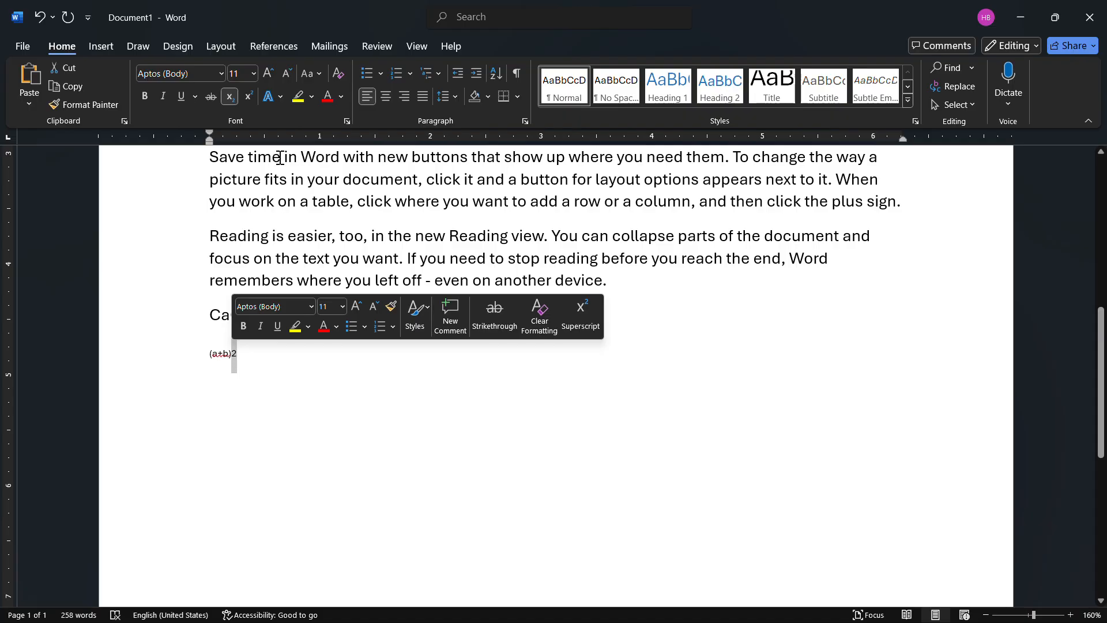
left_click(247, 94)
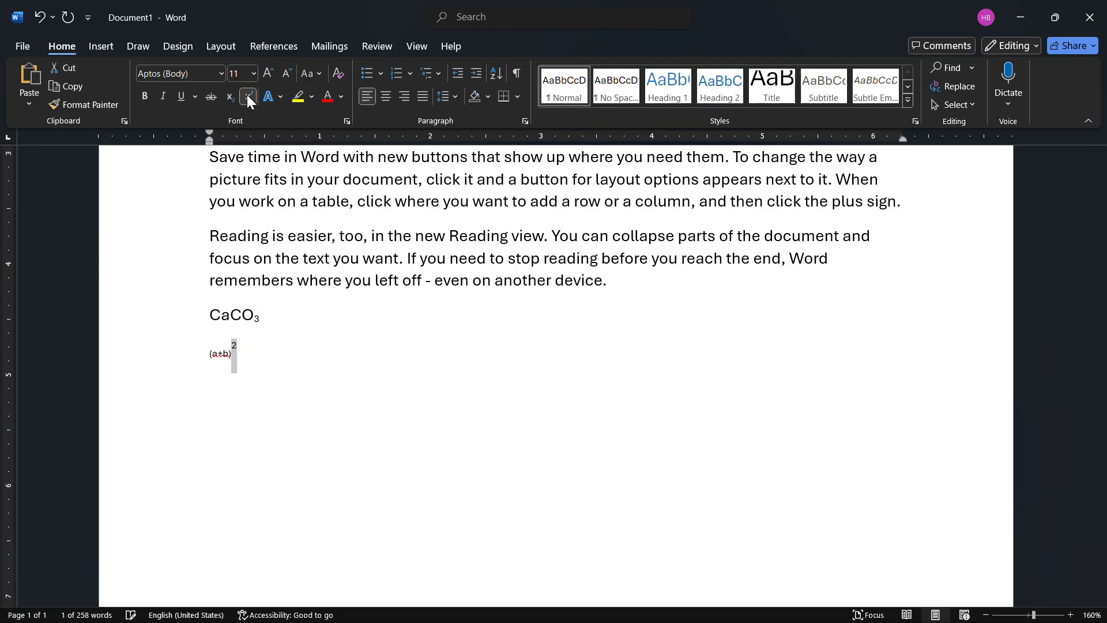
- Enlarge the whole (a+b)2 expression to font size 33
left_click(252, 343)
left_click_drag(252, 344, 194, 353)
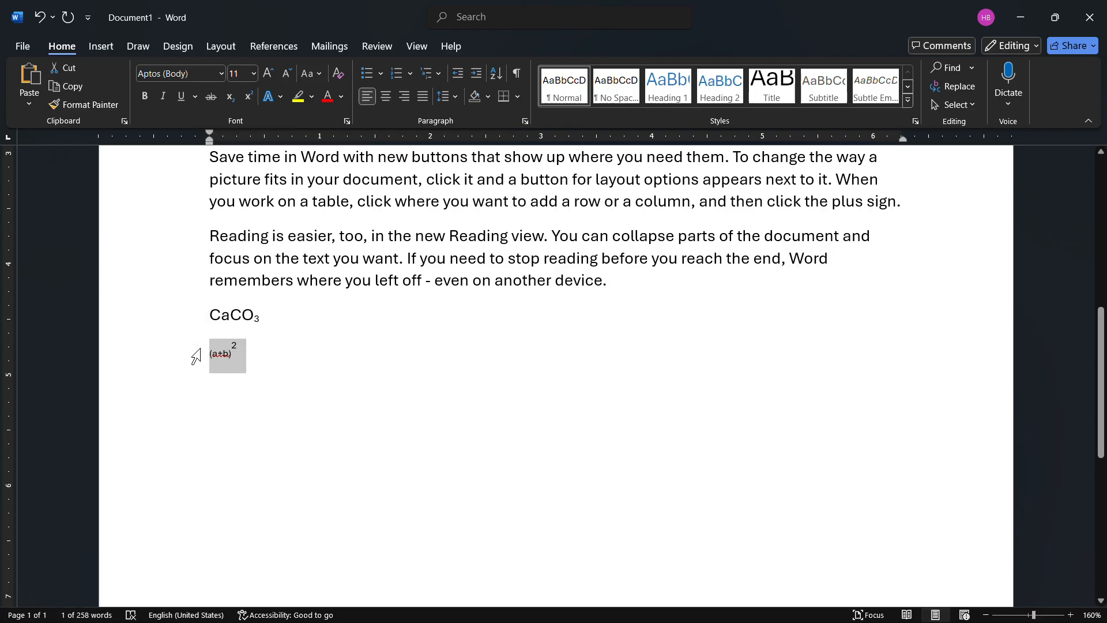
key("ctrl+bracketright")
key("ctrl+bracketright")
key("ctrl+bracketright")
key("ctrl+bracketright")
key("ctrl+bracketright")
key("ctrl+bracketright")
key("ctrl+bracketright")
key("ctrl+bracketright")
key("ctrl+bracketright")
key("ctrl+bracketright")
key("ctrl+bracketright")
key("ctrl+bracketright")
key("ctrl+bracketright")
key("ctrl+bracketright")
key("ctrl+bracketright")
key("ctrl+bracketright")
key("ctrl+bracketright")
key("ctrl+bracketright")
key("ctrl+bracketright")
key("ctrl+bracketright")
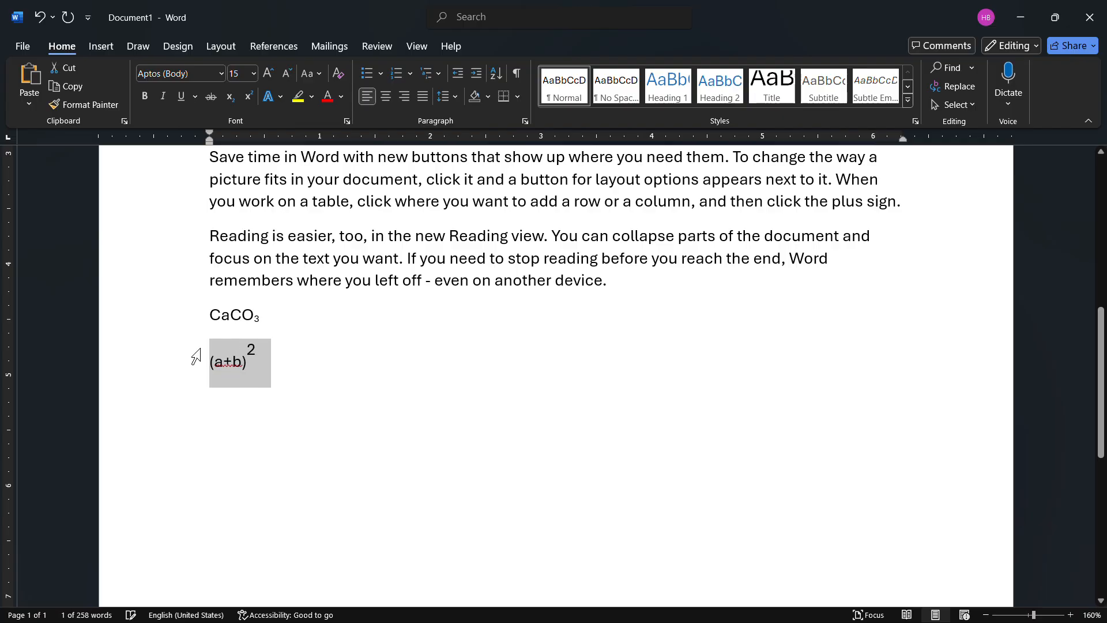
left_click(373, 395)
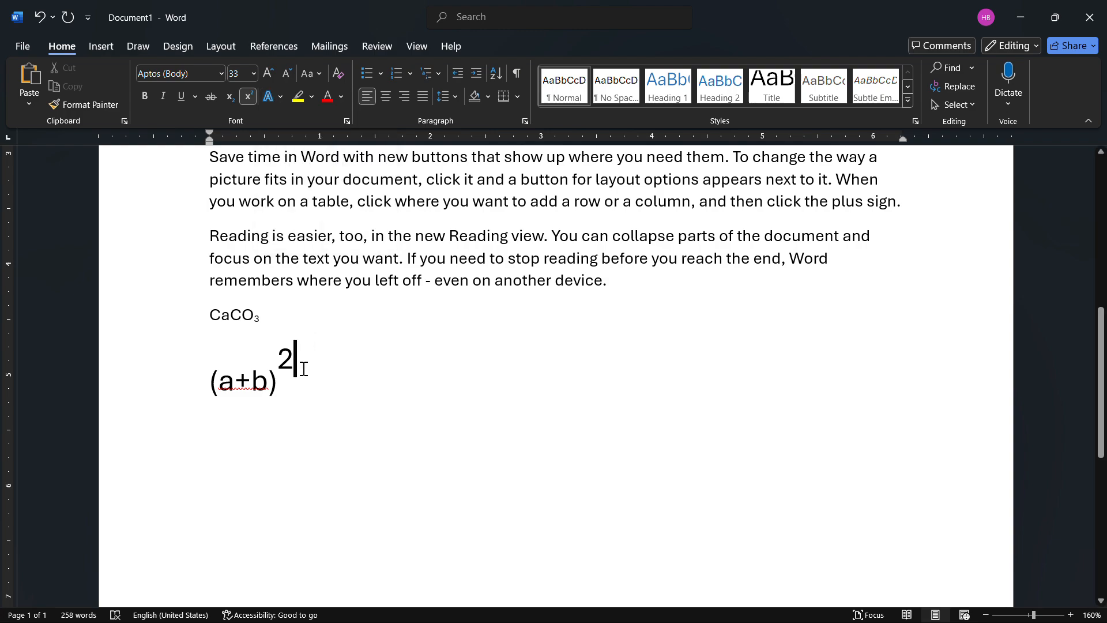
- Try the bold blue shadowed preset text effect on (a+b)2 and replace it with the light-grey inner-shadow preset
left_click_drag(298, 383, 208, 361)
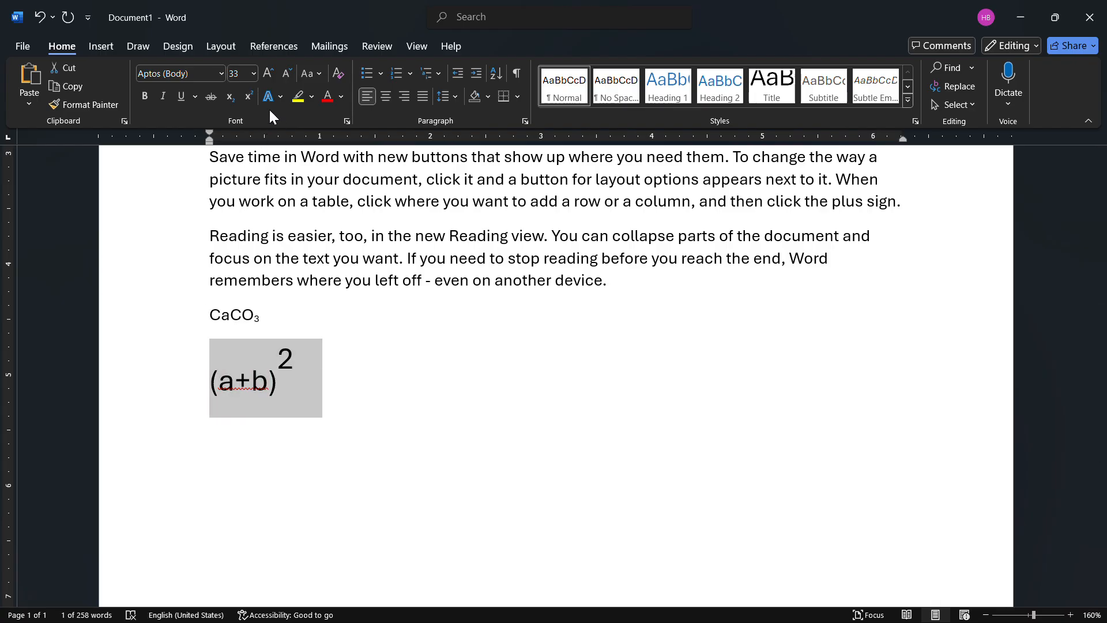
left_click(280, 97)
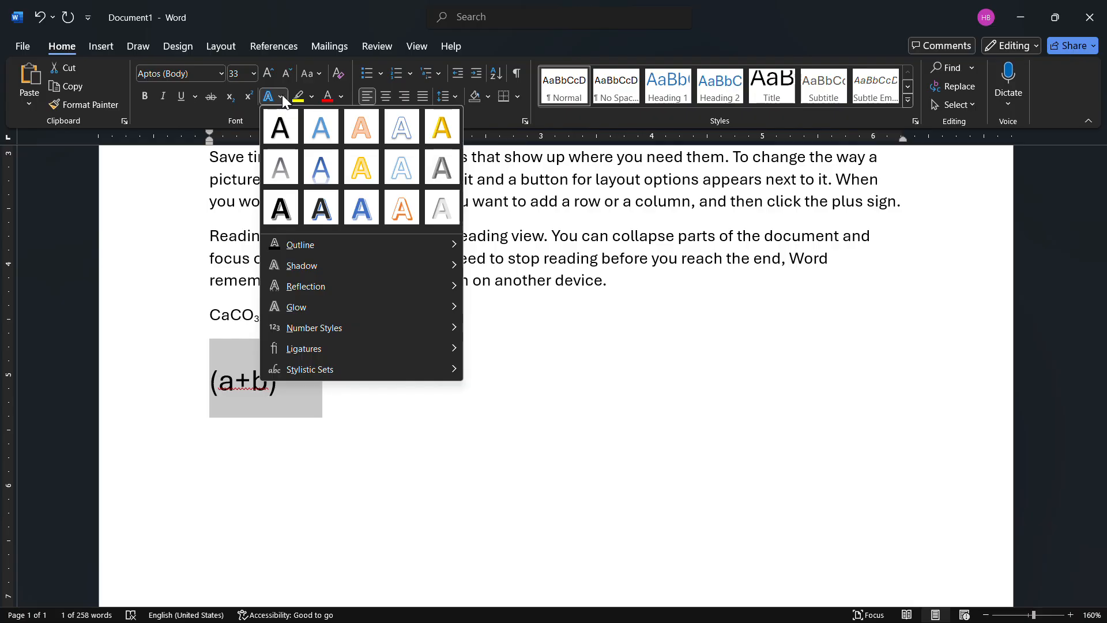
left_click(369, 203)
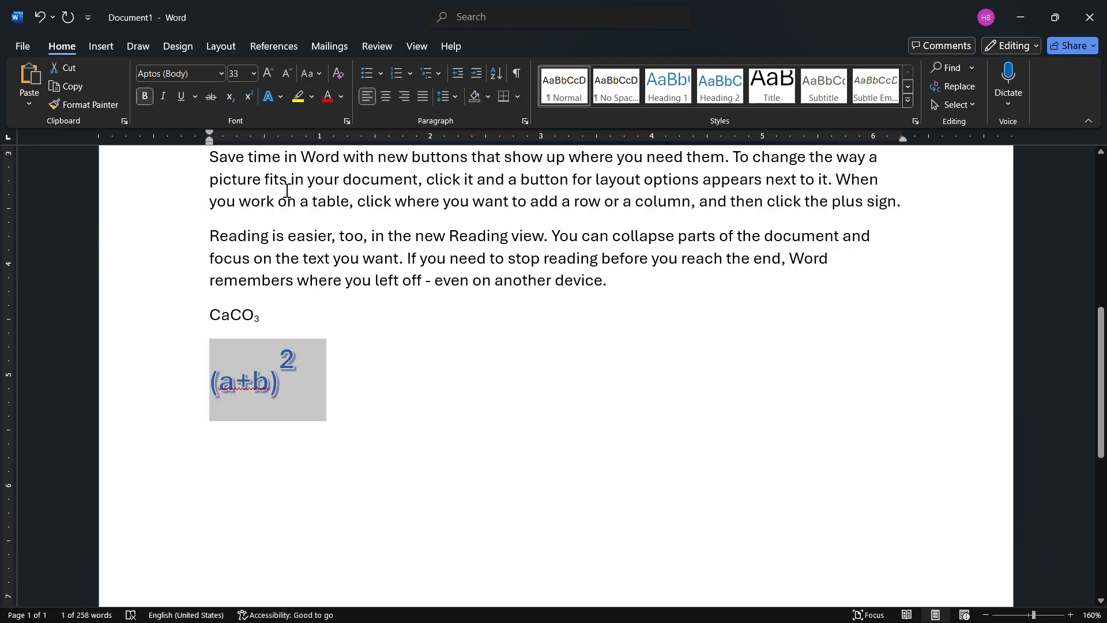
left_click(279, 96)
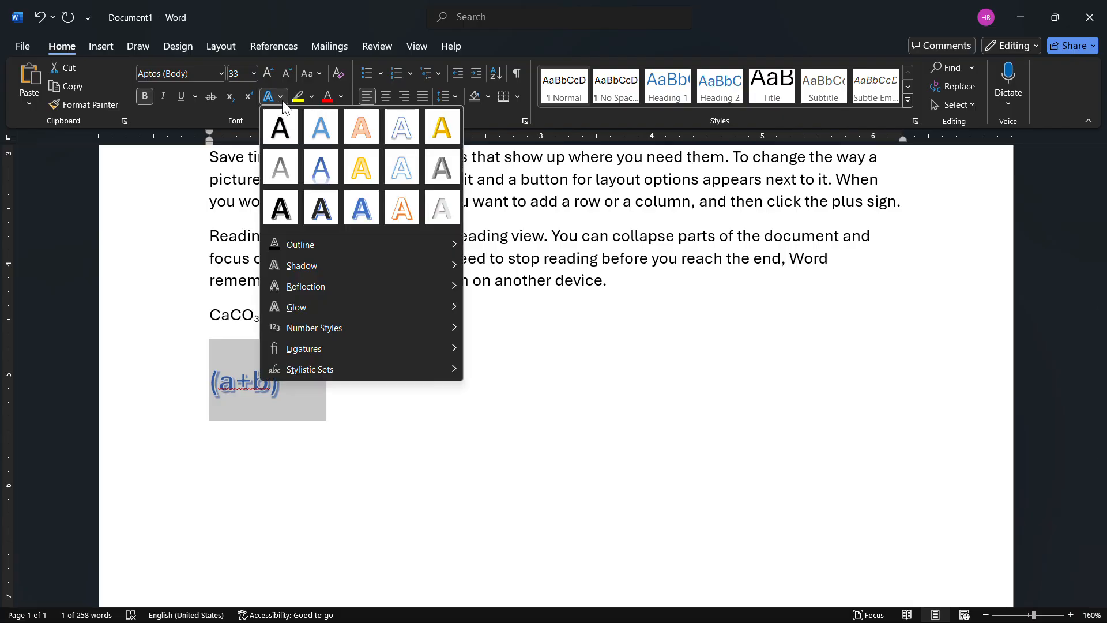
left_click(441, 202)
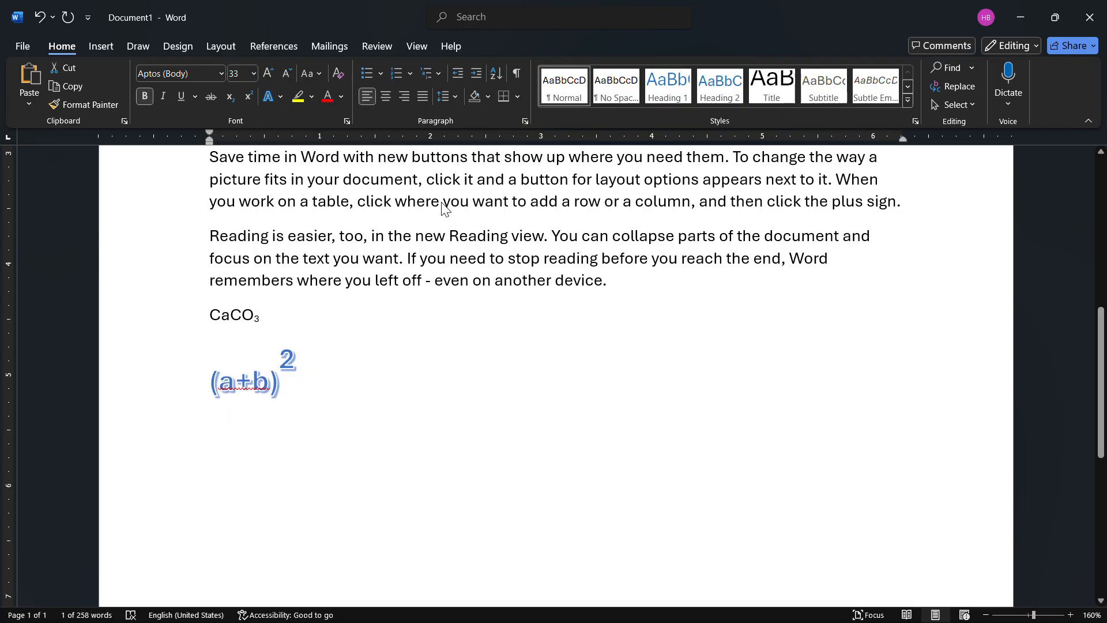
- Give the (a+b)2 expression a red text outline from the standard colors
left_click(281, 97)
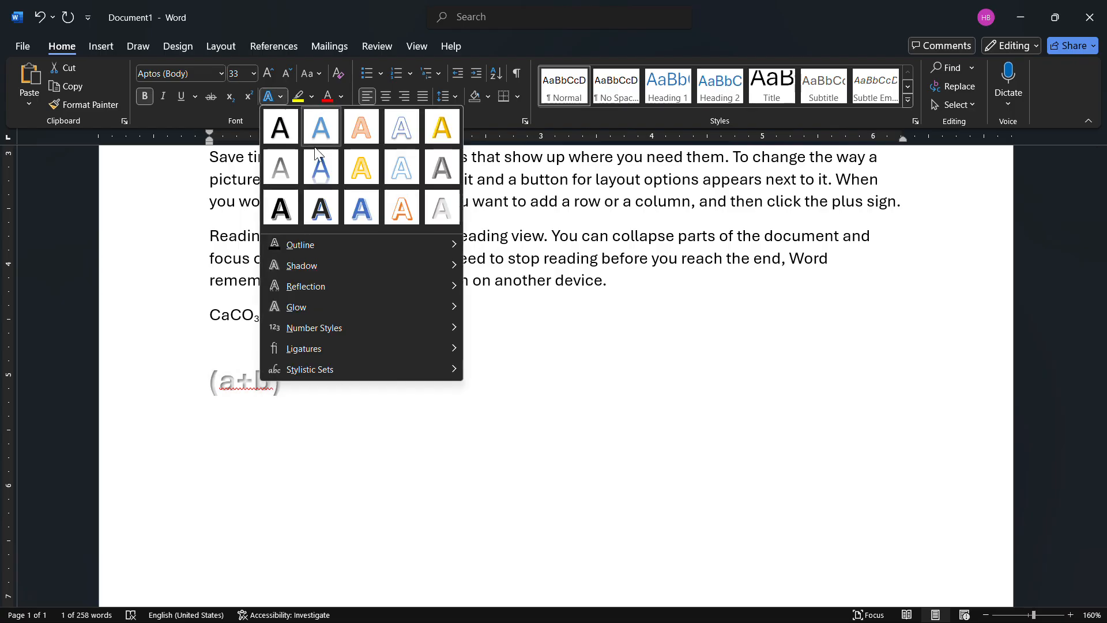
mouse_move(316, 245)
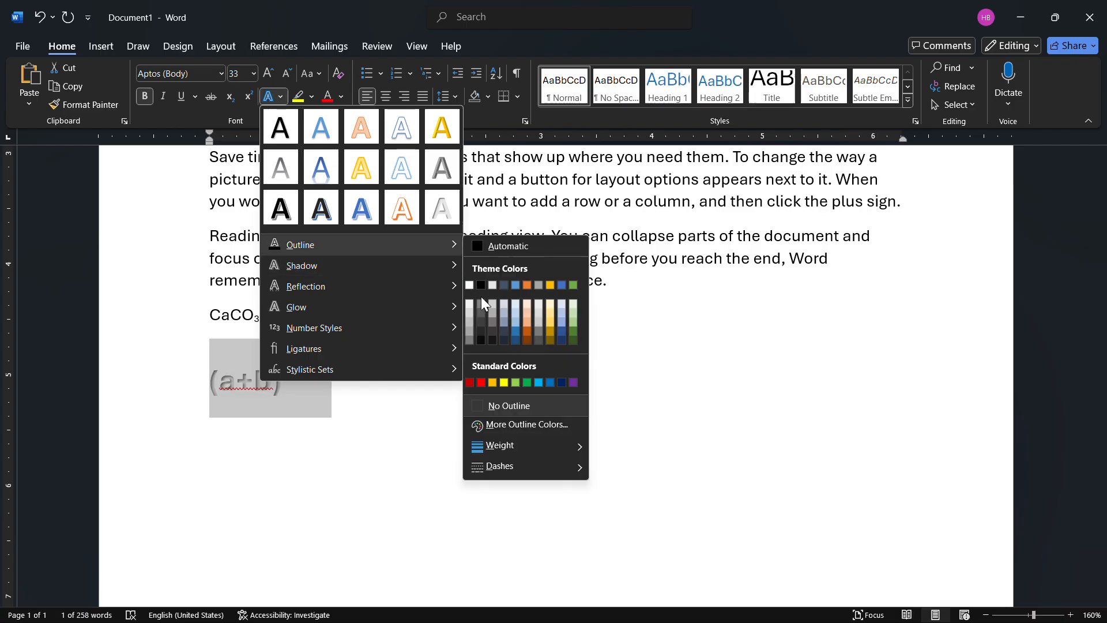
left_click(488, 371)
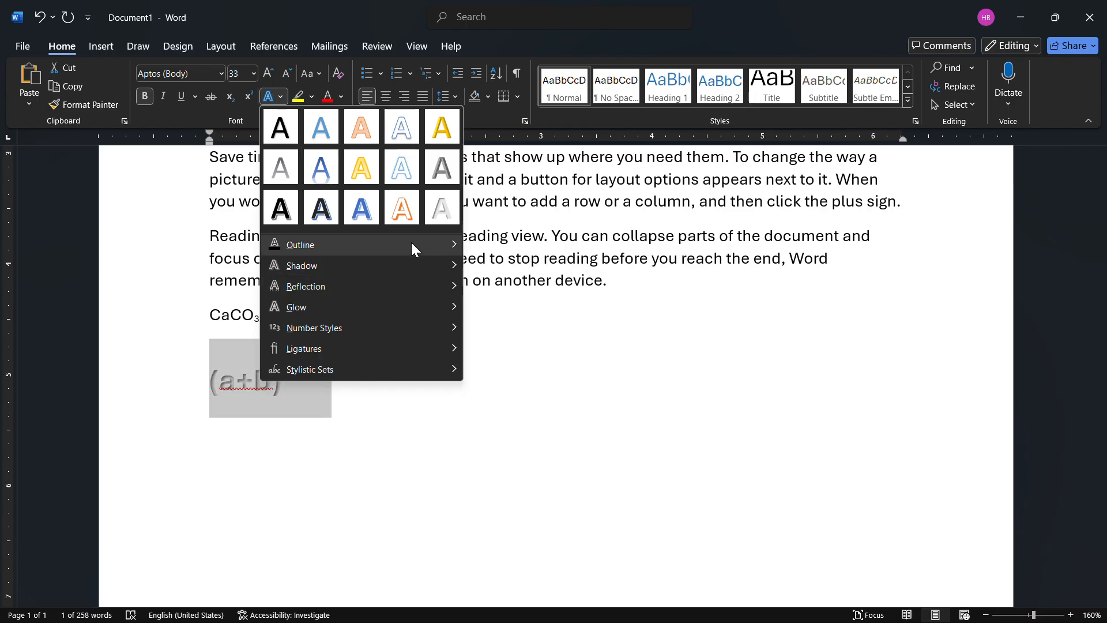
mouse_move(411, 243)
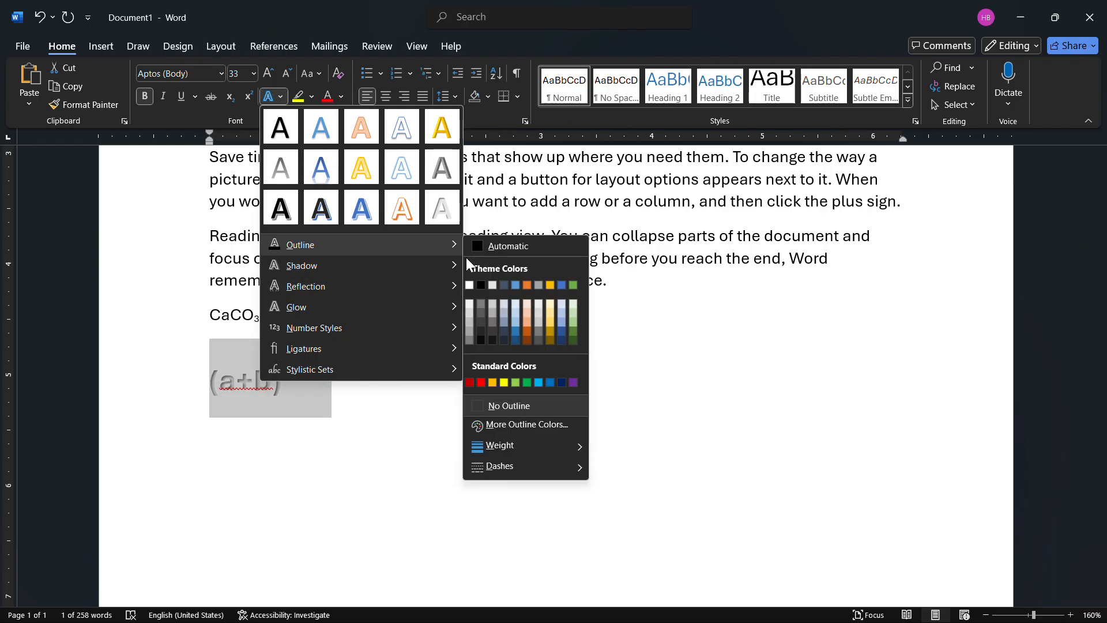
left_click(484, 383)
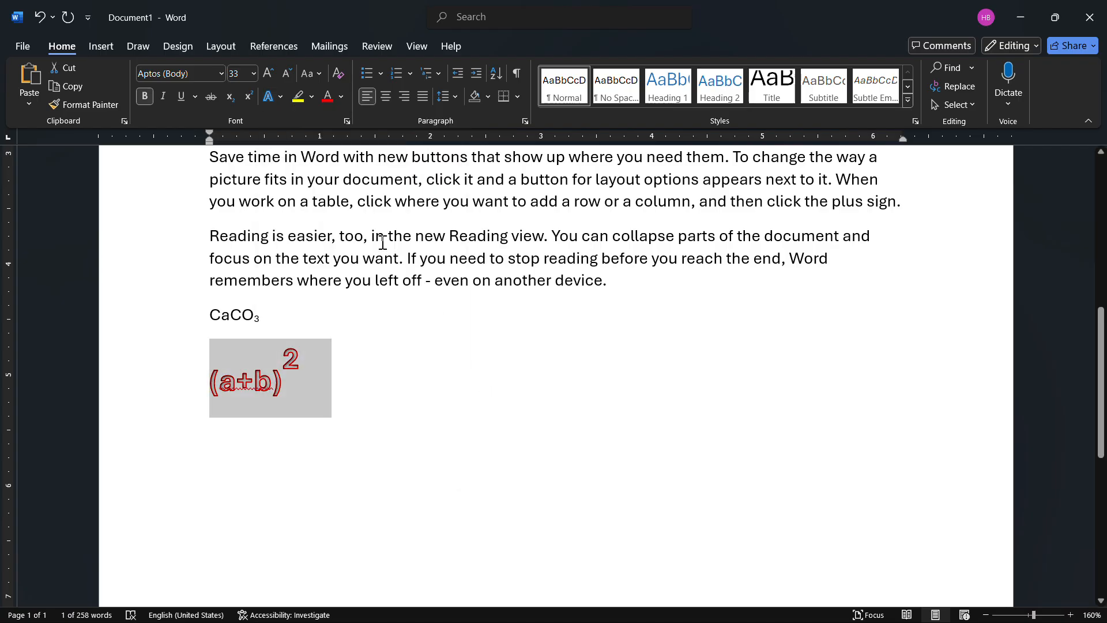
- Add the centred inner shadow and the middle reflection variation to the (a+b)2 expression
left_click(285, 95)
mouse_move(338, 268)
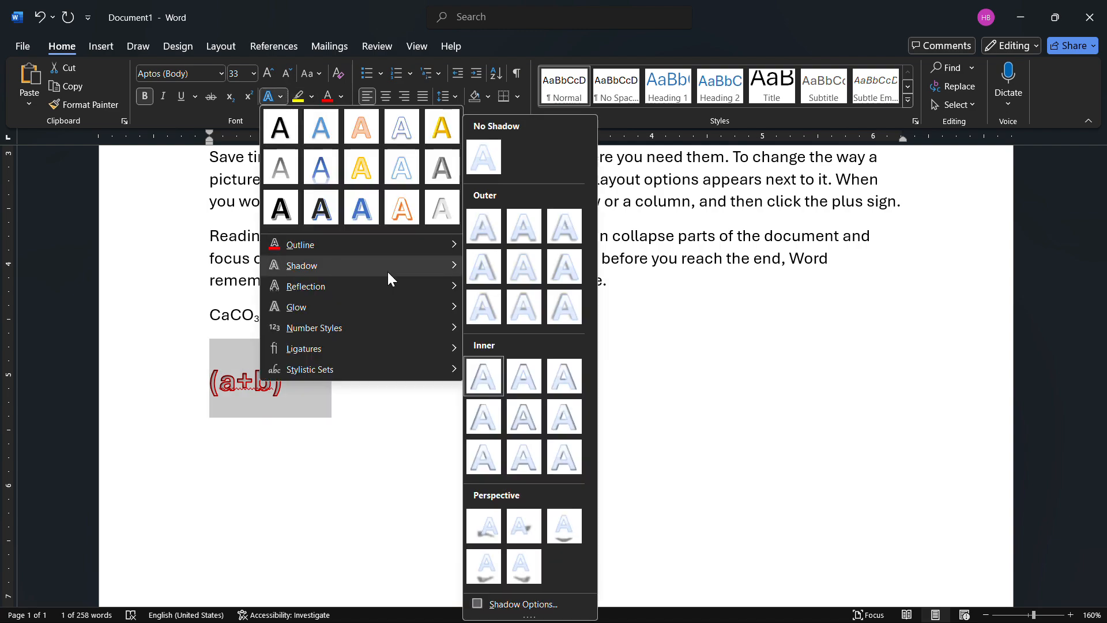
left_click(527, 424)
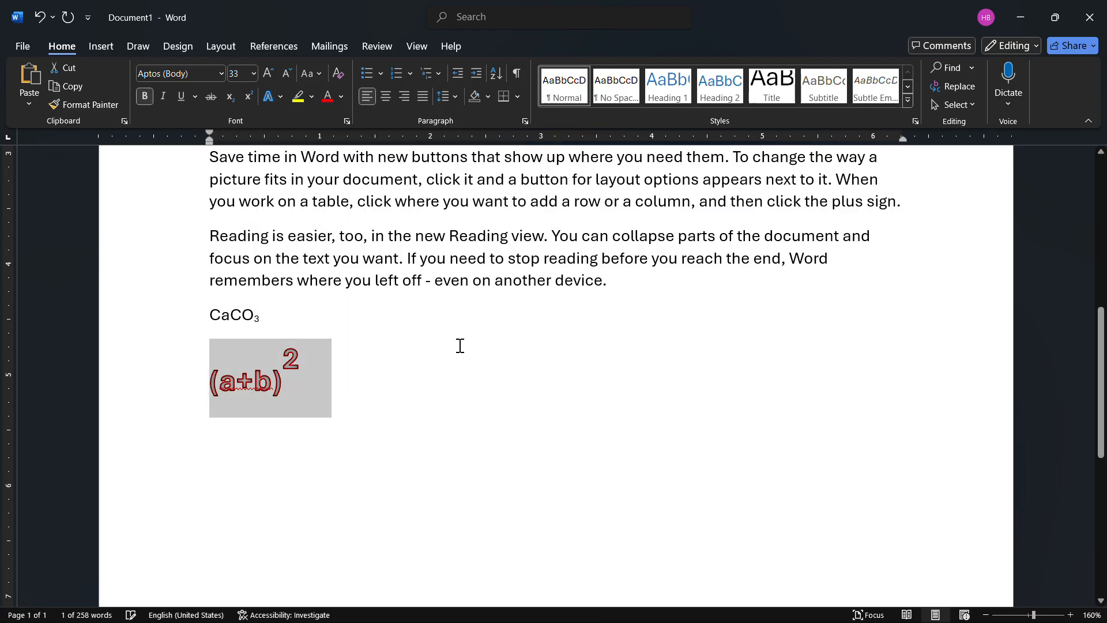
left_click(281, 95)
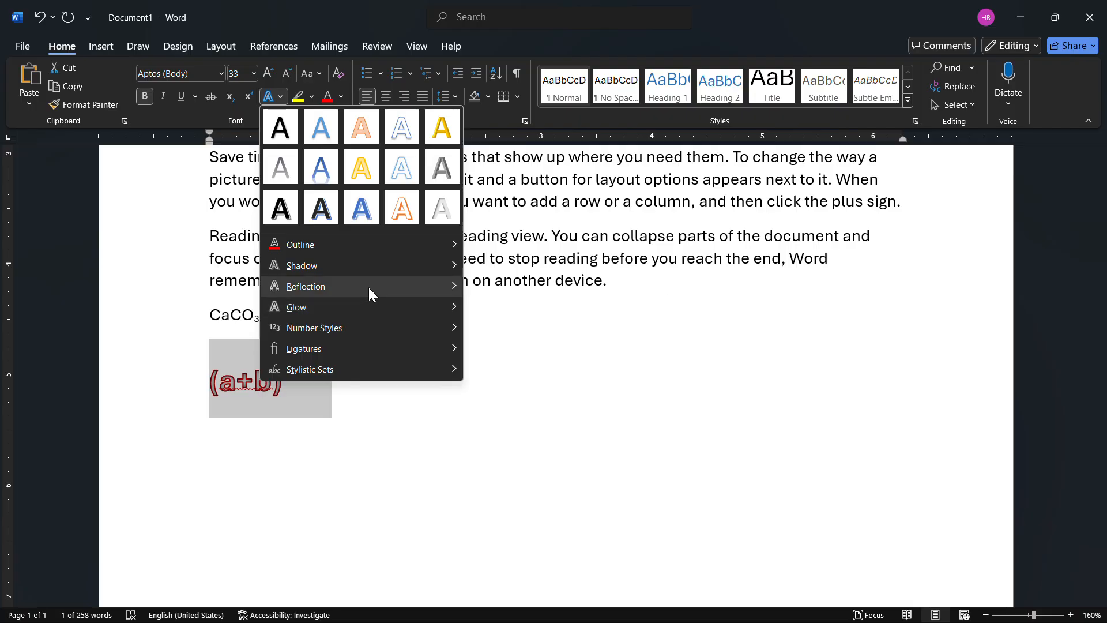
mouse_move(369, 287)
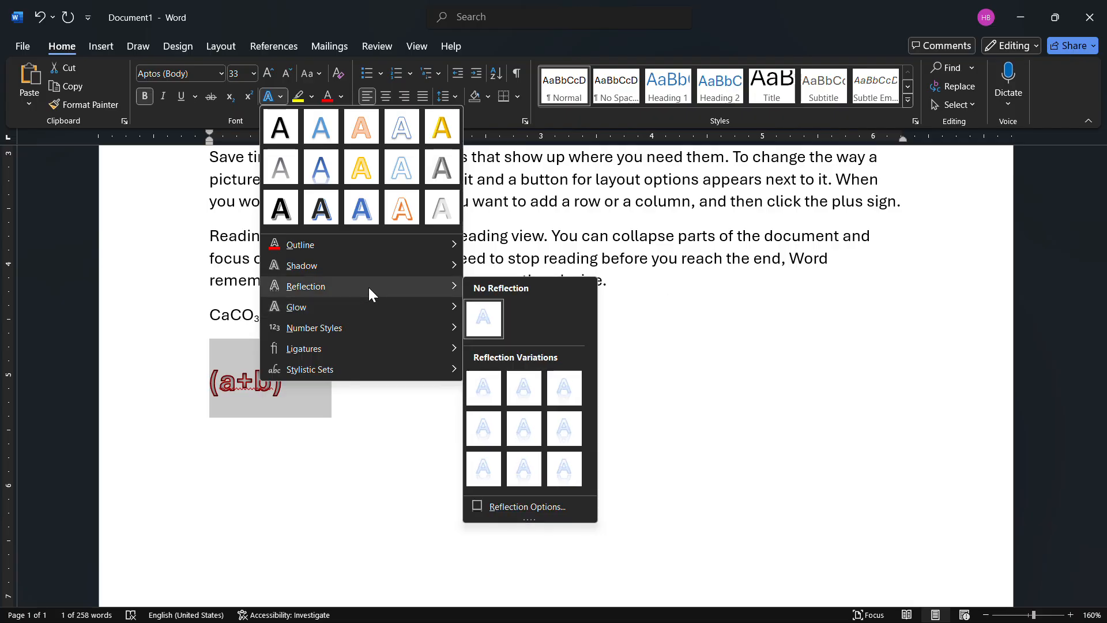
left_click(526, 441)
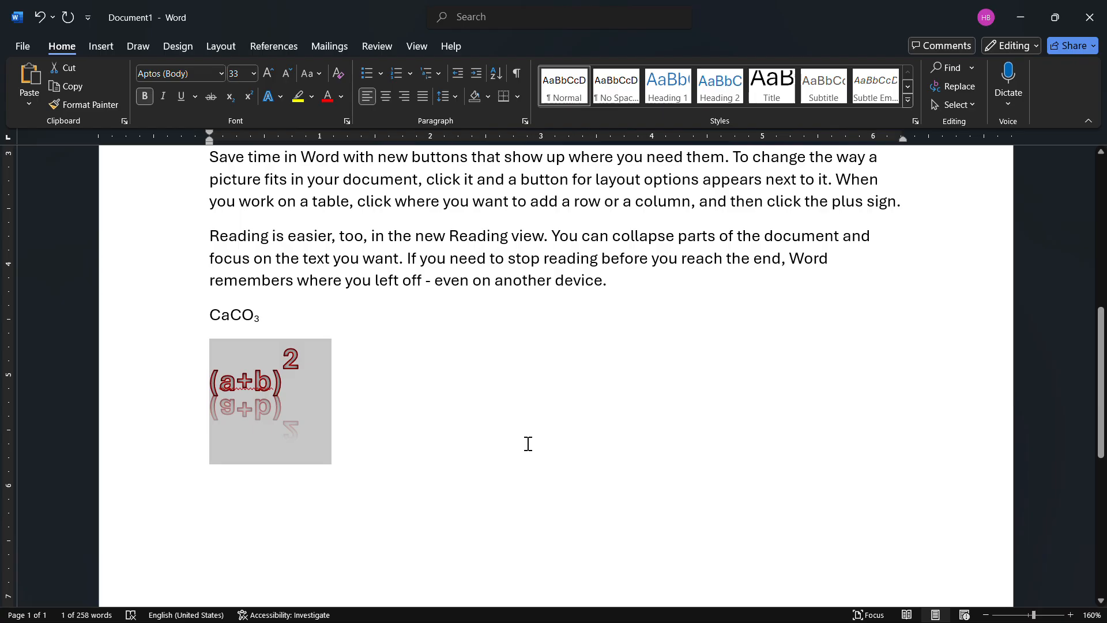
left_click(424, 284)
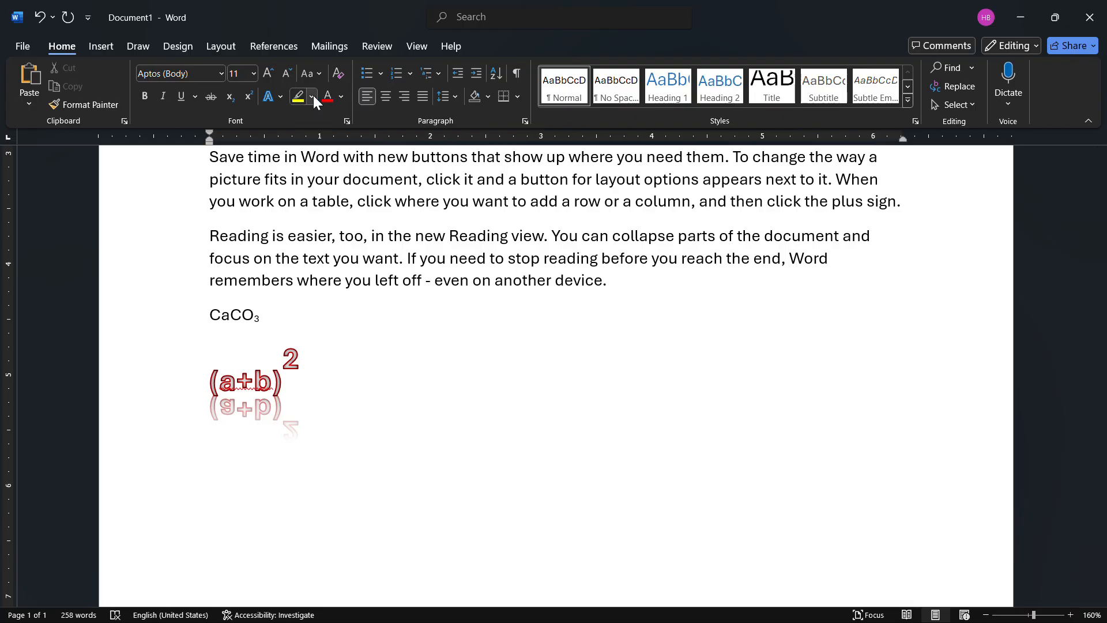
- Highlight the second paragraph in bright green from "cover page, header" to its end at "Online Video"
scroll(529, 274, "down", 1)
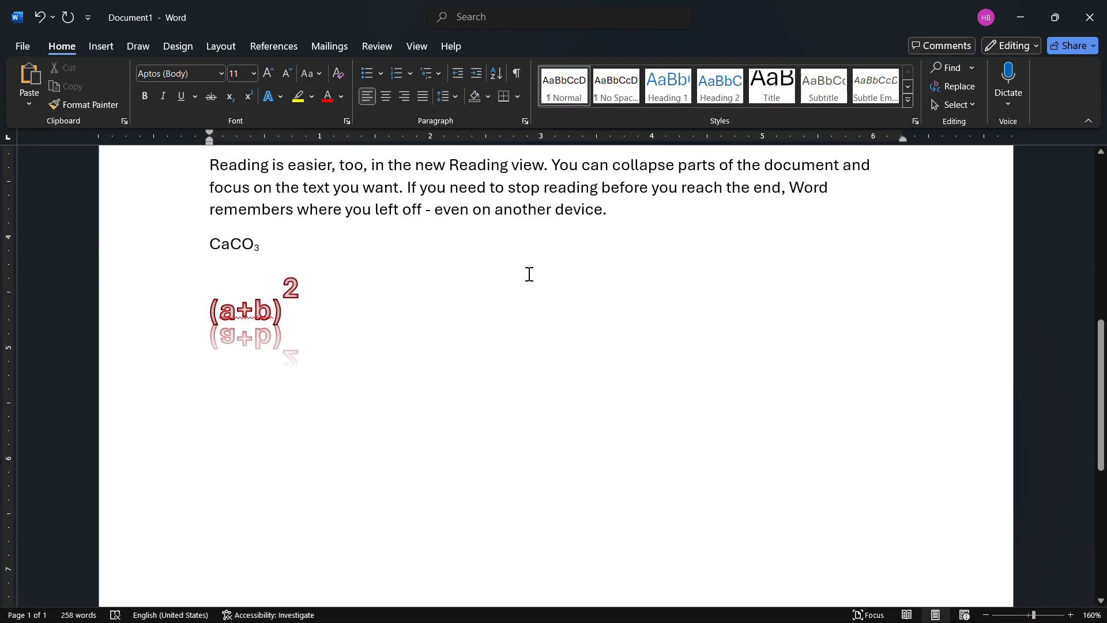
scroll(529, 274, "up", 5)
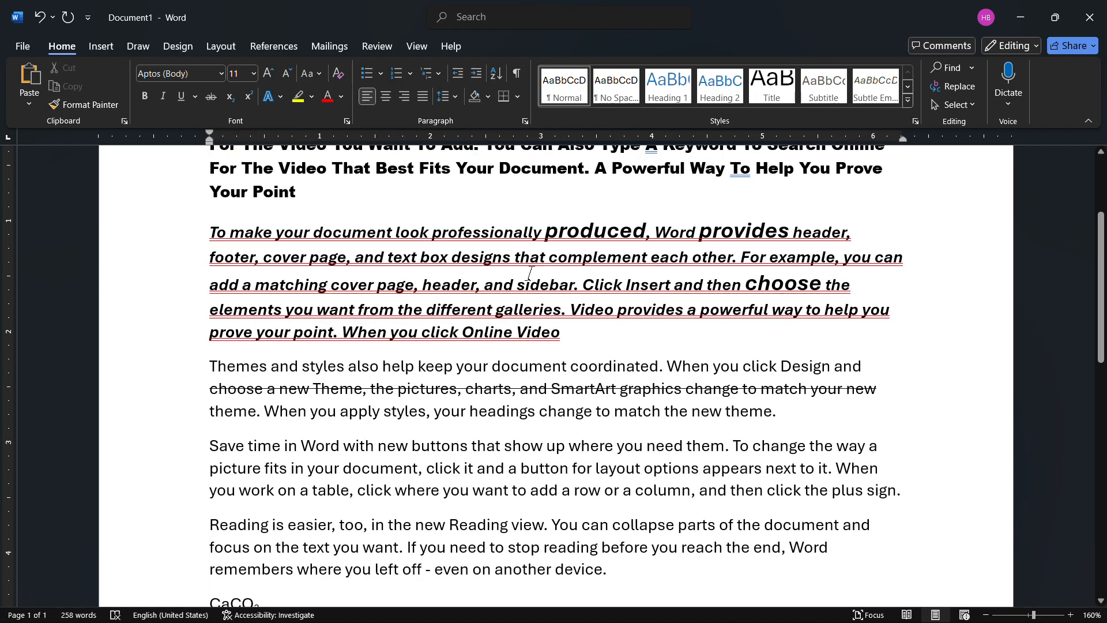
left_click_drag(587, 334, 369, 281)
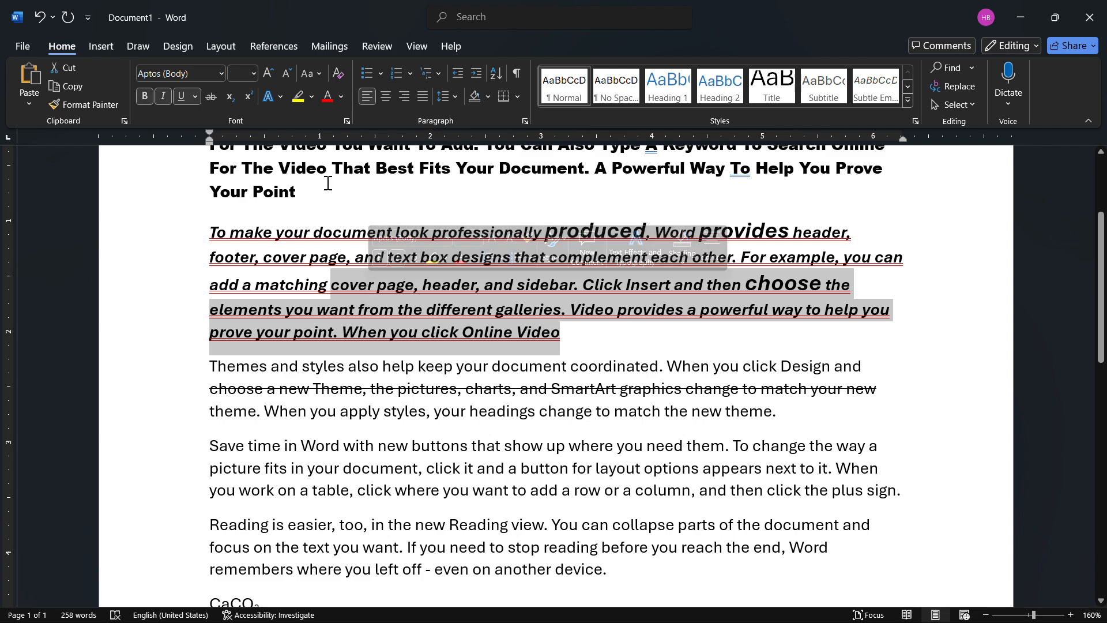
left_click(311, 96)
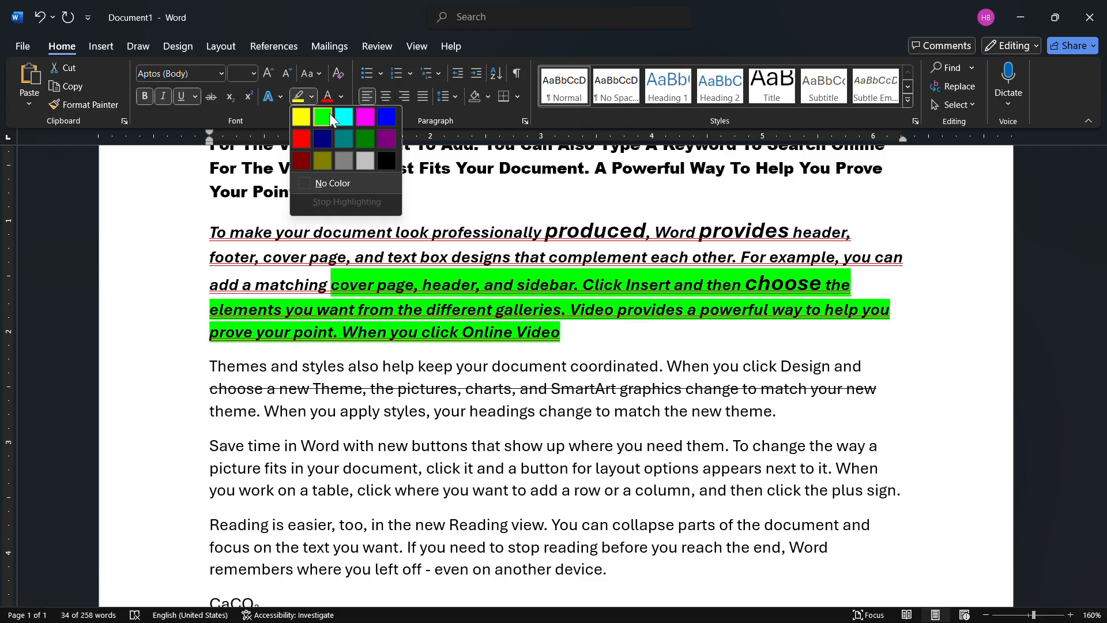
left_click(330, 114)
left_click(511, 331)
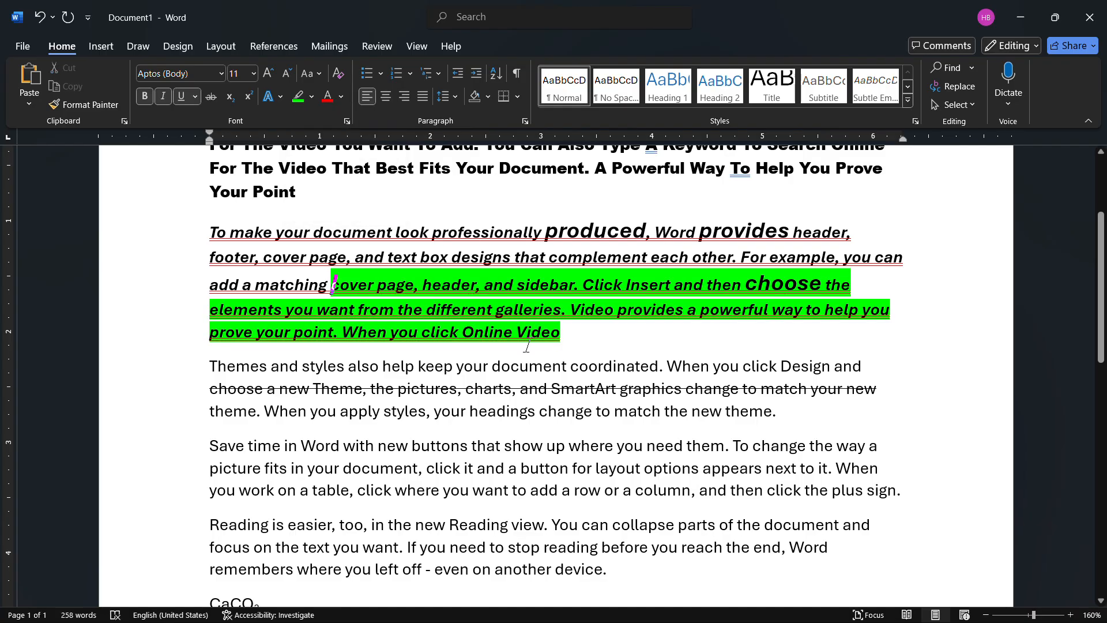
- Set the font color of the whole paragraph beginning "Save time in Word" to standard red
scroll(542, 461, "down", 2)
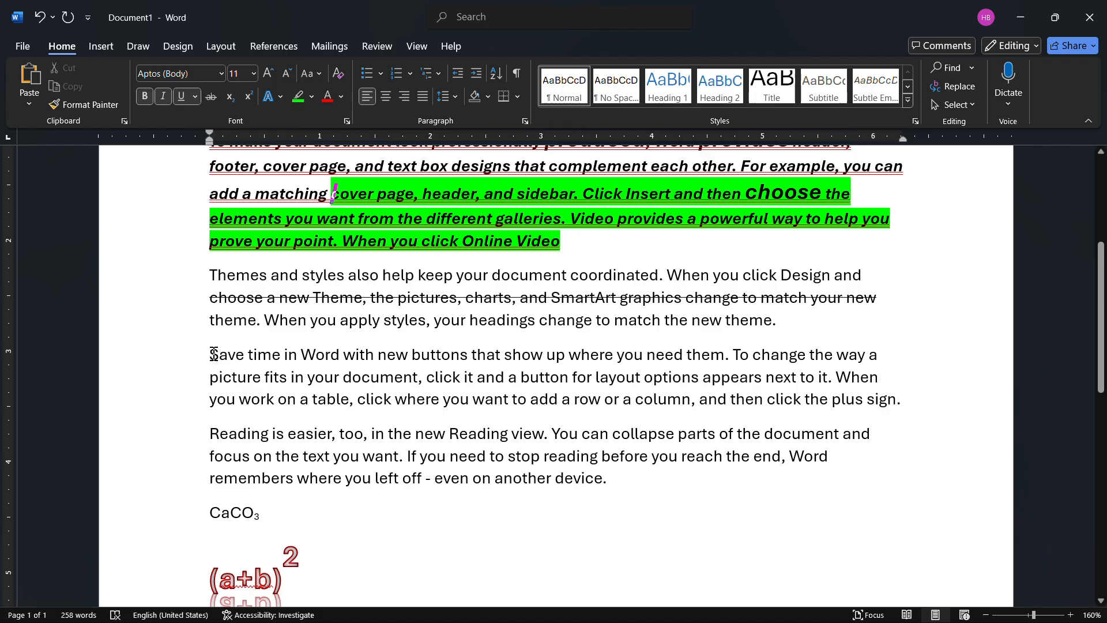
left_click_drag(213, 354, 273, 367)
left_click_drag(389, 389, 901, 396)
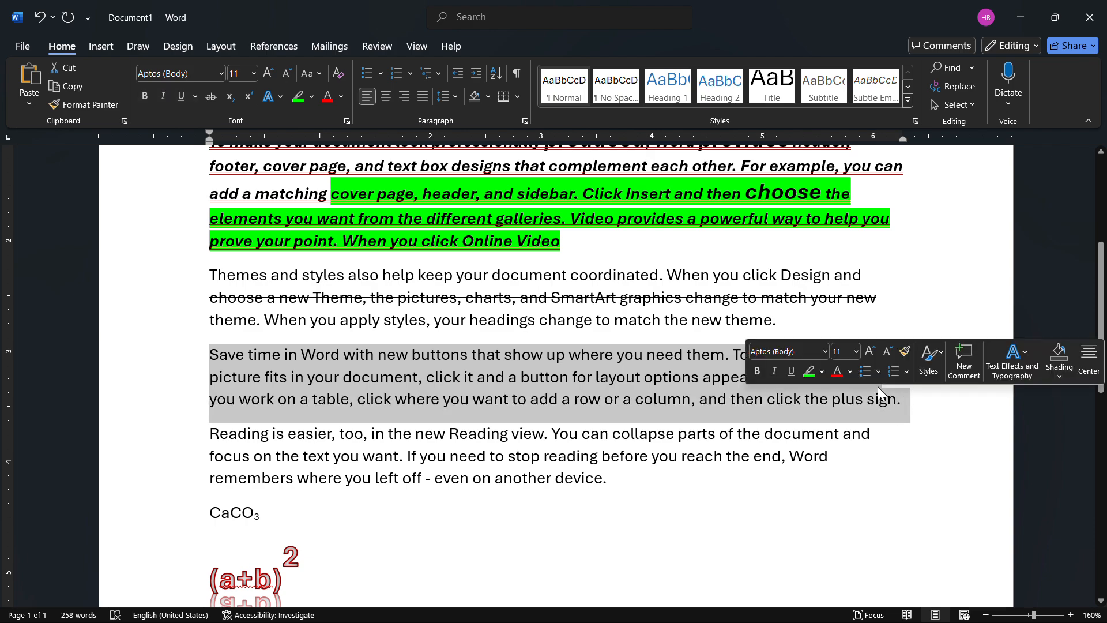
left_click(343, 95)
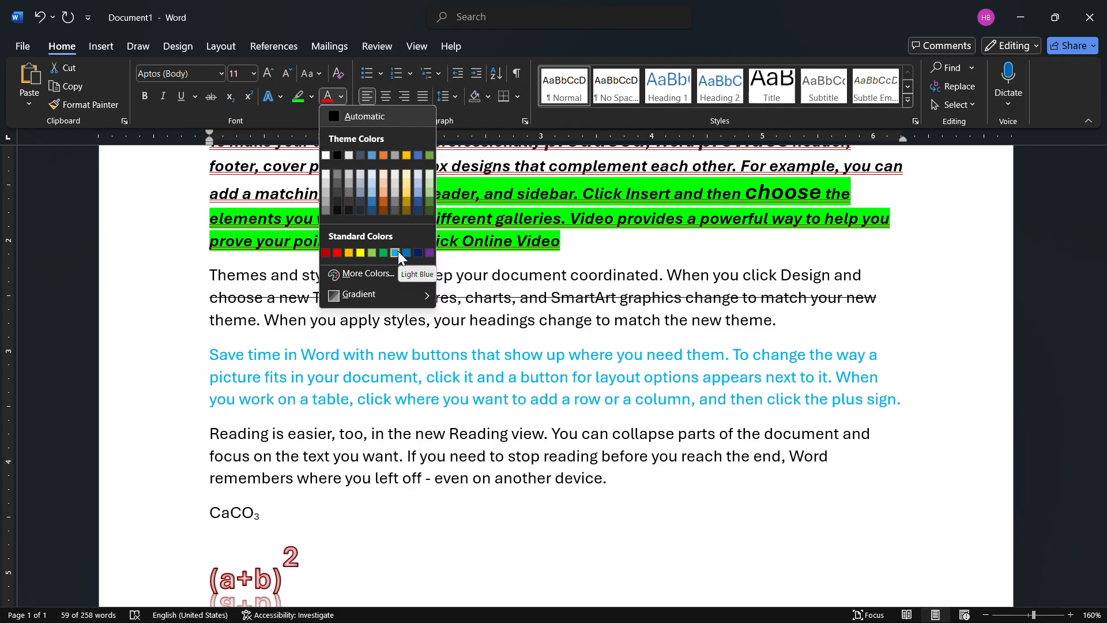
left_click(339, 252)
left_click(538, 390)
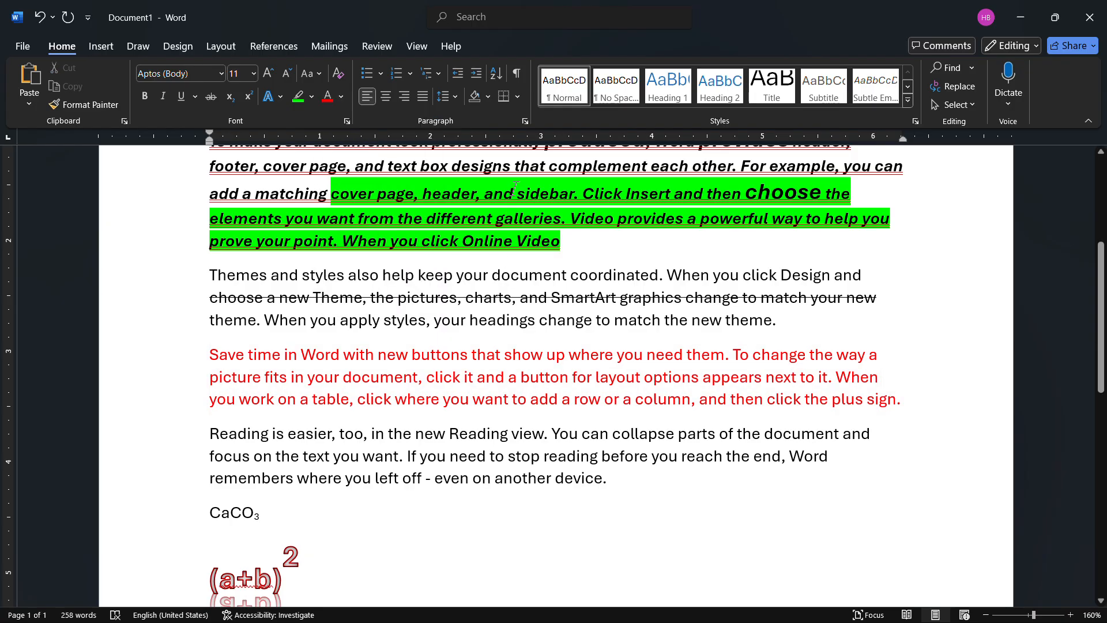
- Clear the formatting of the word "add" in the red paragraph
scroll(487, 151, "up", 3)
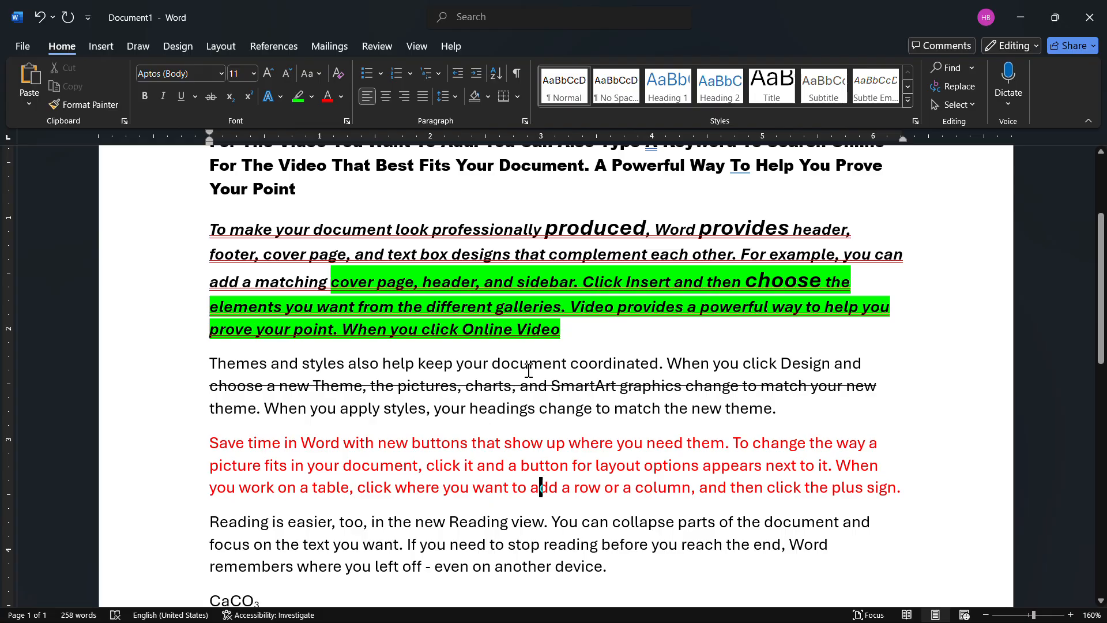
left_click(337, 73)
scroll(504, 341, "up", 1)
scroll(504, 341, "up", 2)
scroll(505, 339, "down", 10)
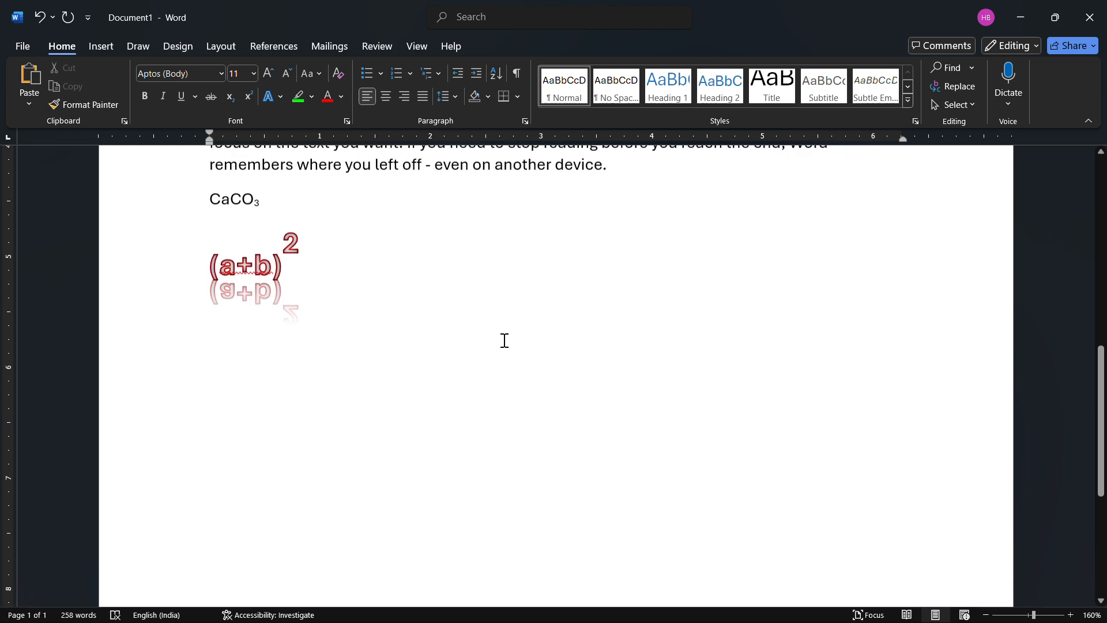
scroll(455, 248, "up", 1)
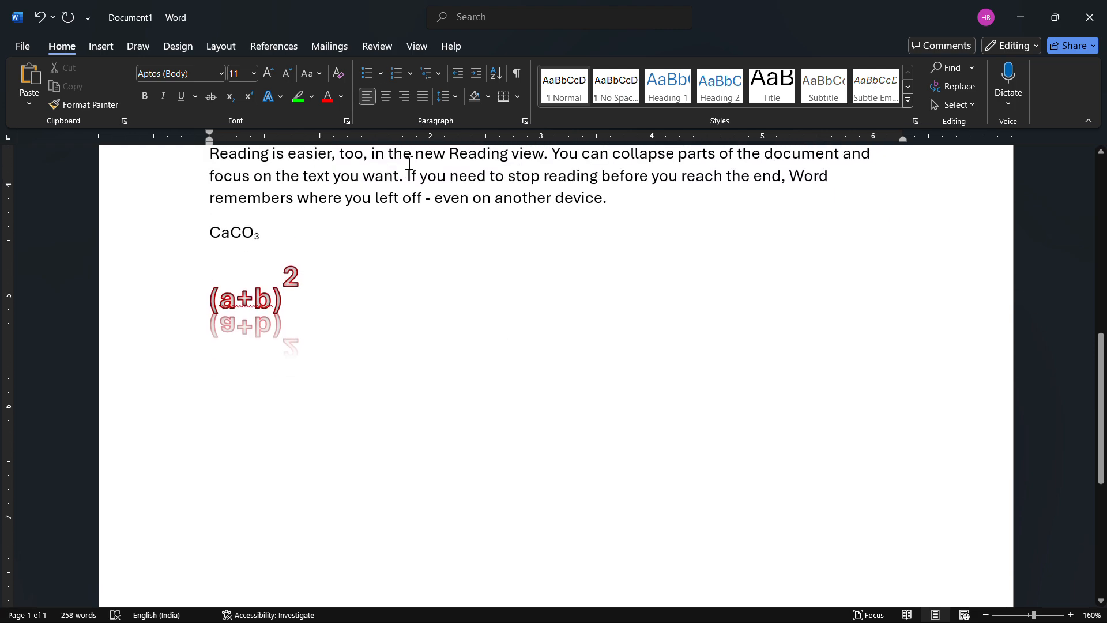
left_click(338, 74)
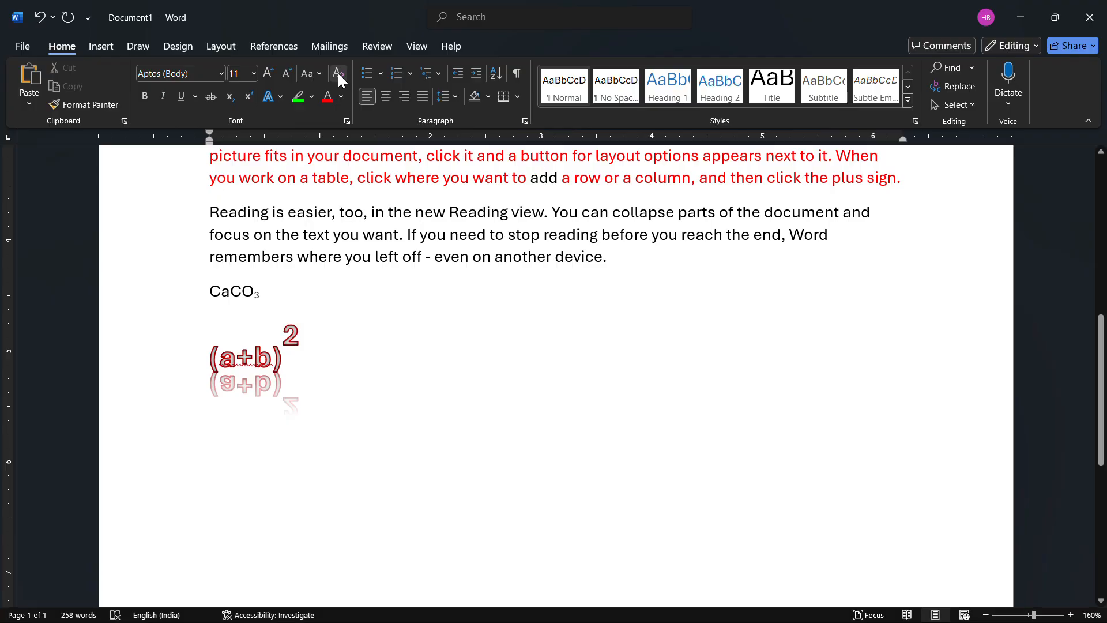
- Select the entire document and clear all of its text formatting
key("ctrl+a")
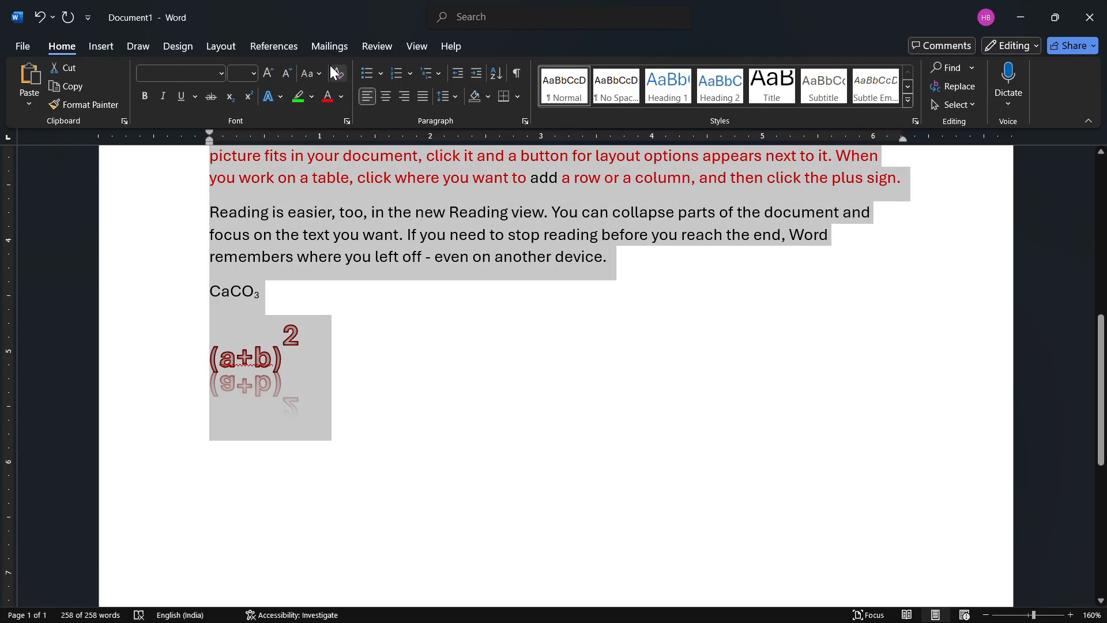
left_click(338, 73)
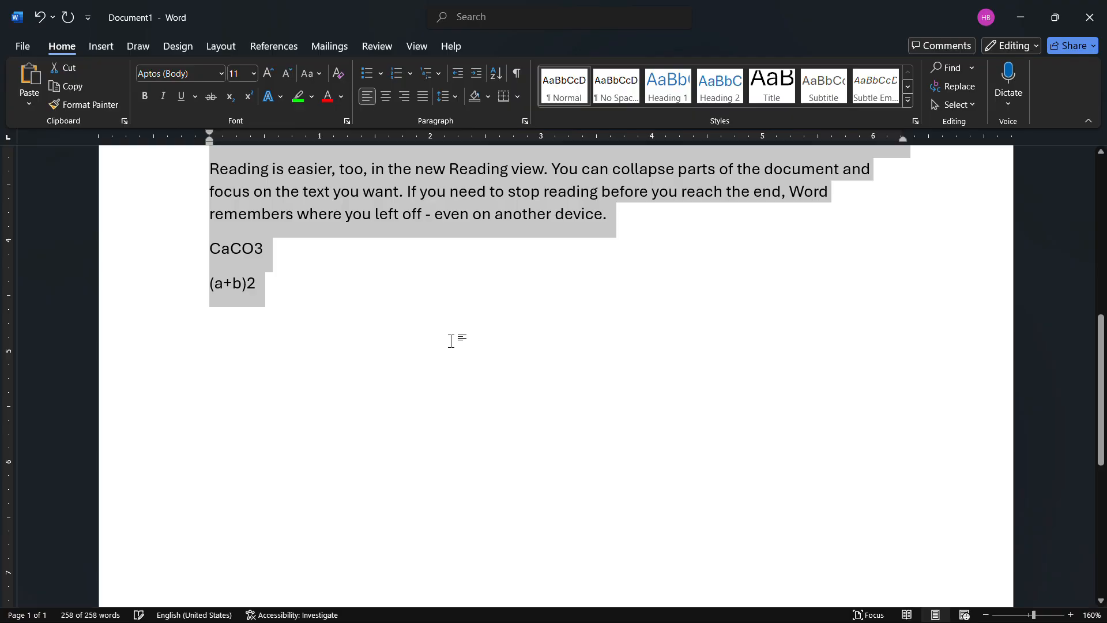
scroll(451, 341, "up", 6)
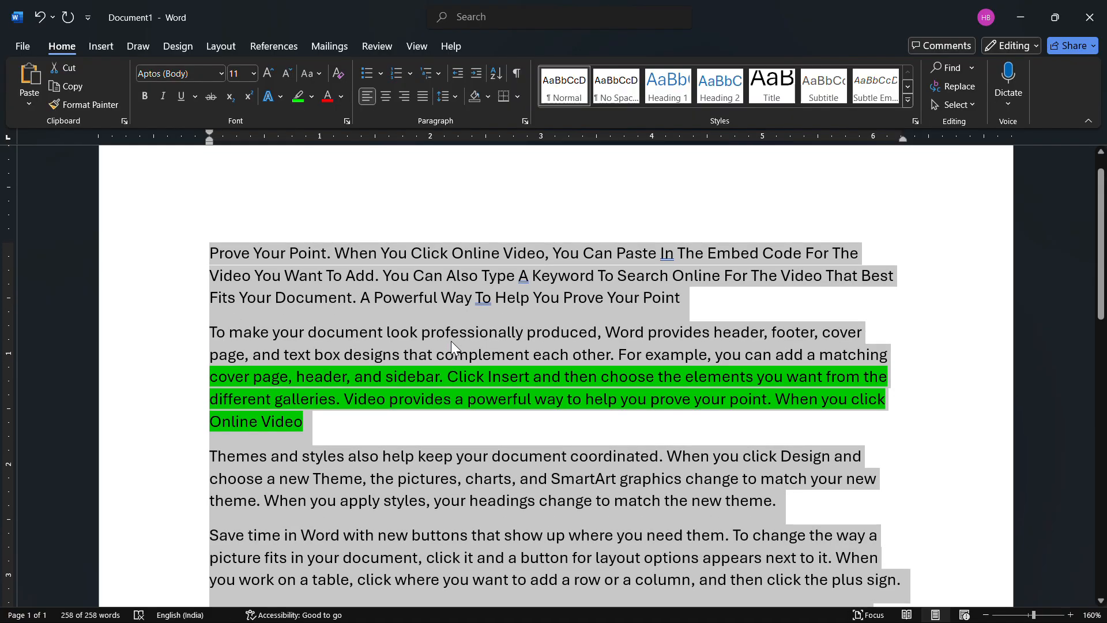
- Split the first paragraph after "When You Click Online Video," so that the opening text stands on its own line
left_click(553, 418)
scroll(644, 517, "down", 3)
scroll(643, 517, "down", 1)
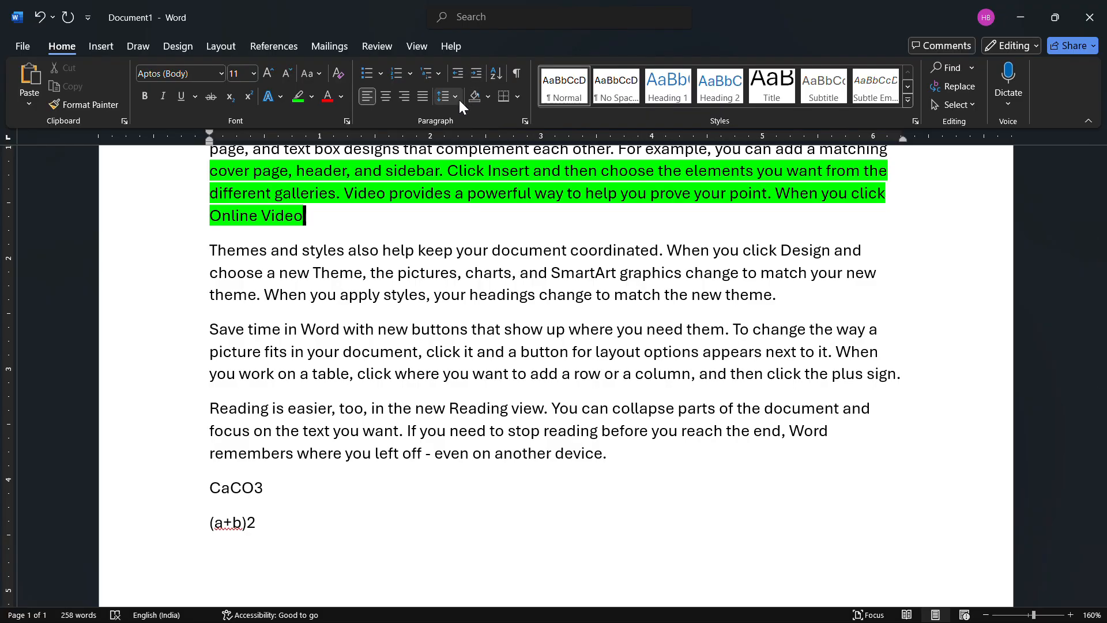
scroll(467, 288, "up", 3)
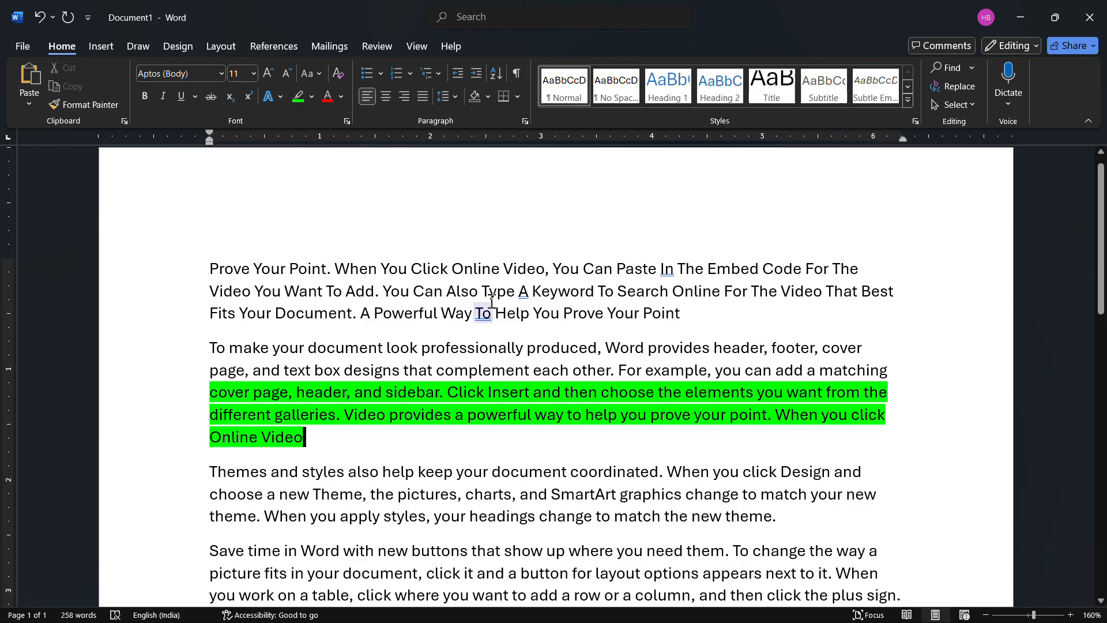
left_click(551, 269)
key("Return")
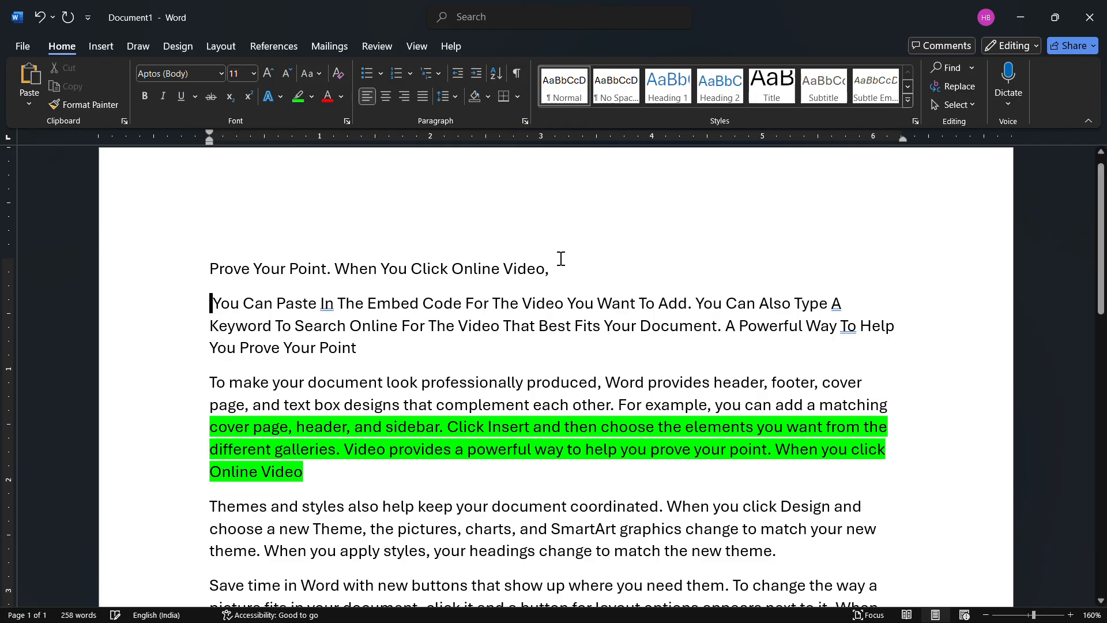
- Align the opening line "Prove Your Point. When You Click Online Video," right, return it to left, and center it
left_click_drag(551, 269, 213, 258)
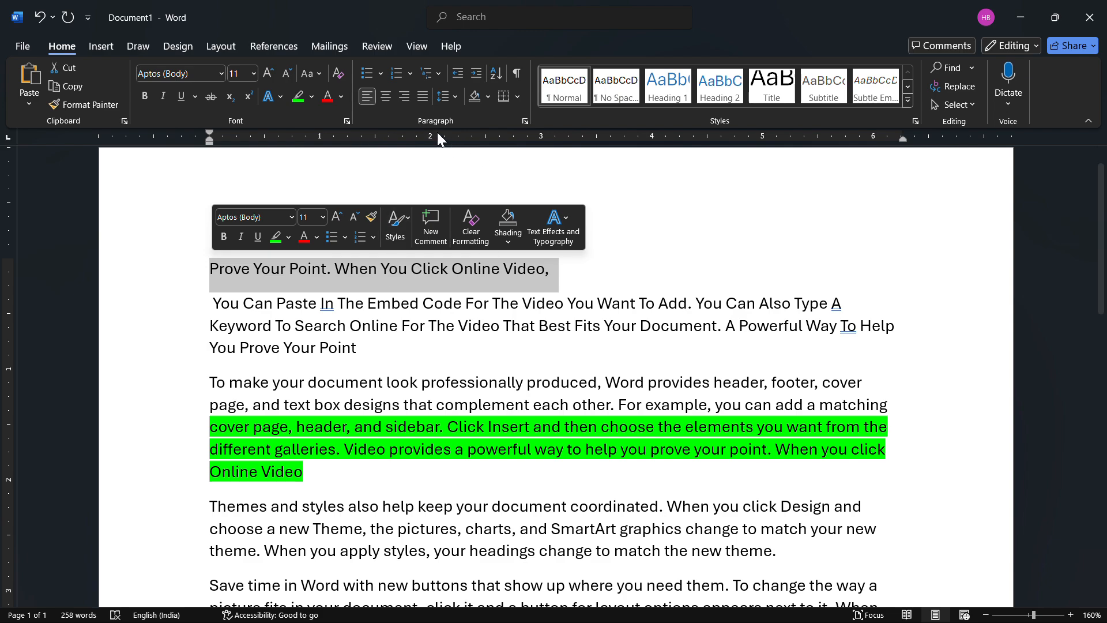
left_click(405, 96)
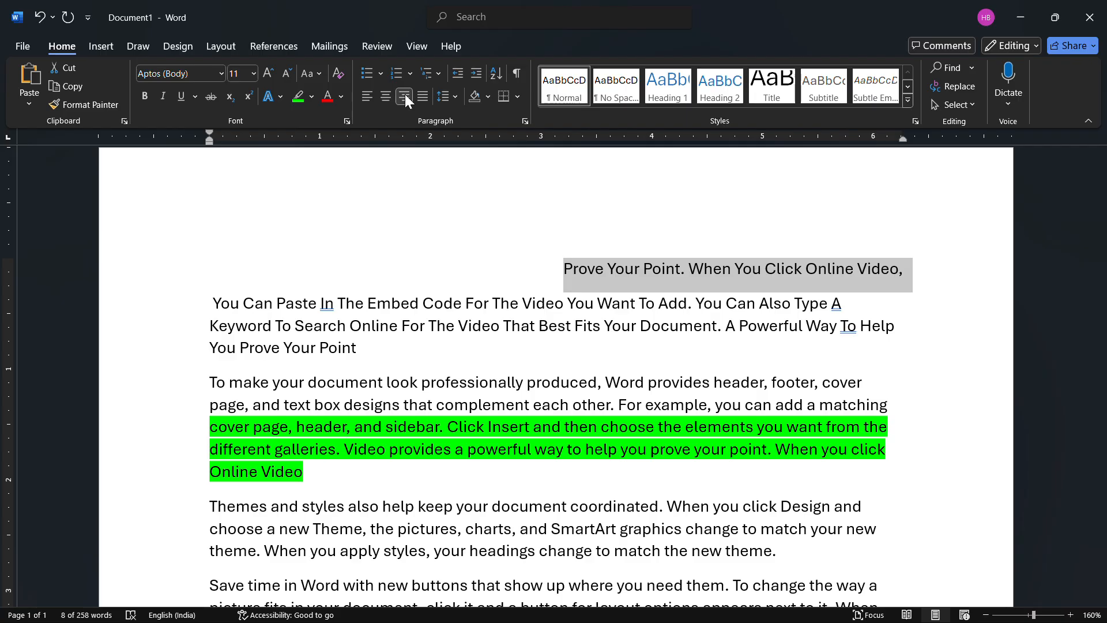
left_click(367, 96)
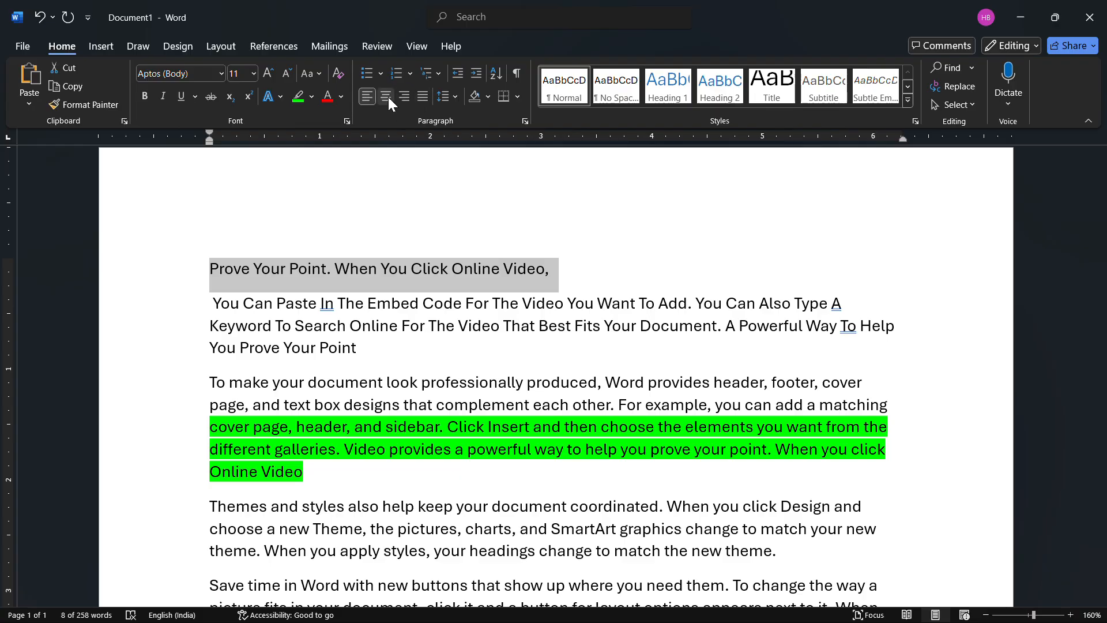
left_click(389, 97)
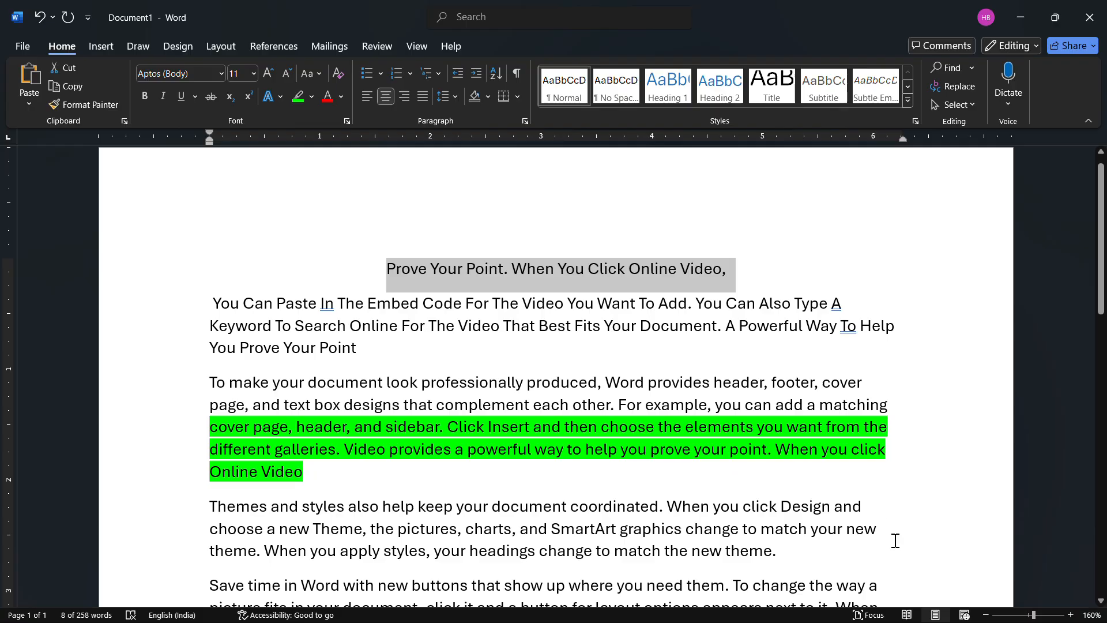
- Justify all text in the document
left_click_drag(1033, 614, 1028, 615)
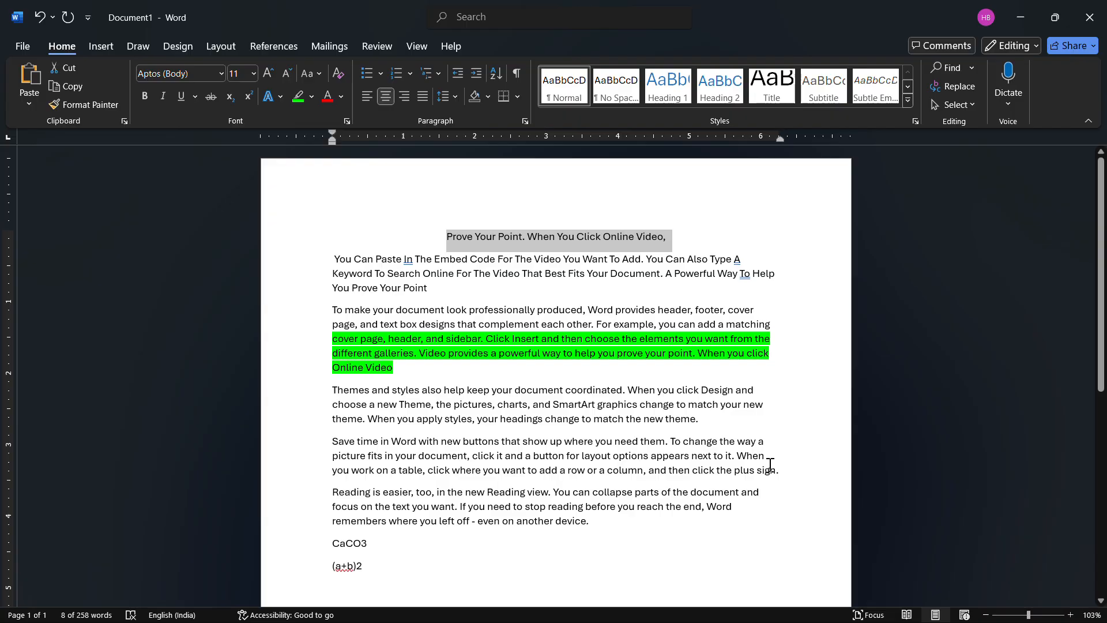
key("ctrl+a")
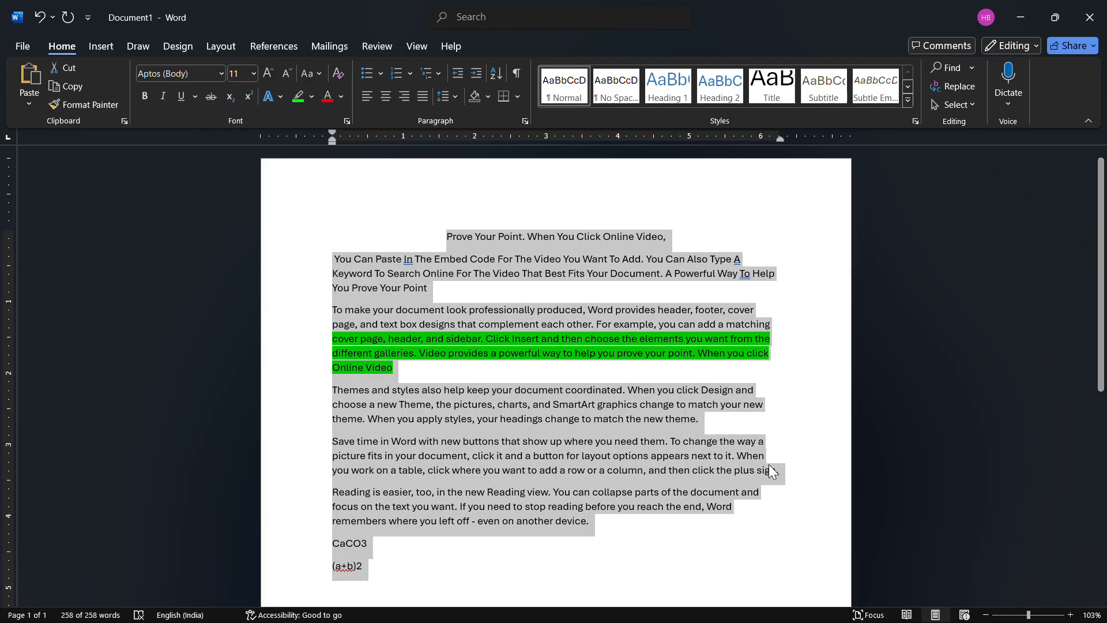
left_click(423, 96)
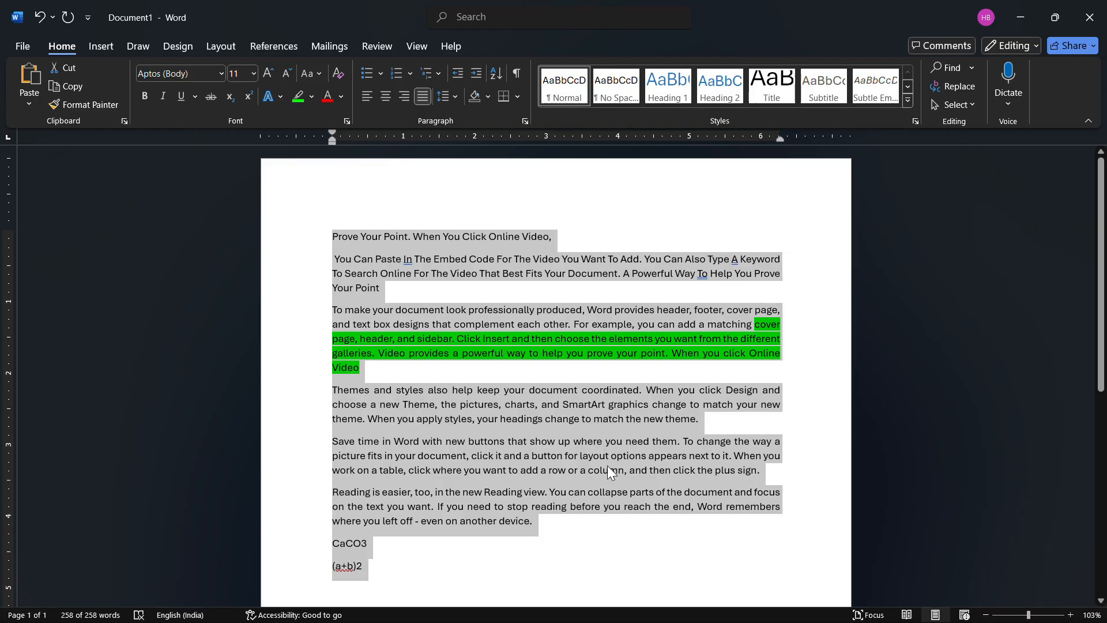
- Set the line spacing of the whole document to 3.0
left_click(455, 97)
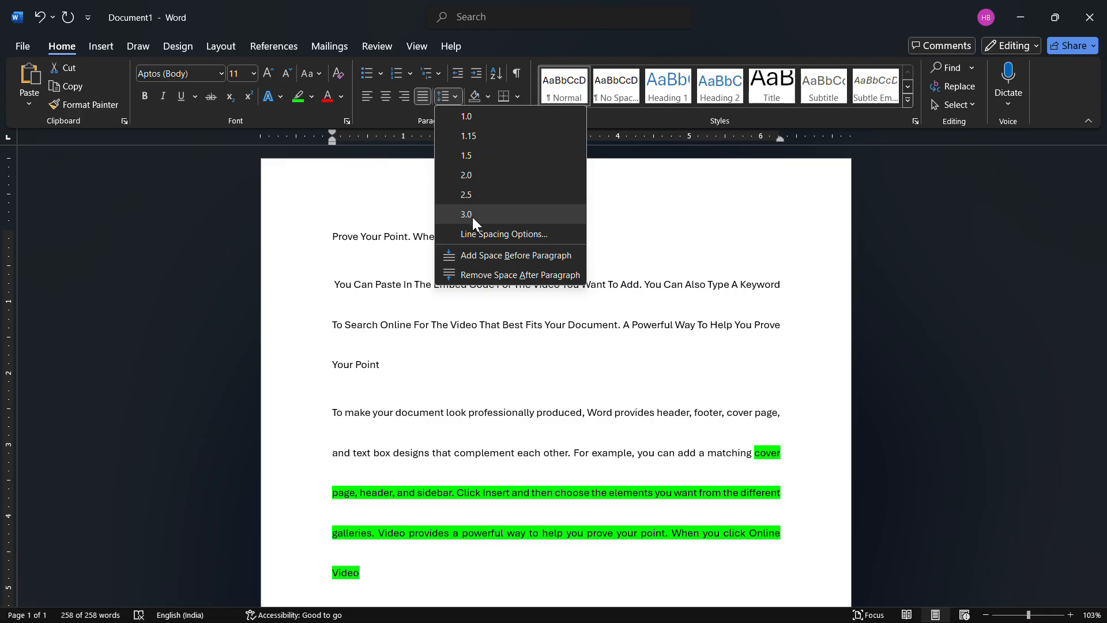
left_click(469, 214)
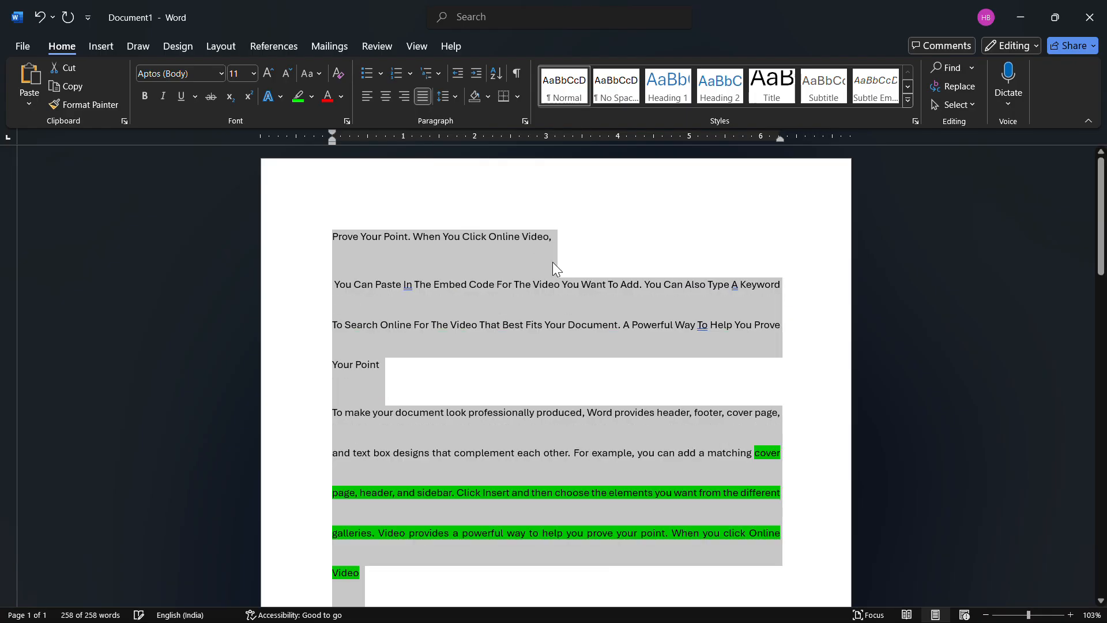
left_click(553, 380)
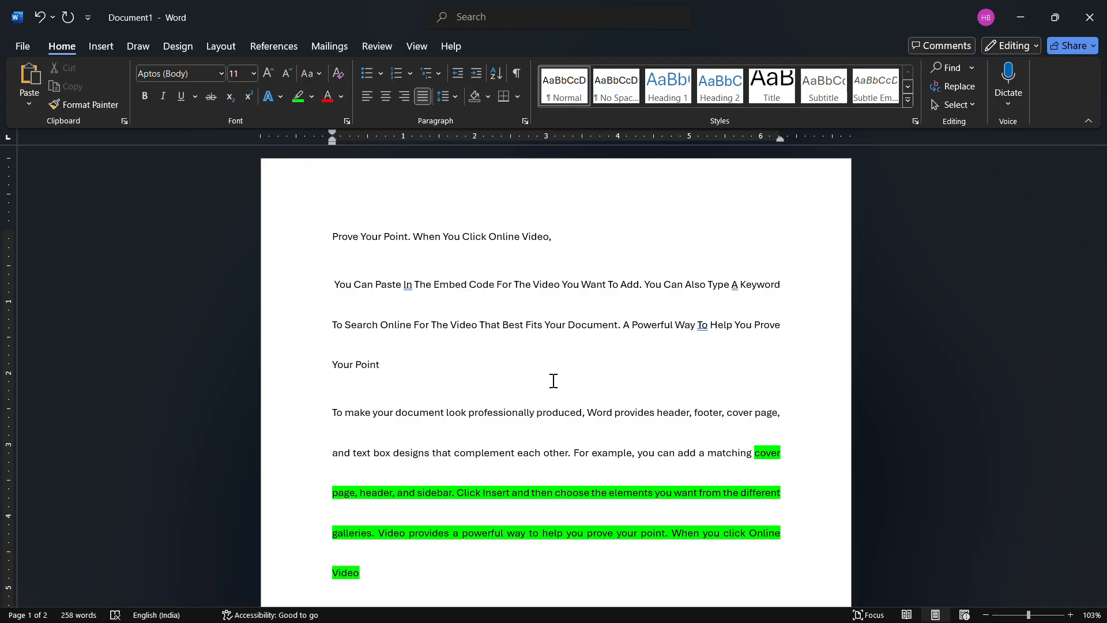
- Remove the space after every paragraph in the whole document
key("ctrl+a")
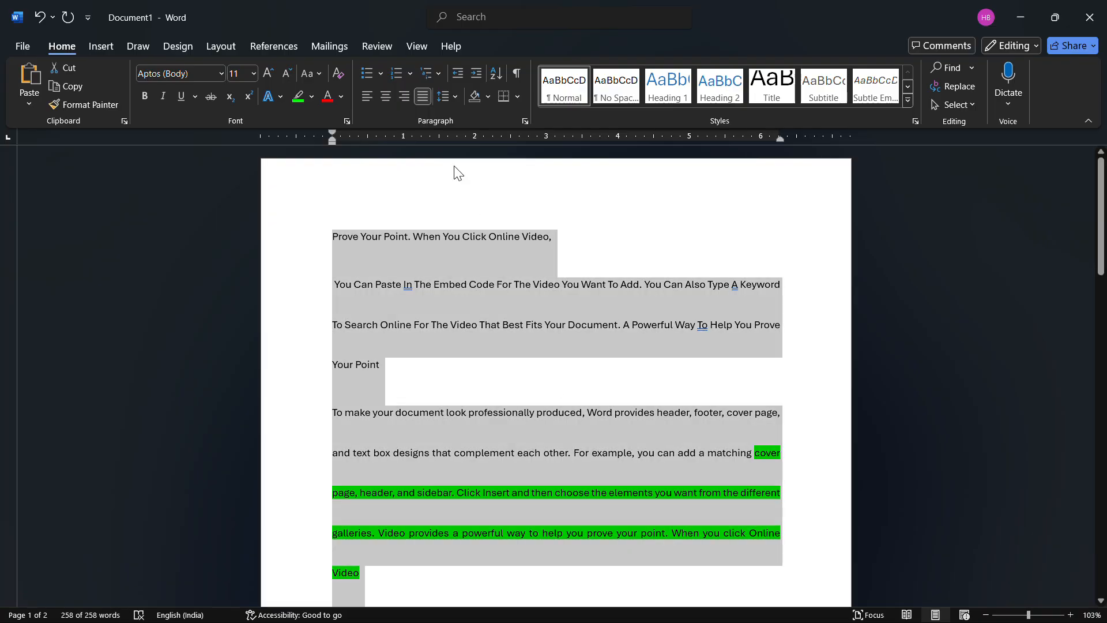
left_click(454, 95)
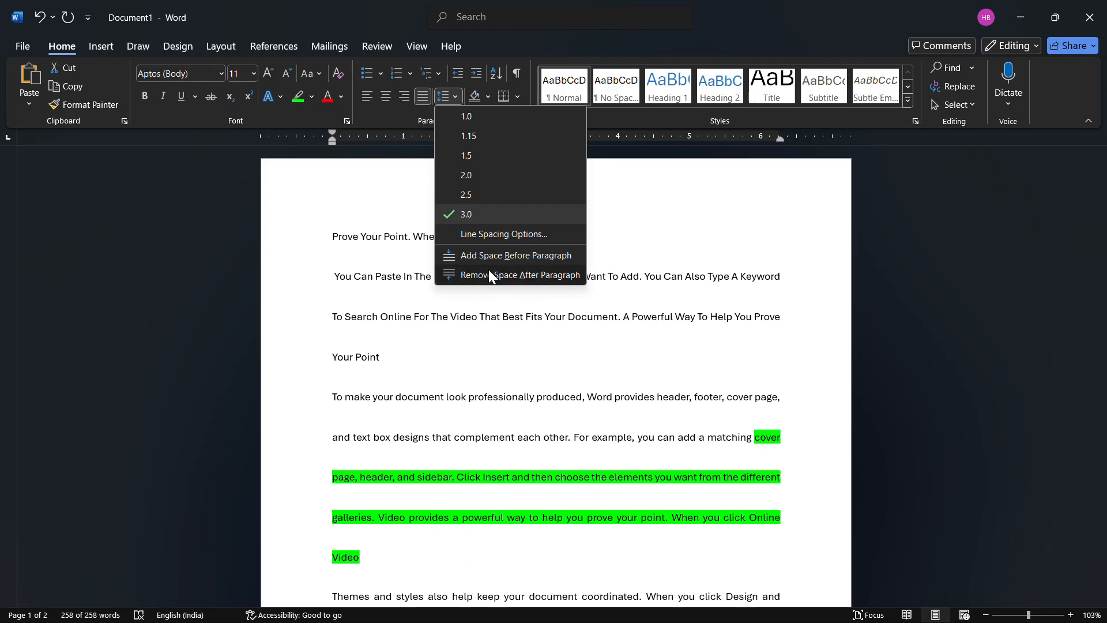
left_click(489, 271)
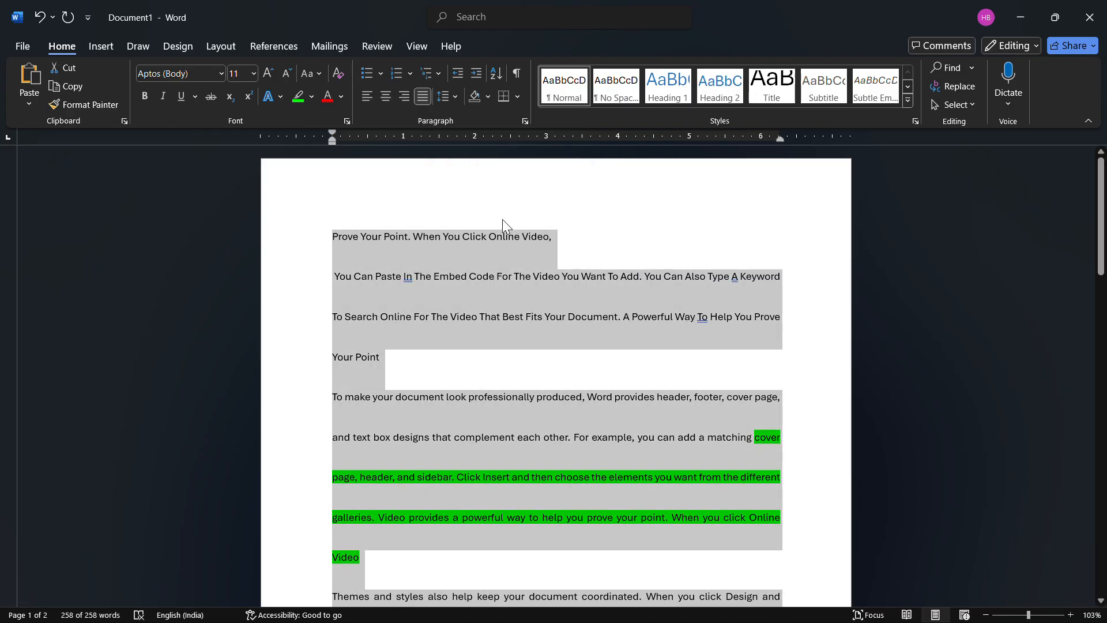
- Set the line spacing of the whole document to 1.0
left_click(452, 97)
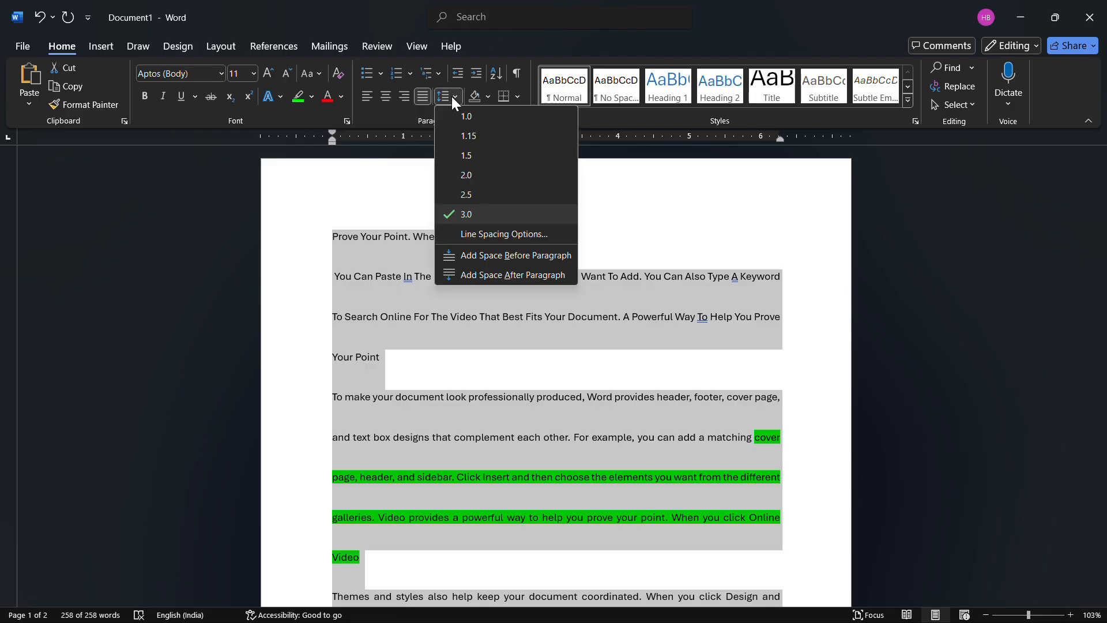
left_click(459, 111)
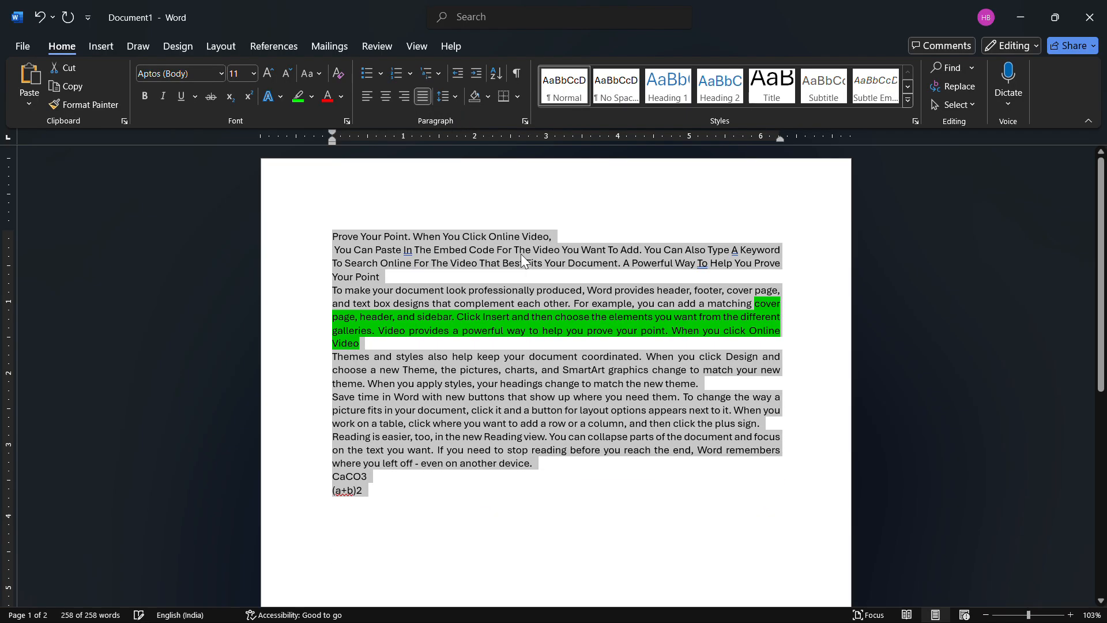
left_click(512, 298)
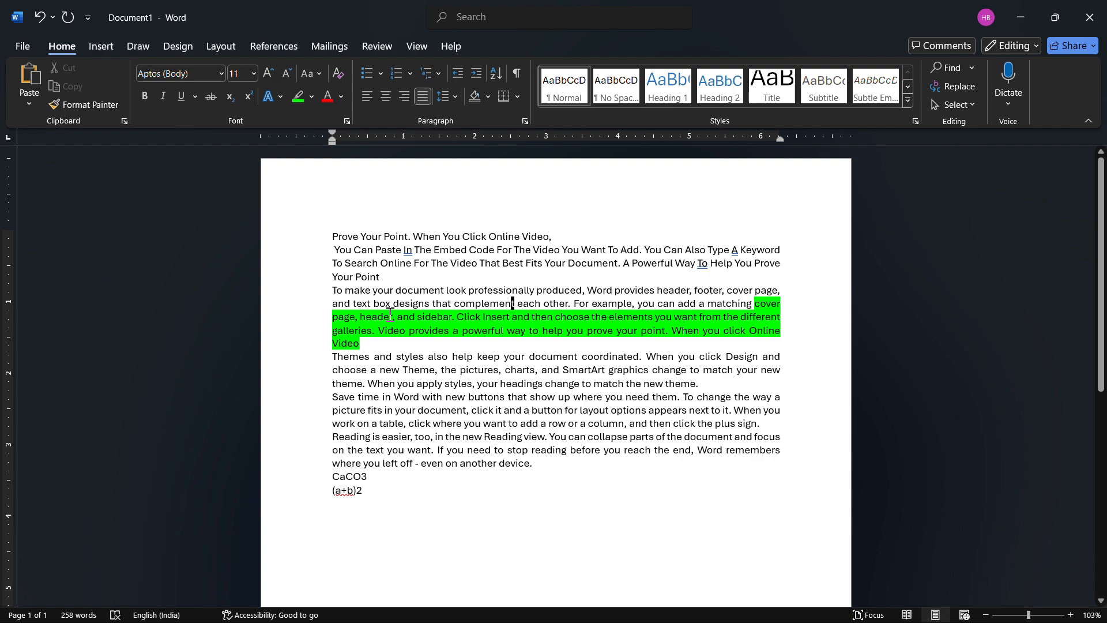
- Apply standard blue shading to the paragraph beginning "Reading is easier" and the CaCO3 line below it
left_click_drag(535, 472, 341, 439)
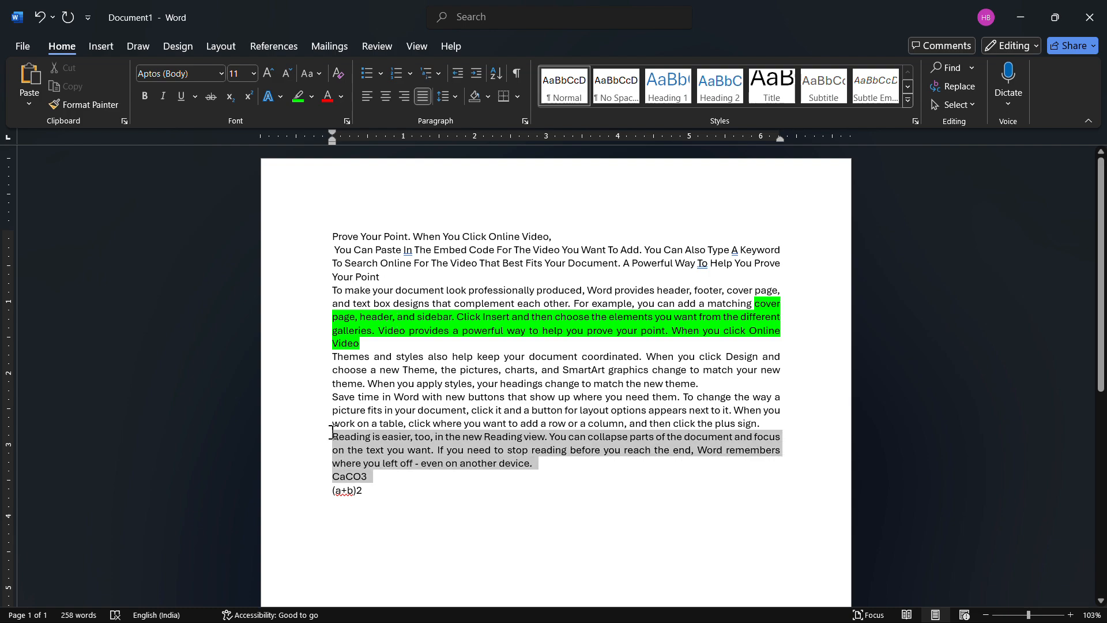
left_click(454, 97)
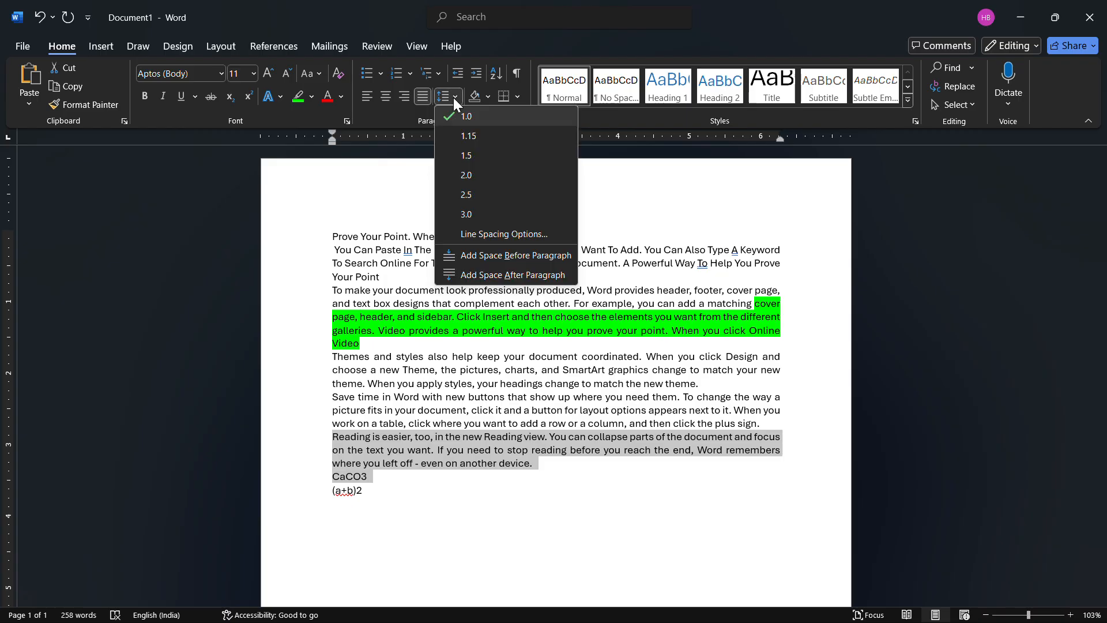
left_click(488, 95)
left_click(488, 95)
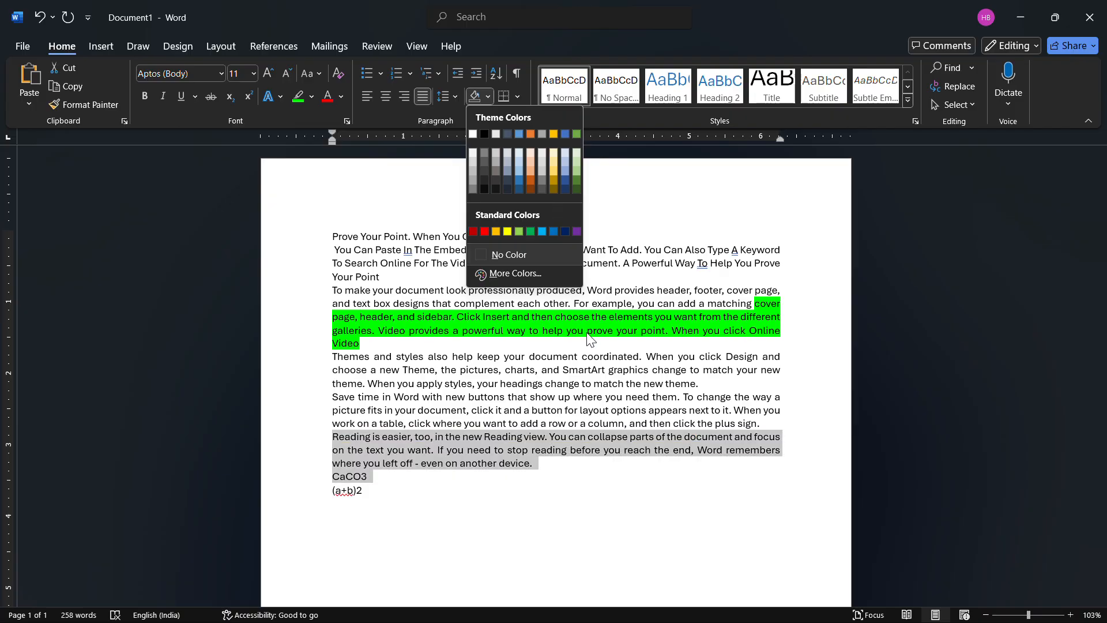
left_click(553, 231)
left_click(502, 468)
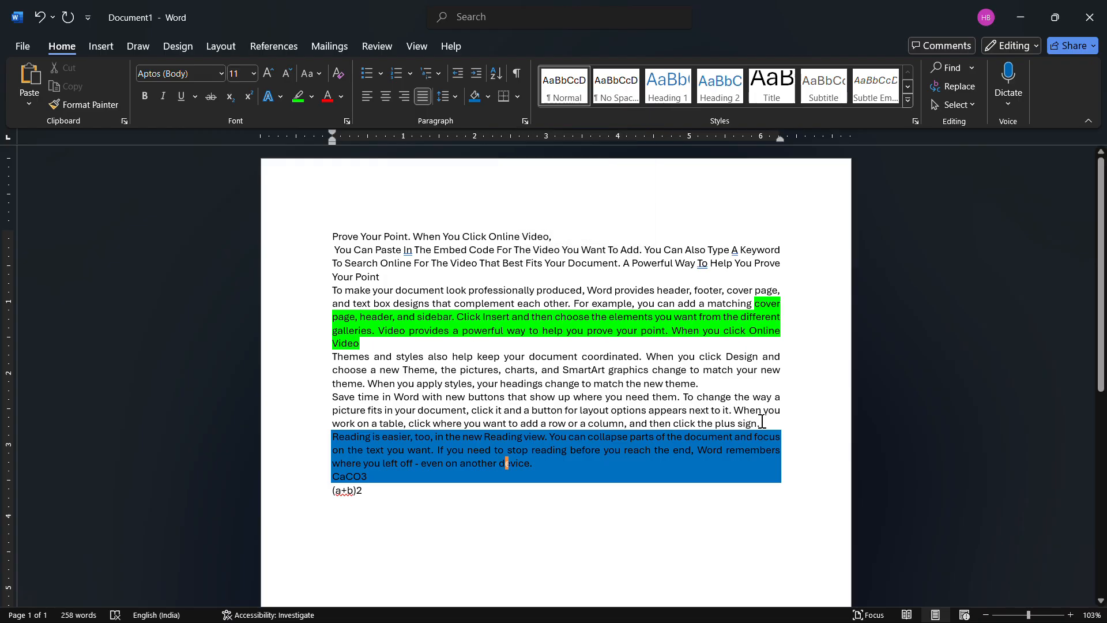
- Apply all borders to the paragraph beginning "Save time in Word"
mouse_move(760, 423)
left_mouse_down()
mouse_move(640, 424)
mouse_move(477, 398)
mouse_move(337, 403)
left_mouse_up()
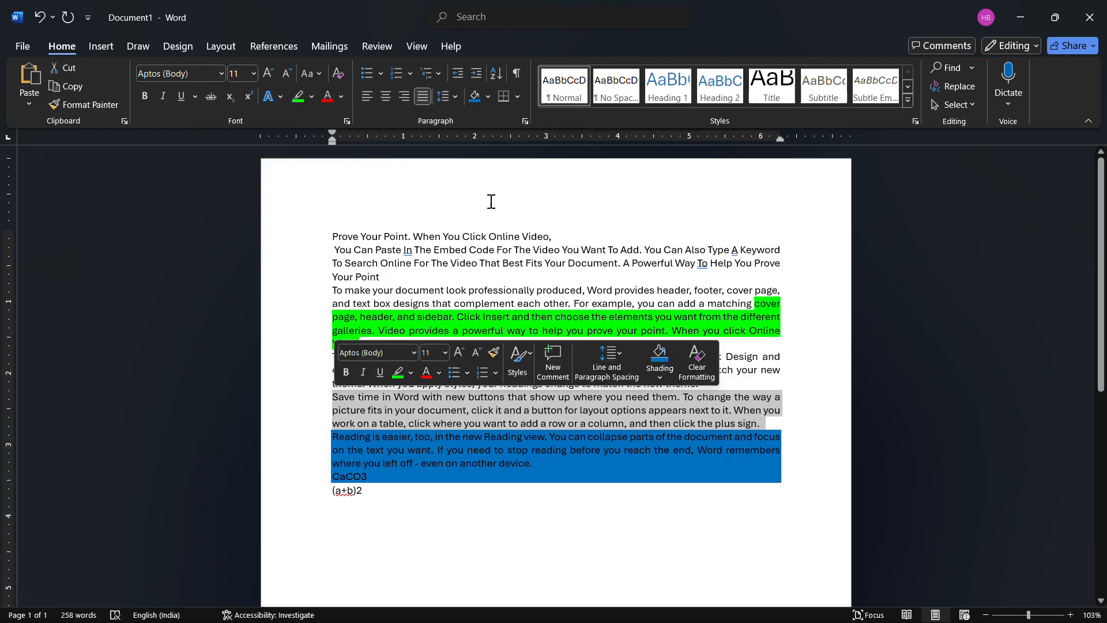
left_click(518, 97)
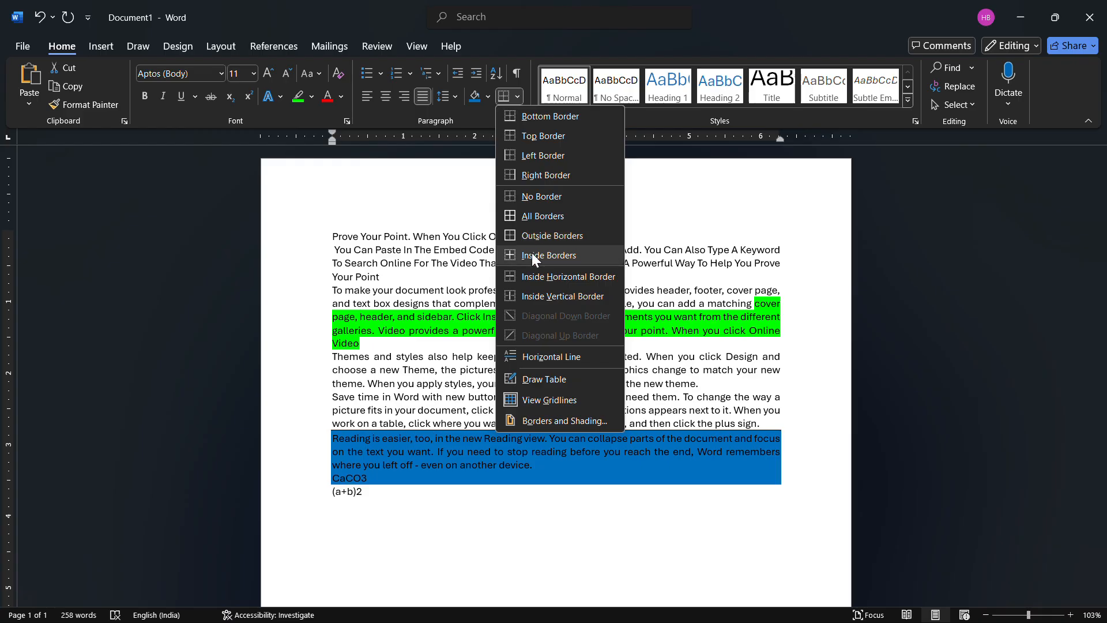
left_click(544, 219)
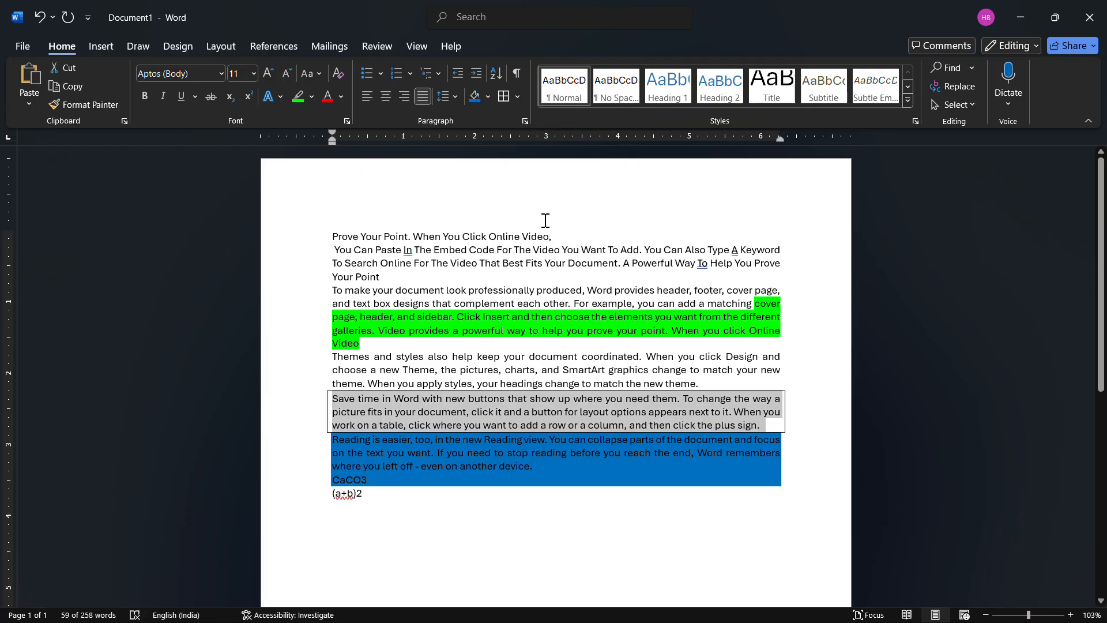
- Remove the borders from the paragraph beginning "Save time in Word"
left_click(520, 99)
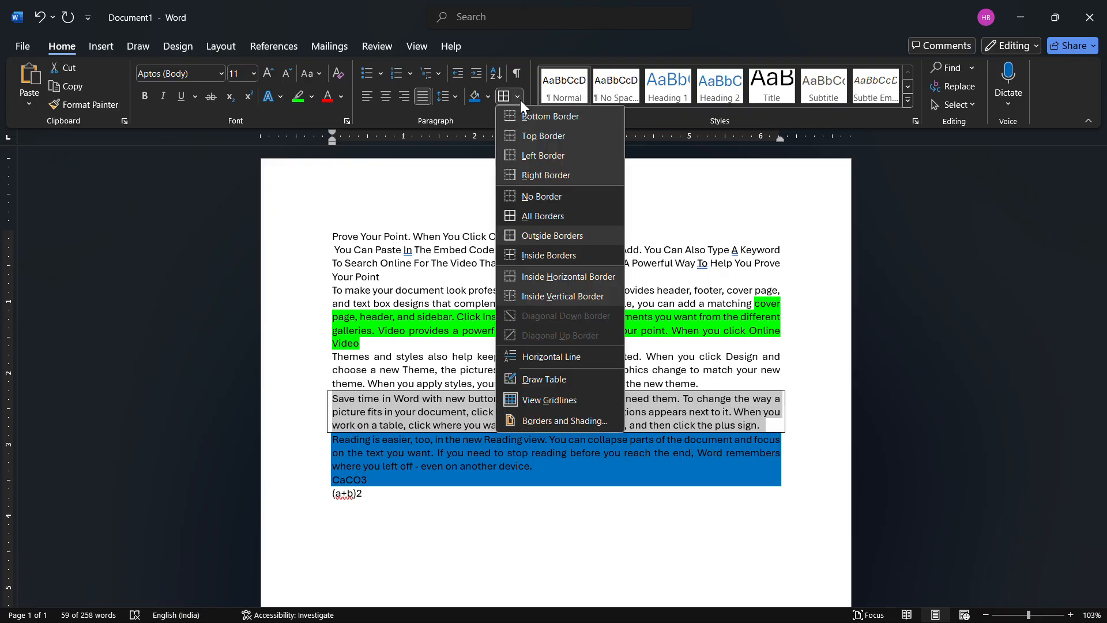
left_click(545, 196)
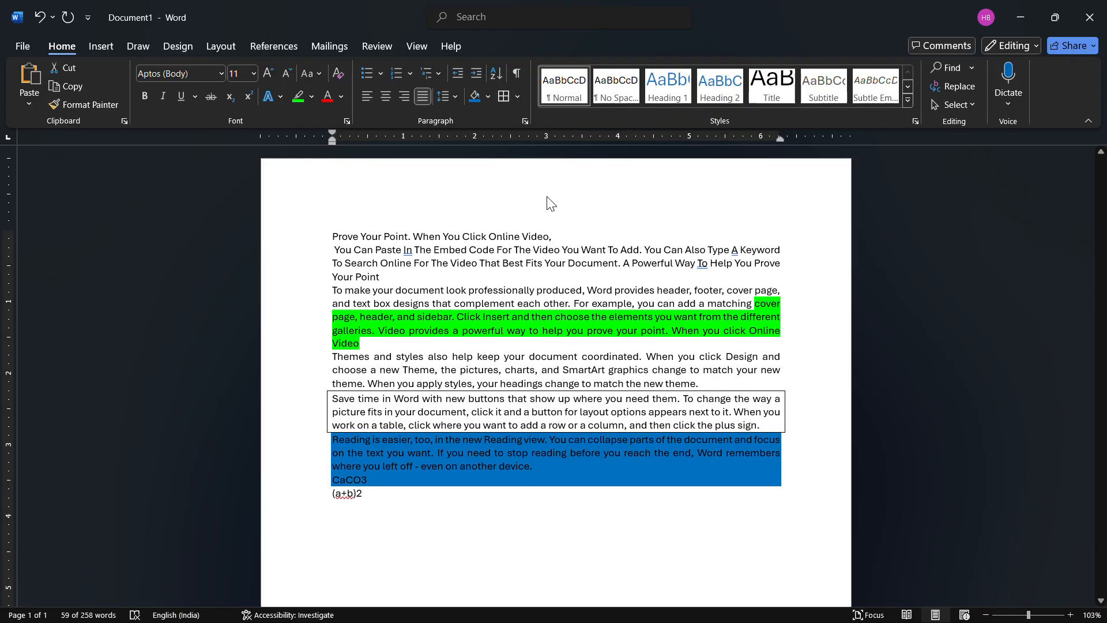
left_click(488, 239)
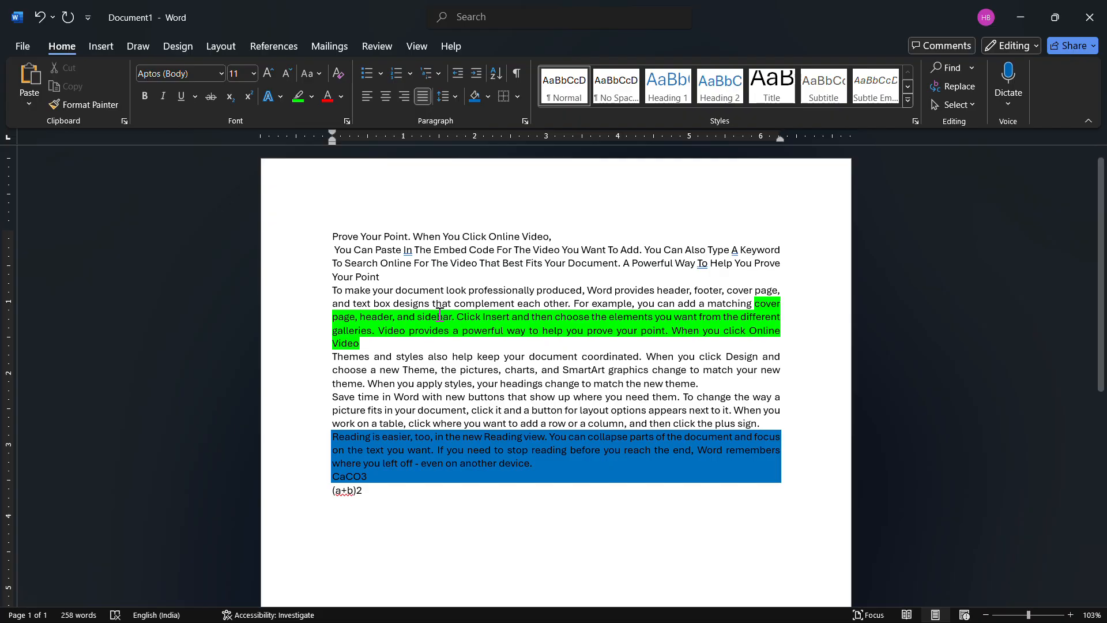
- Format all paragraphs in the document as a list with solid round bullets and change the bullets to arrowheads
key("ctrl+a")
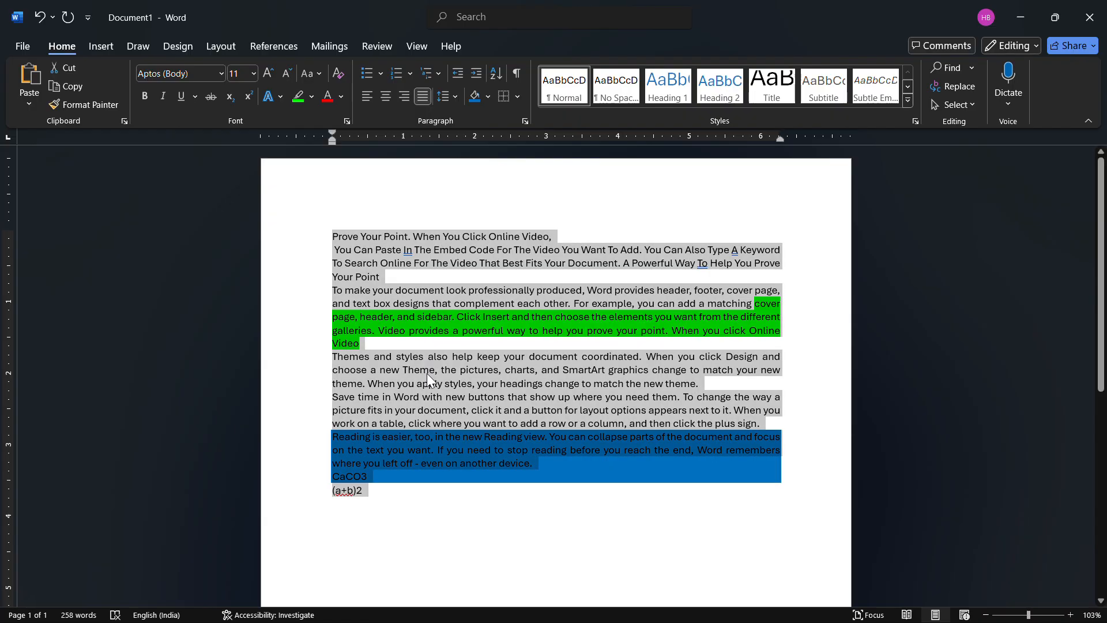
left_click(380, 73)
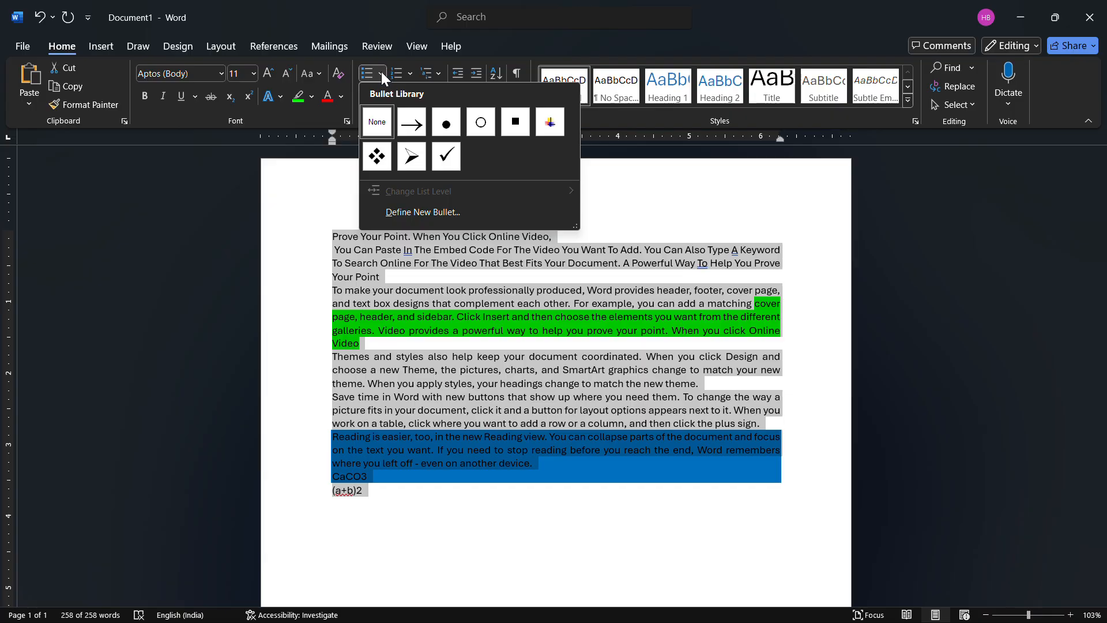
left_click(444, 123)
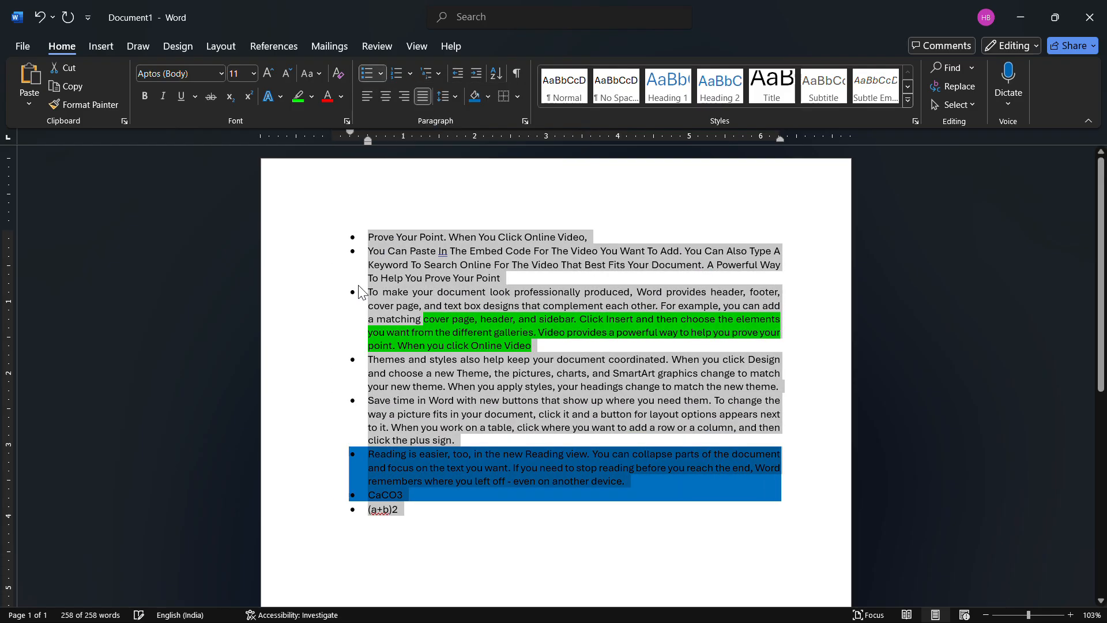
left_click(382, 75)
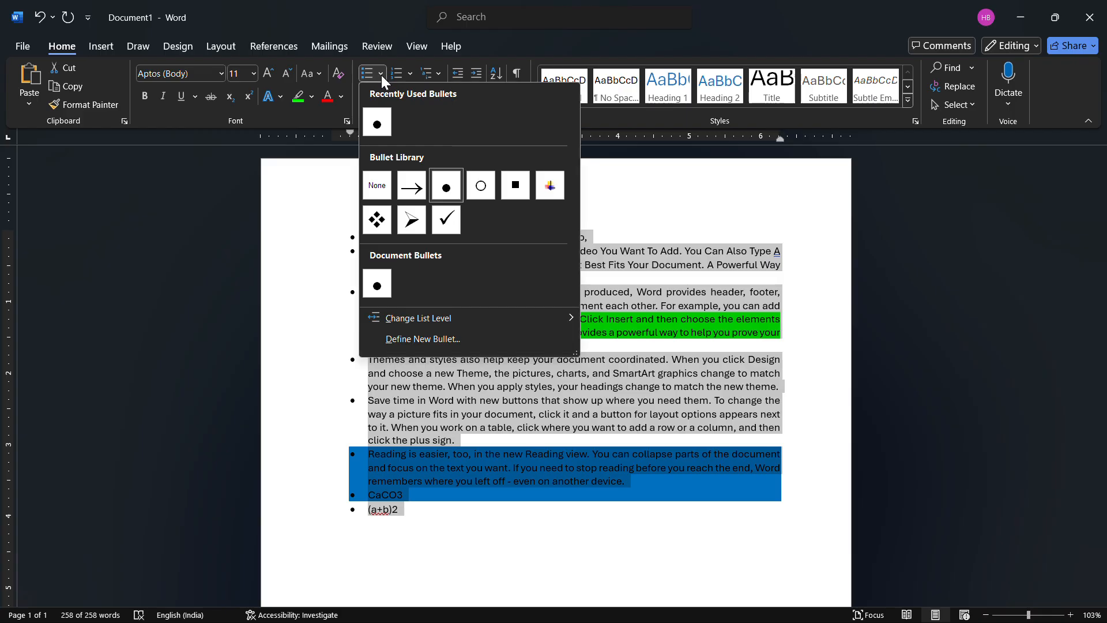
left_click(415, 219)
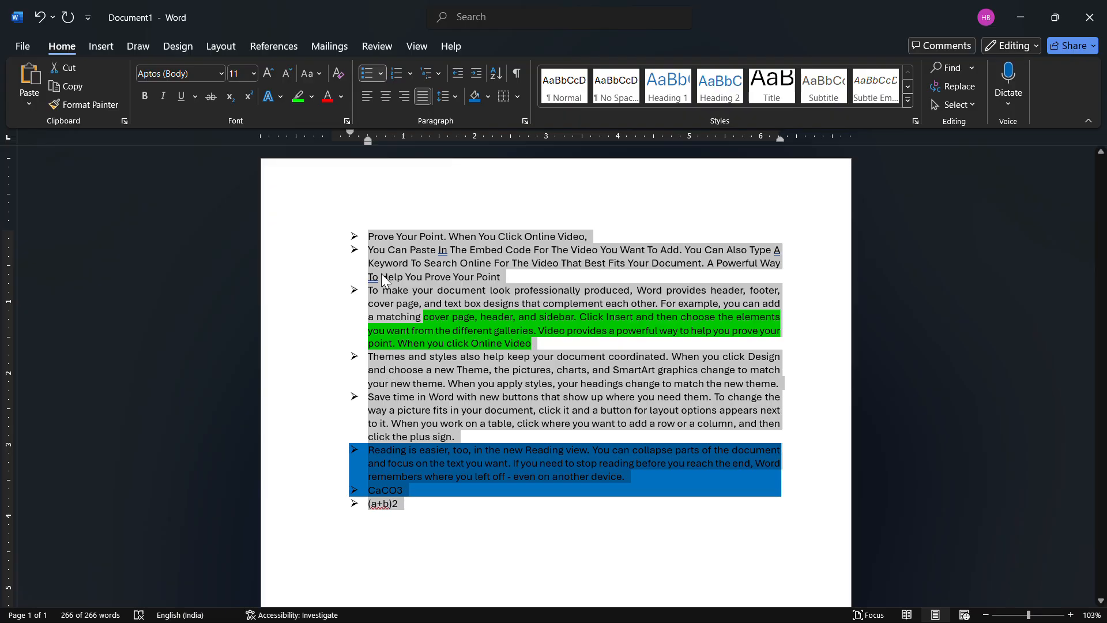
- Change the bulleted list to uppercase Roman numeral numbering (I., II., III.) and view the available multilevel list formats
left_click(410, 74)
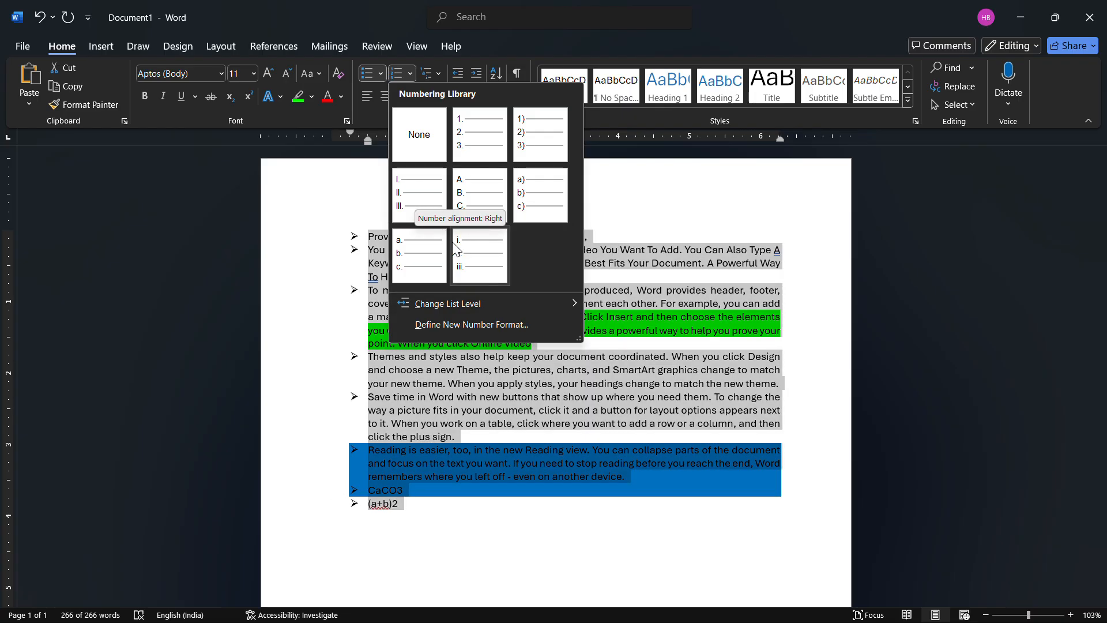
left_click(421, 201)
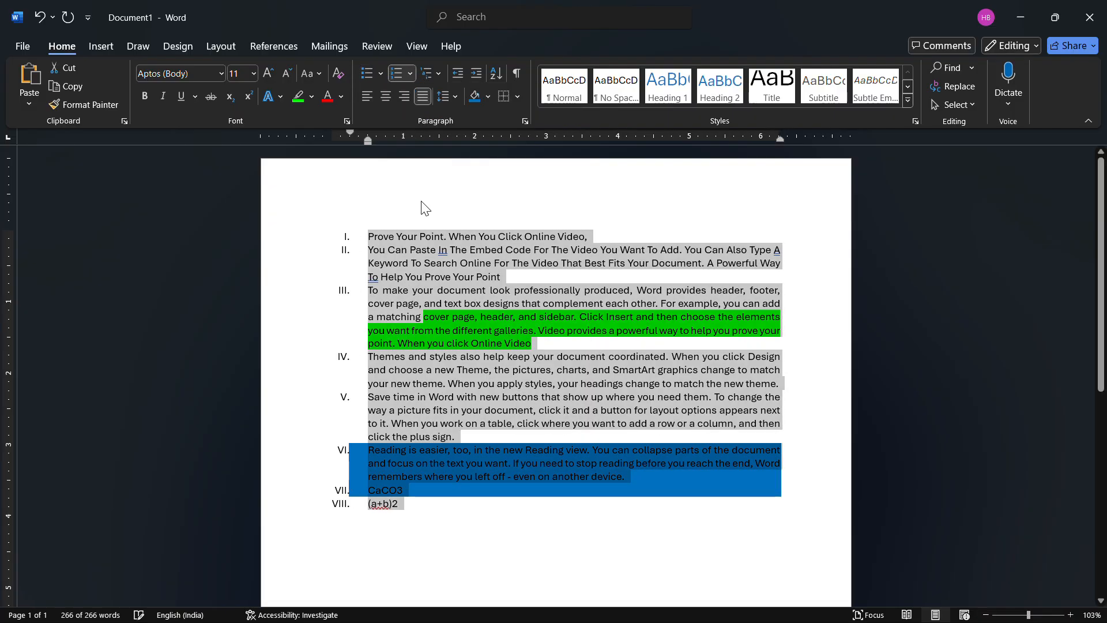
left_click(438, 74)
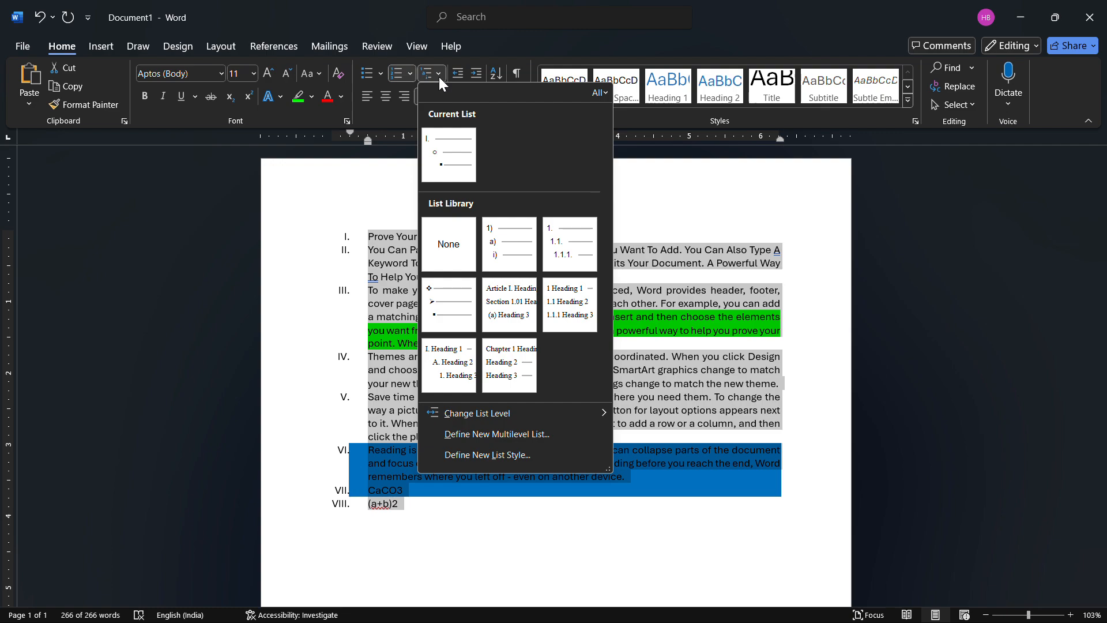
left_click(439, 75)
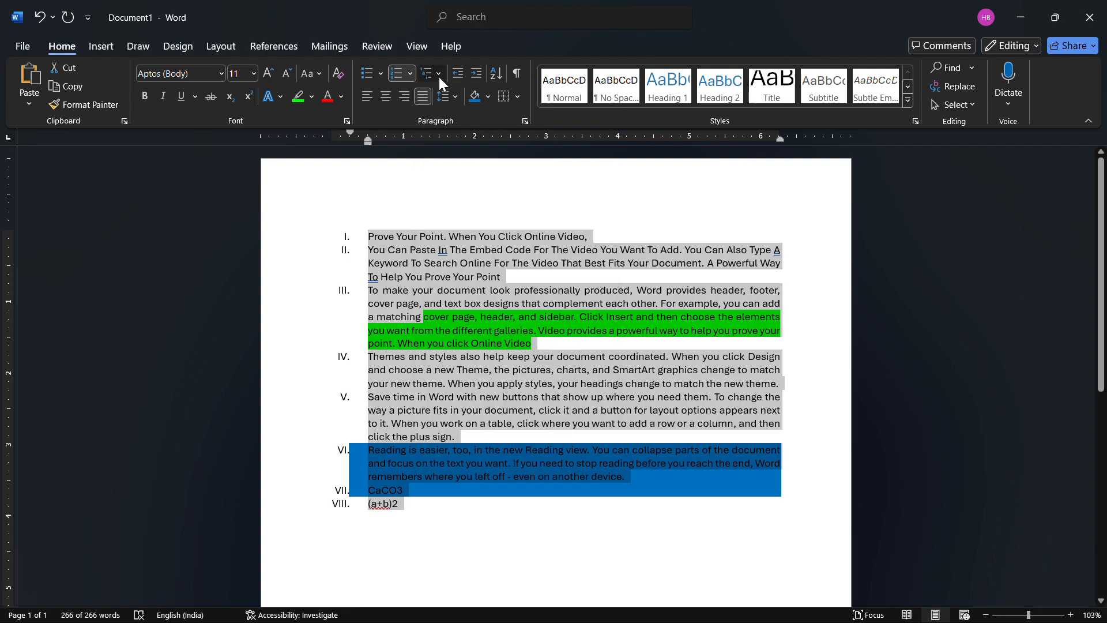
- Add an empty numbered item after the second list item, which ends with "To Help You Prove Your Point"
left_click(543, 267)
left_click(515, 277)
key("Return")
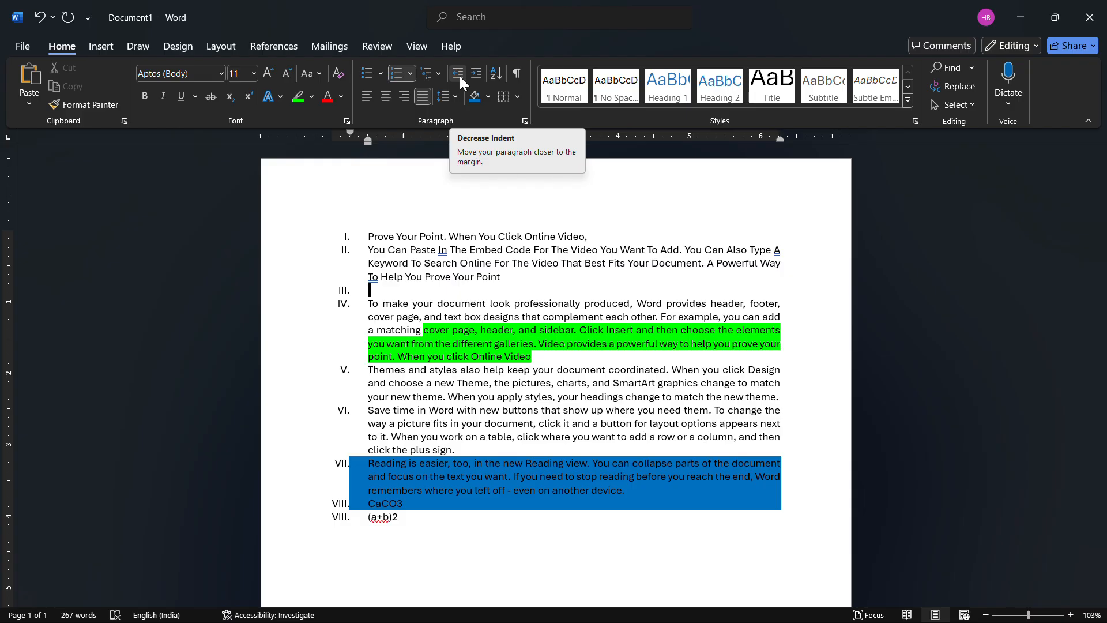
- Increase the indent of the numbered list from its first item, and decrease it until the list sits closer to the margin
left_click_drag(588, 234, 370, 231)
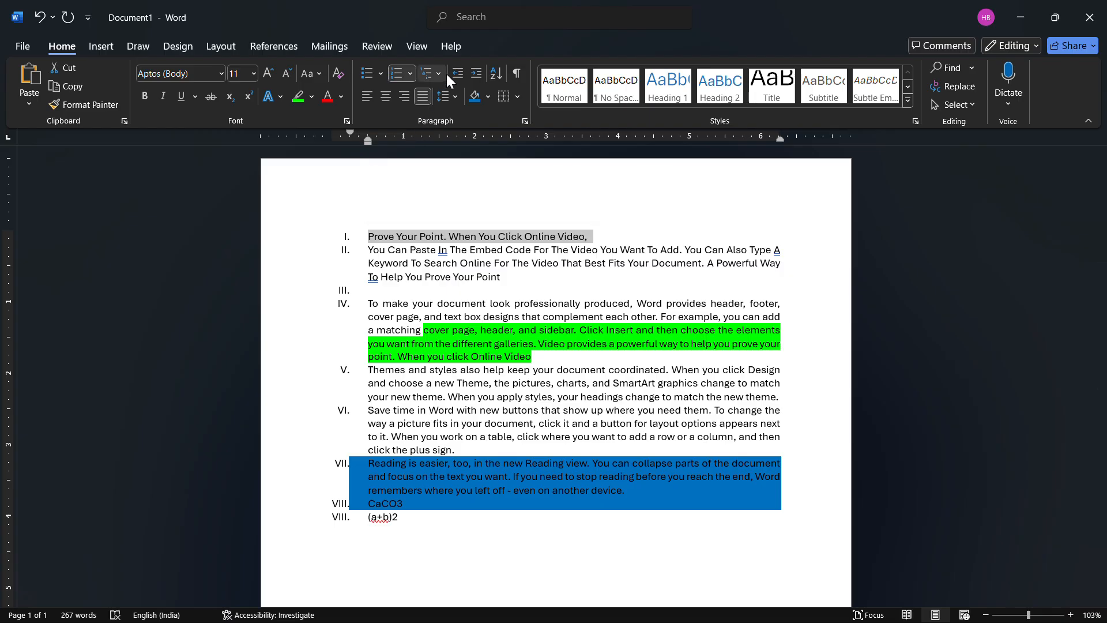
left_click(475, 73)
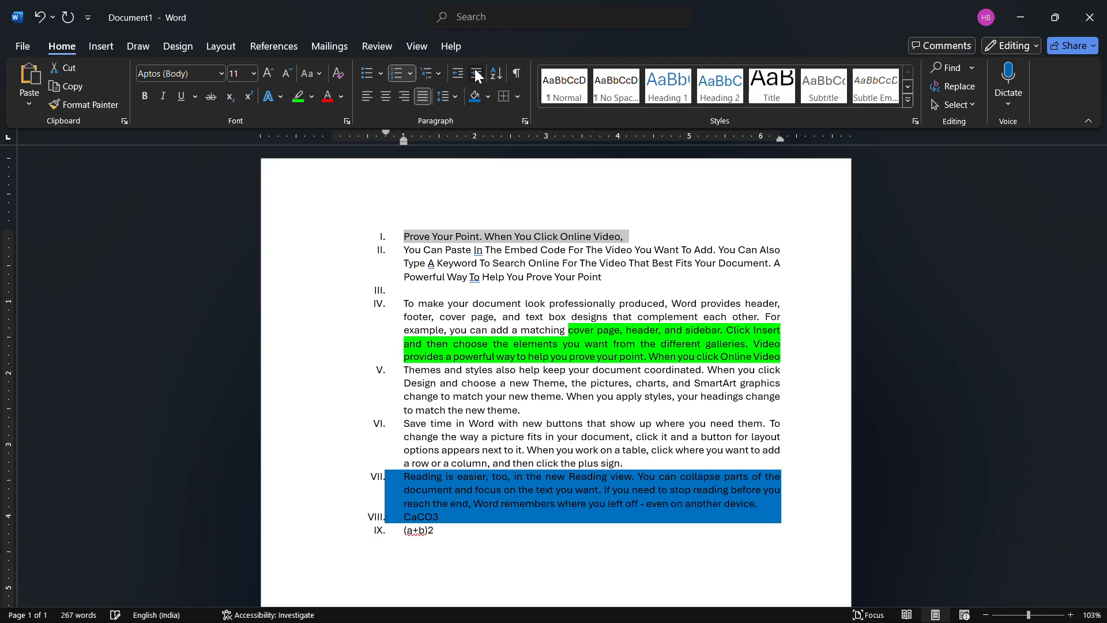
left_click(475, 73)
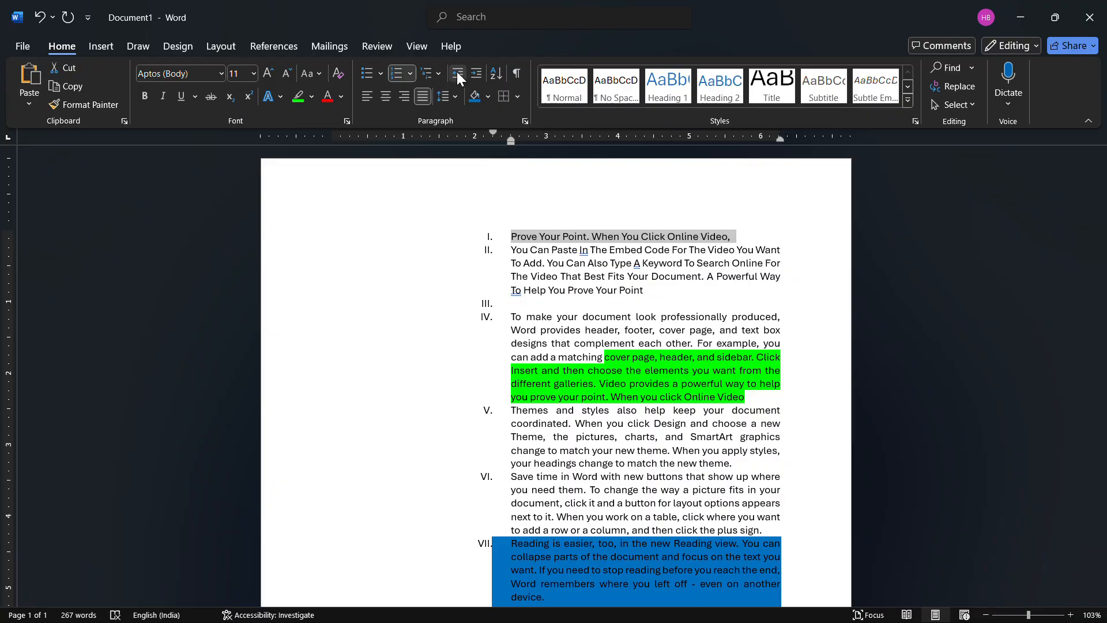
left_click(457, 71)
left_click(456, 71)
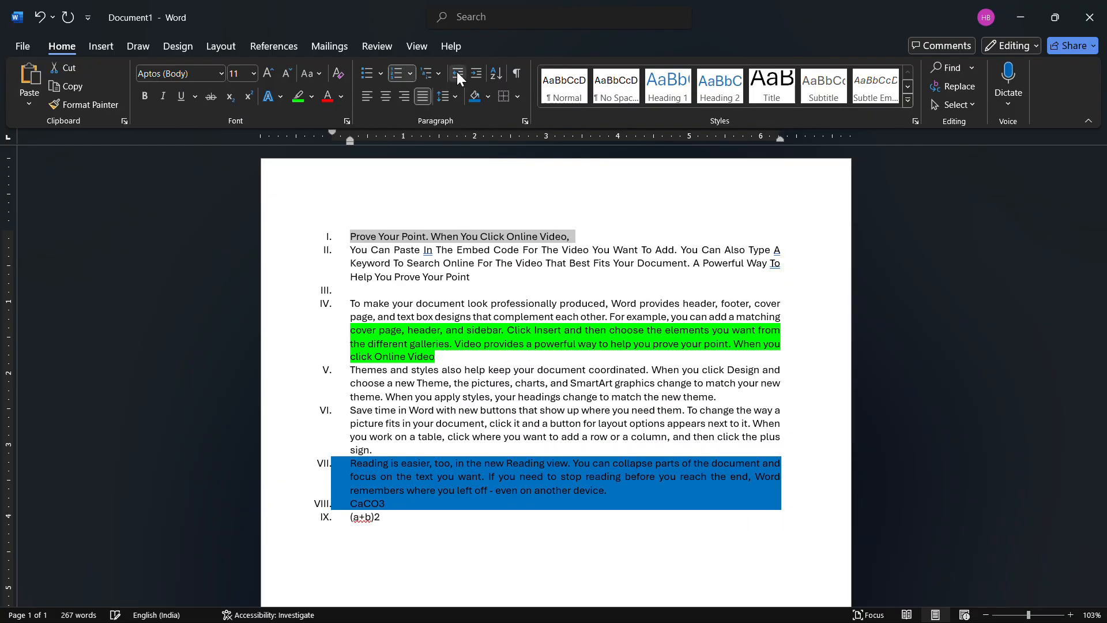
- Insert a blank line after the first list item and remove the numbering from that line
left_click(589, 233)
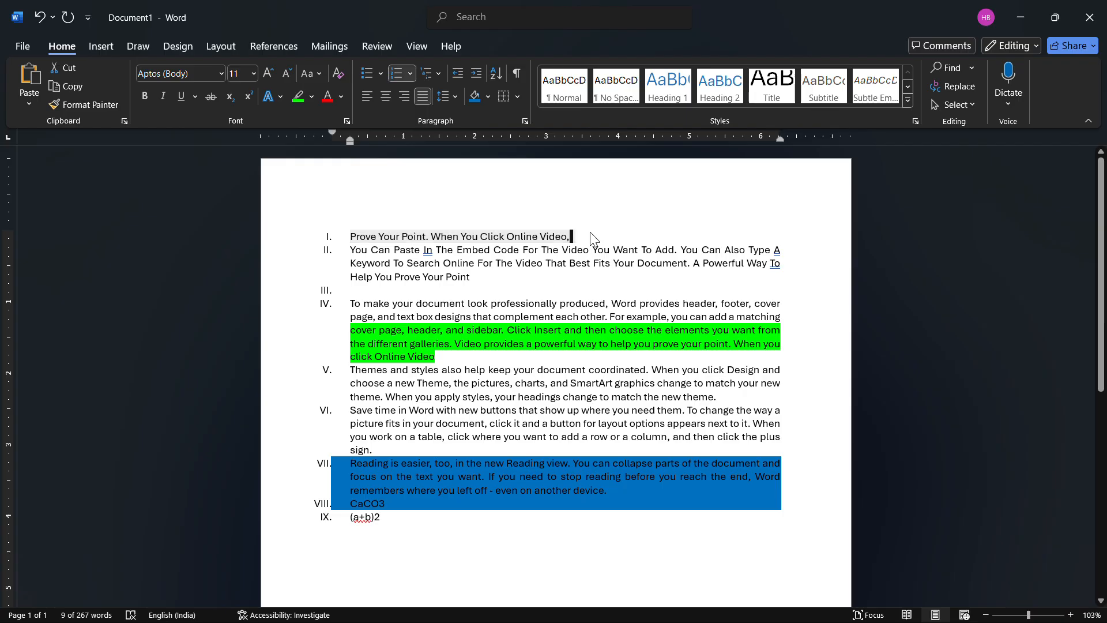
key("Return")
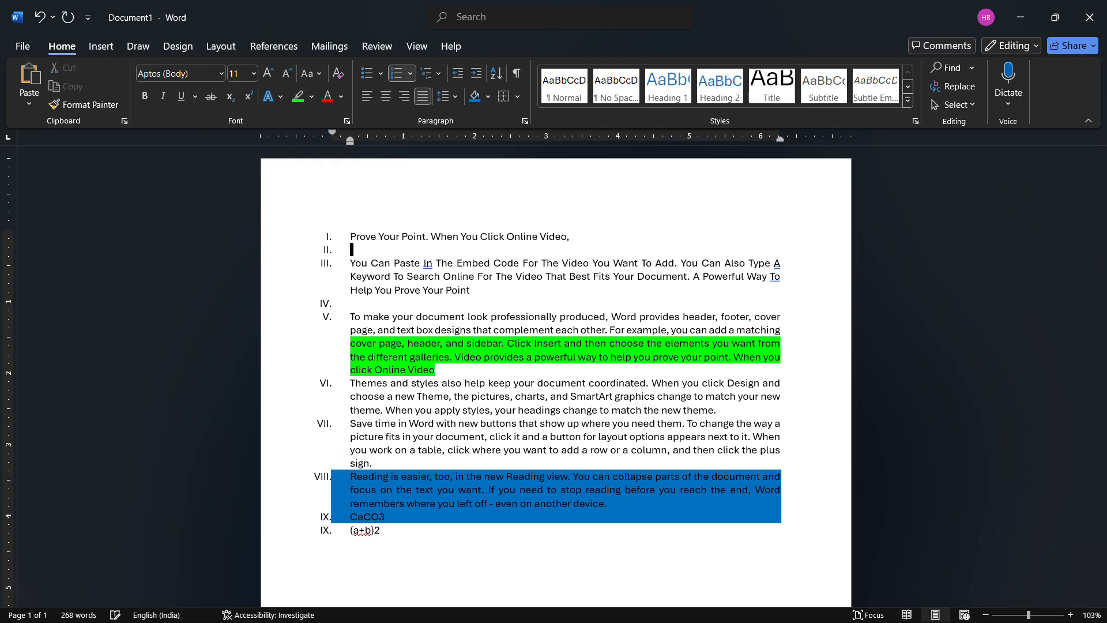
key("BackSpace")
key("BackSpace")
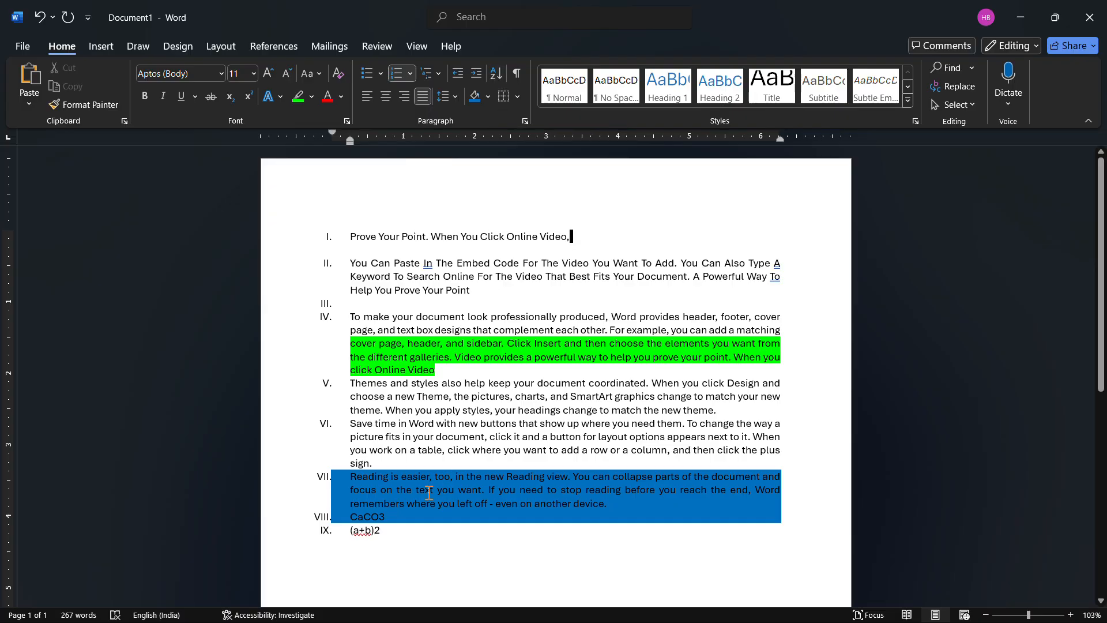
- Sort all paragraphs in the document by text in descending order
key("ctrl+a")
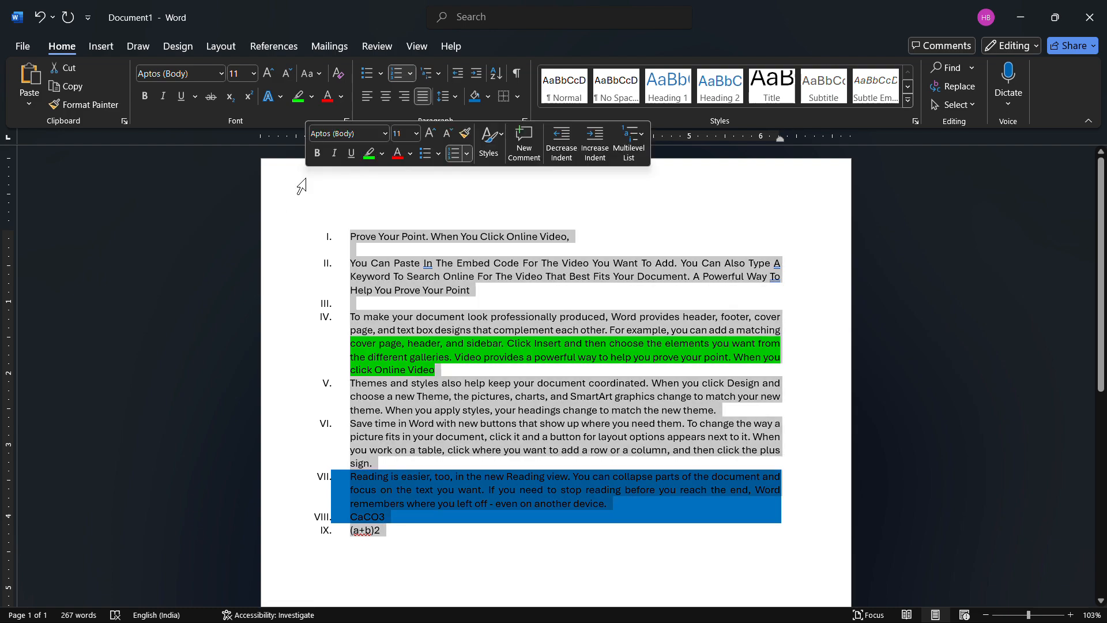
left_click(496, 72)
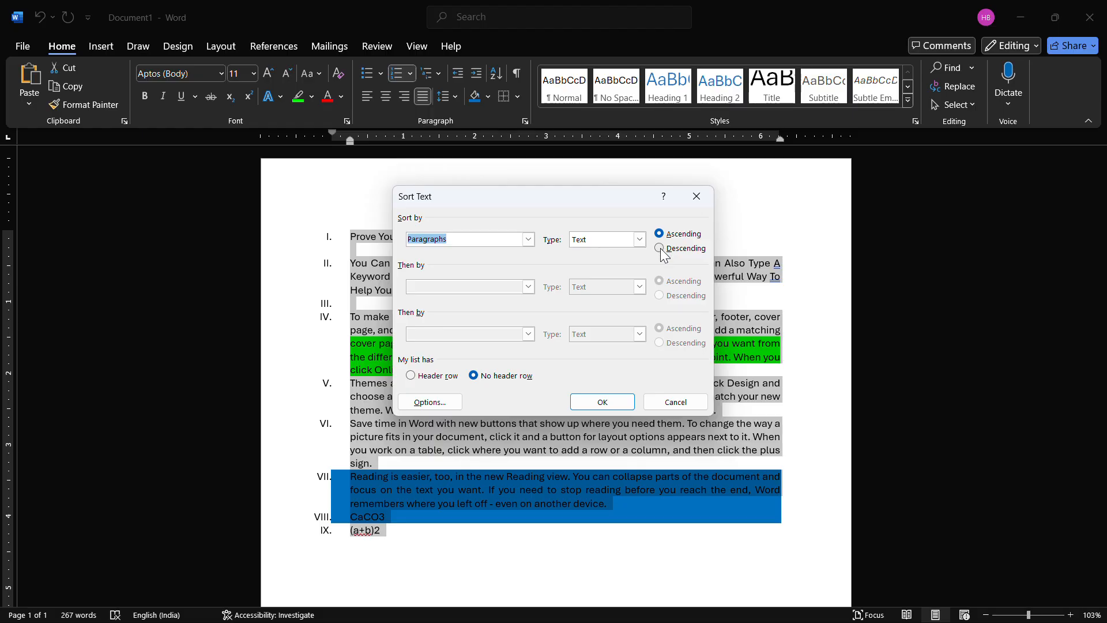
left_click(659, 248)
left_click(602, 402)
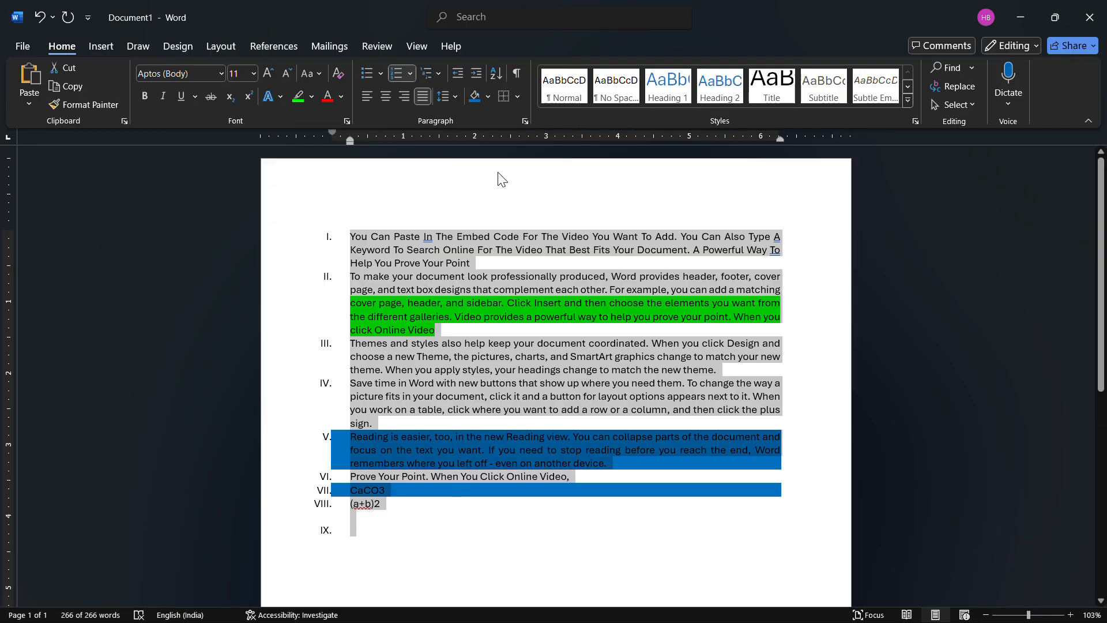
- Sort all paragraphs in the document by text in ascending order
left_click(494, 73)
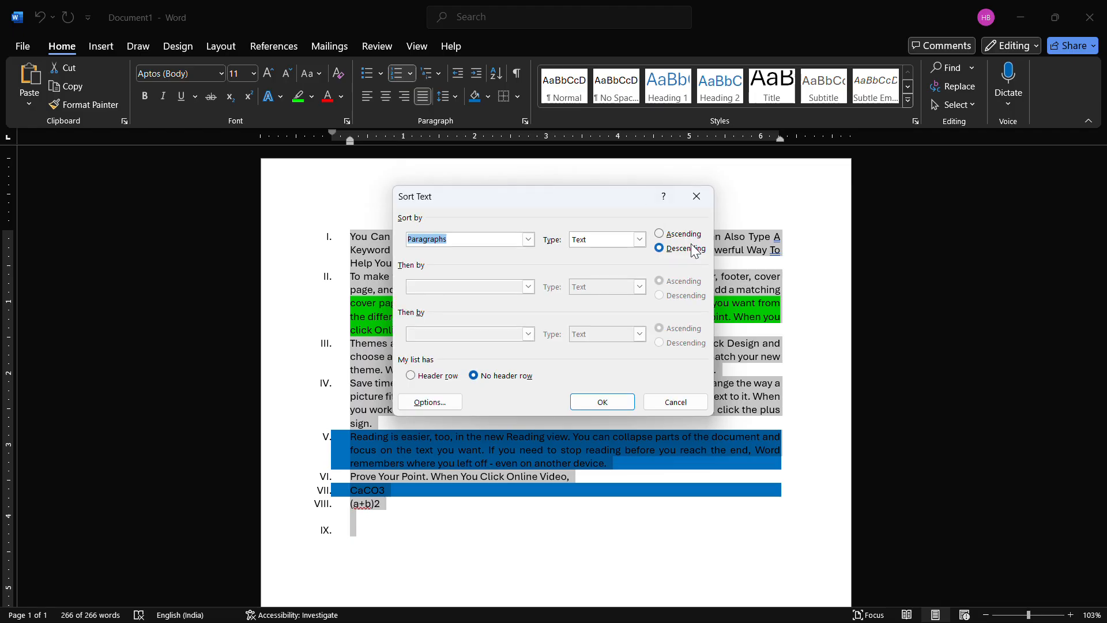
left_click(683, 236)
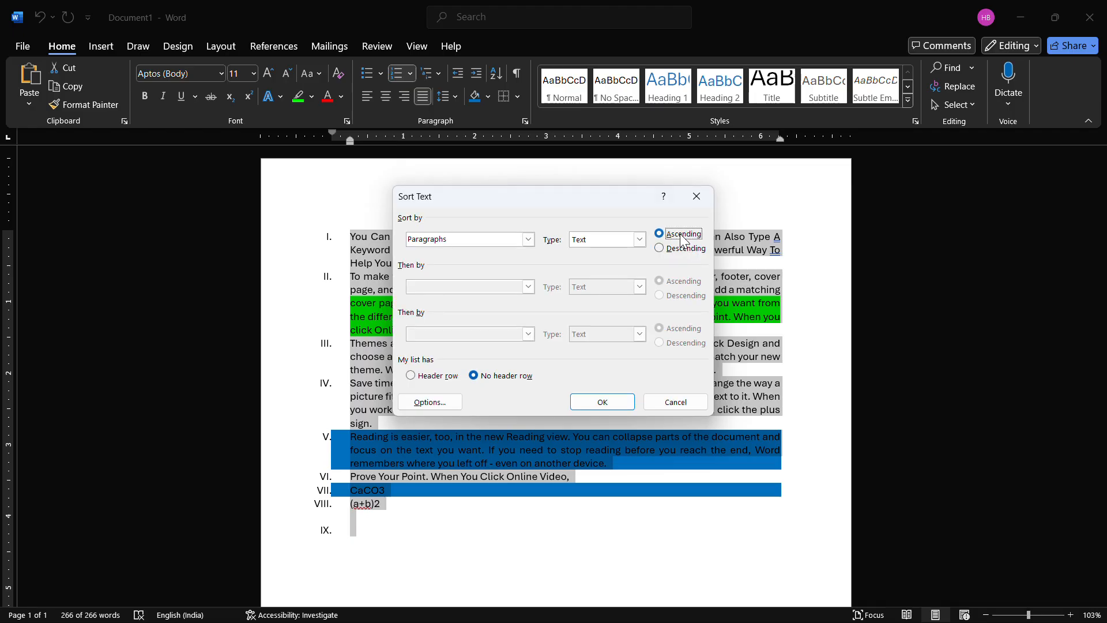
left_click(603, 401)
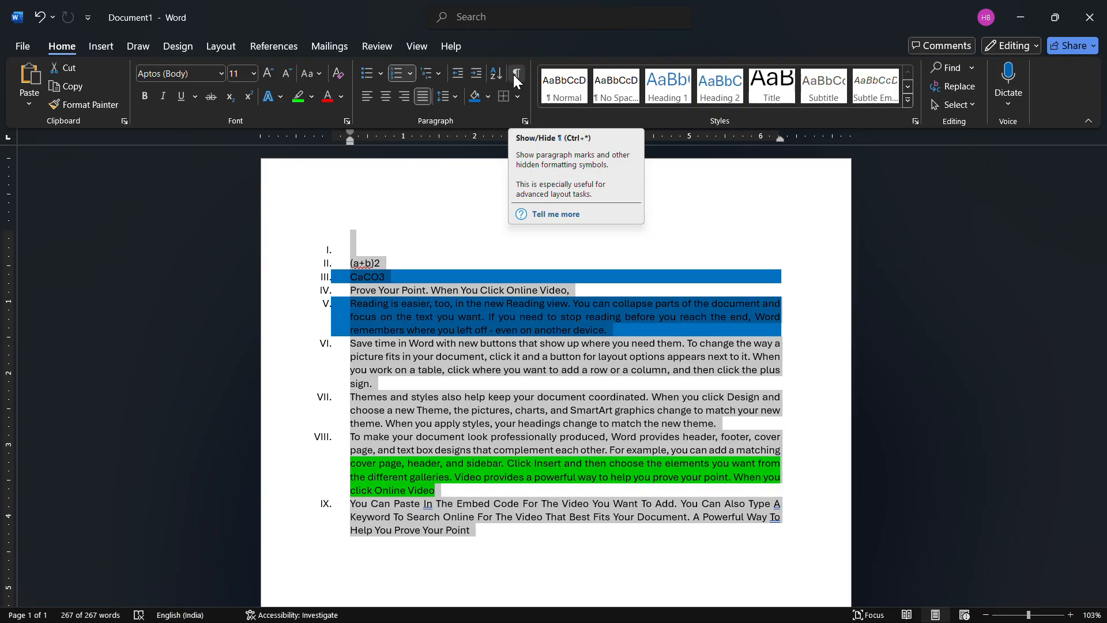
- Show the paragraph marks and other hidden formatting symbols, and hide them again
left_click(516, 75)
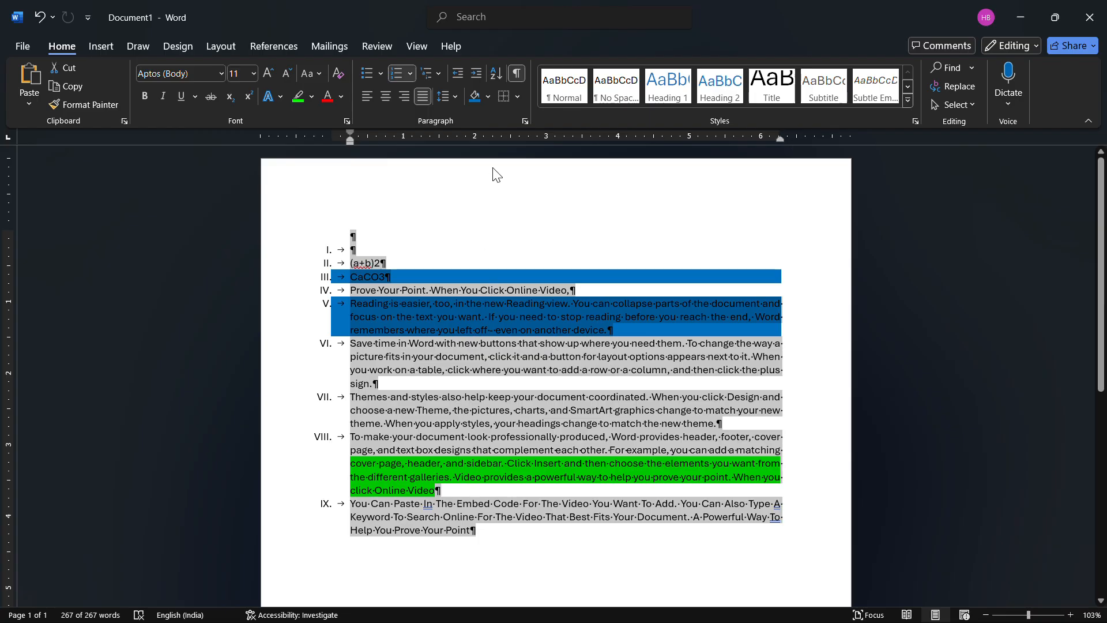
left_click(516, 75)
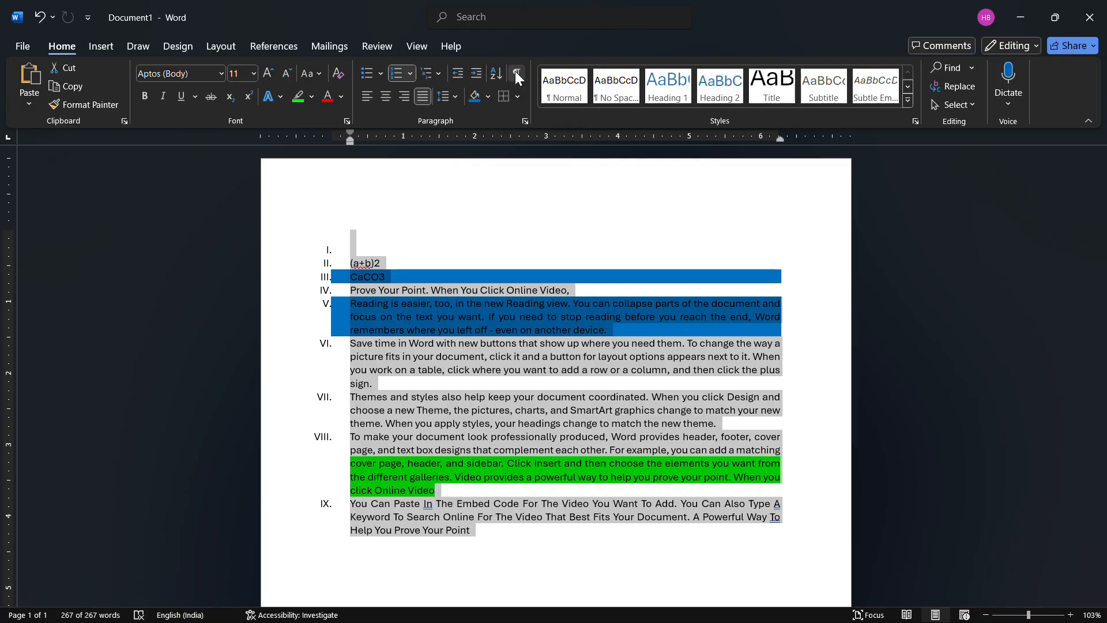
- Apply the Book Title style to the word "buttons" in the paragraph beginning "Save time in Word"
left_click(508, 341)
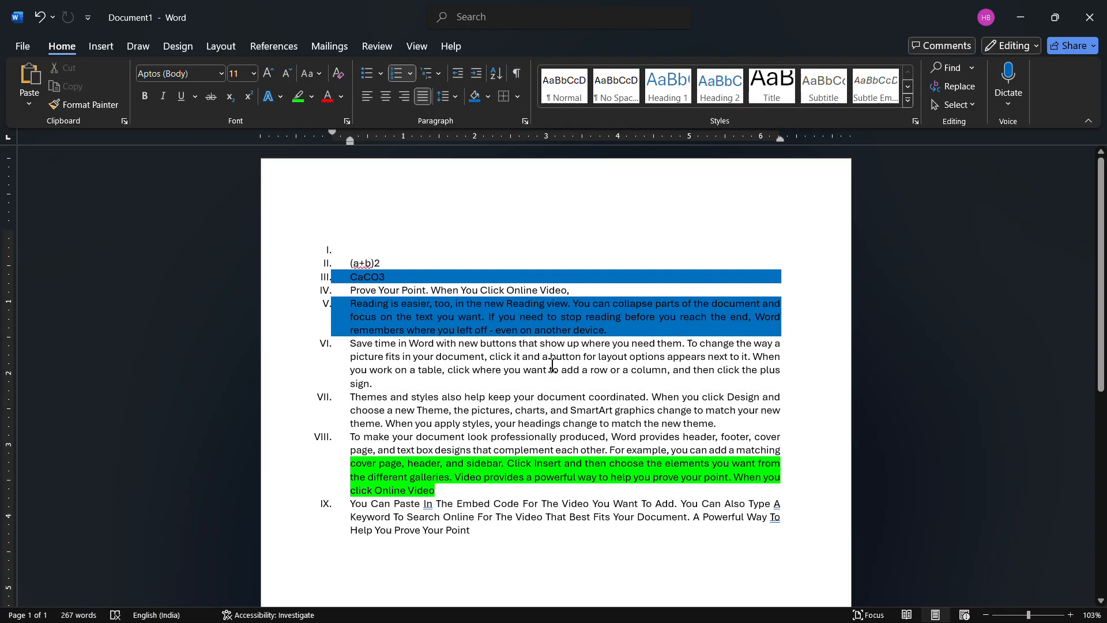
left_click(1070, 615)
left_click(1070, 615)
left_click(1070, 614)
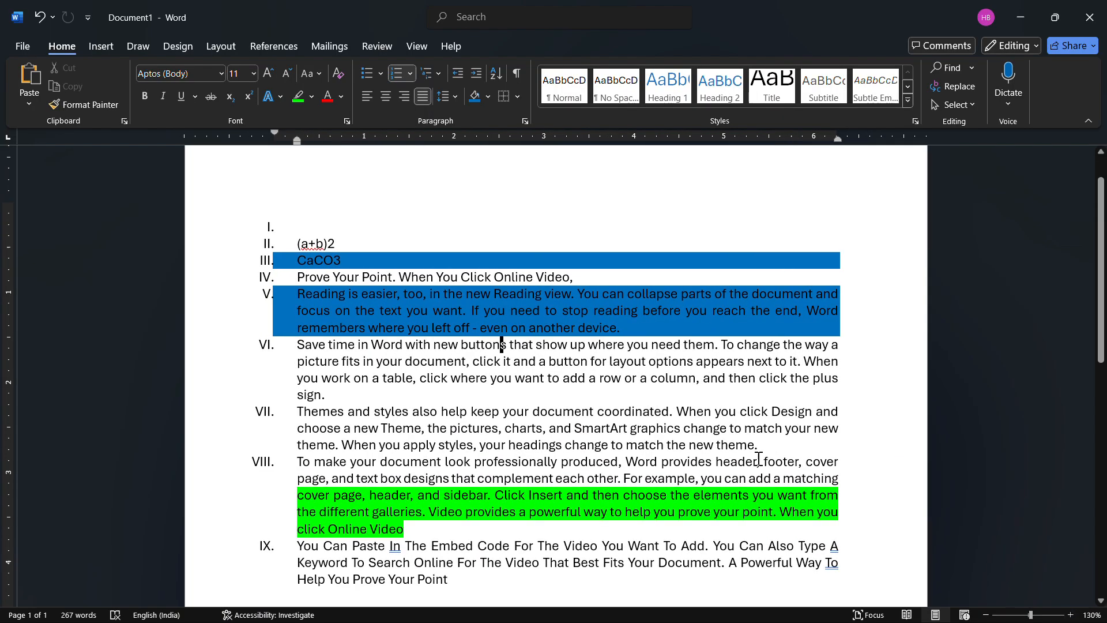
scroll(759, 459, "down", 1)
scroll(759, 458, "up", 1)
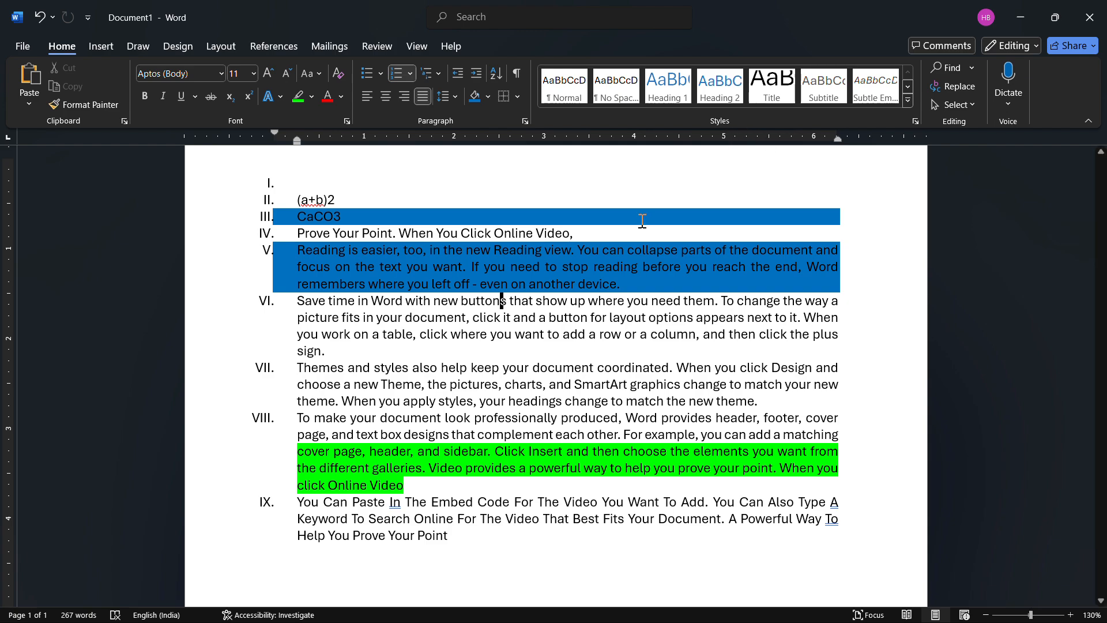
left_click(911, 99)
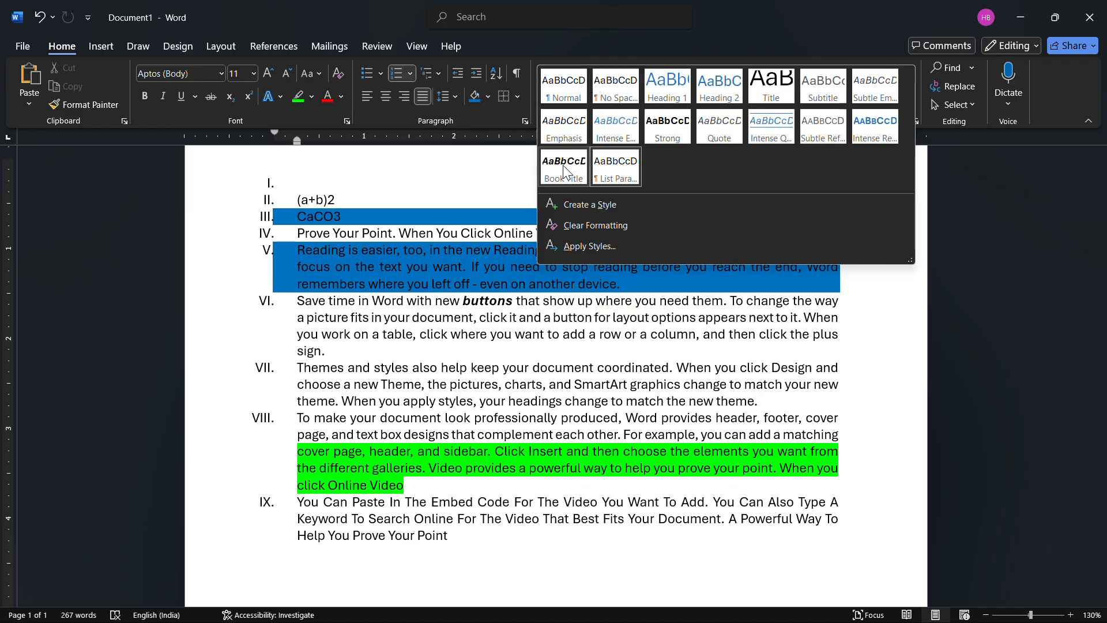
left_click(566, 171)
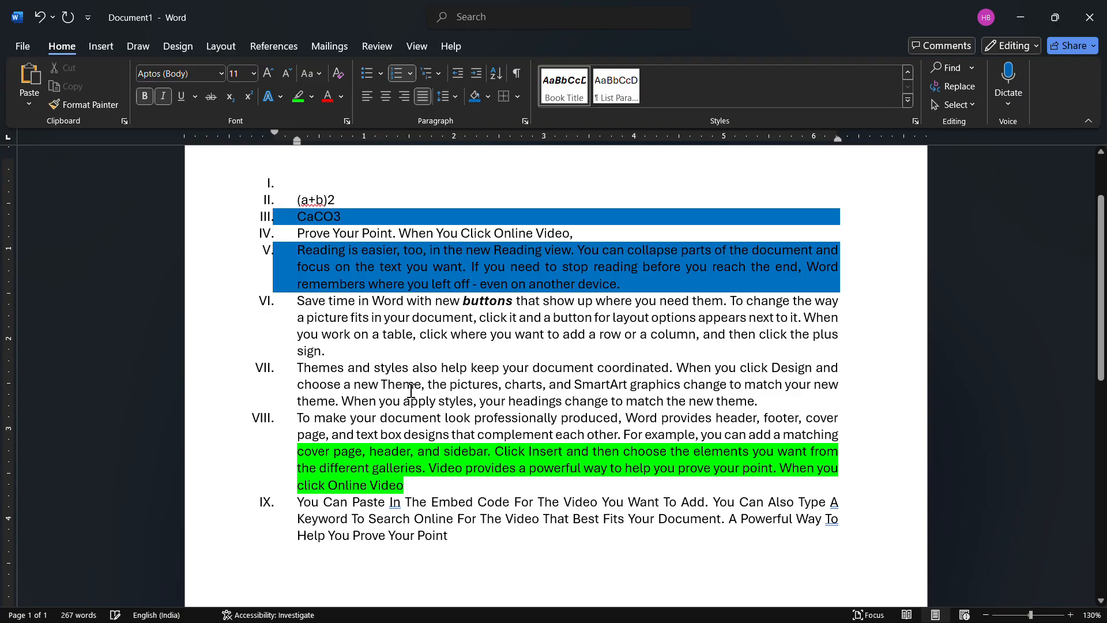
- Apply the Book Title style to all text in the document
key("ctrl+a")
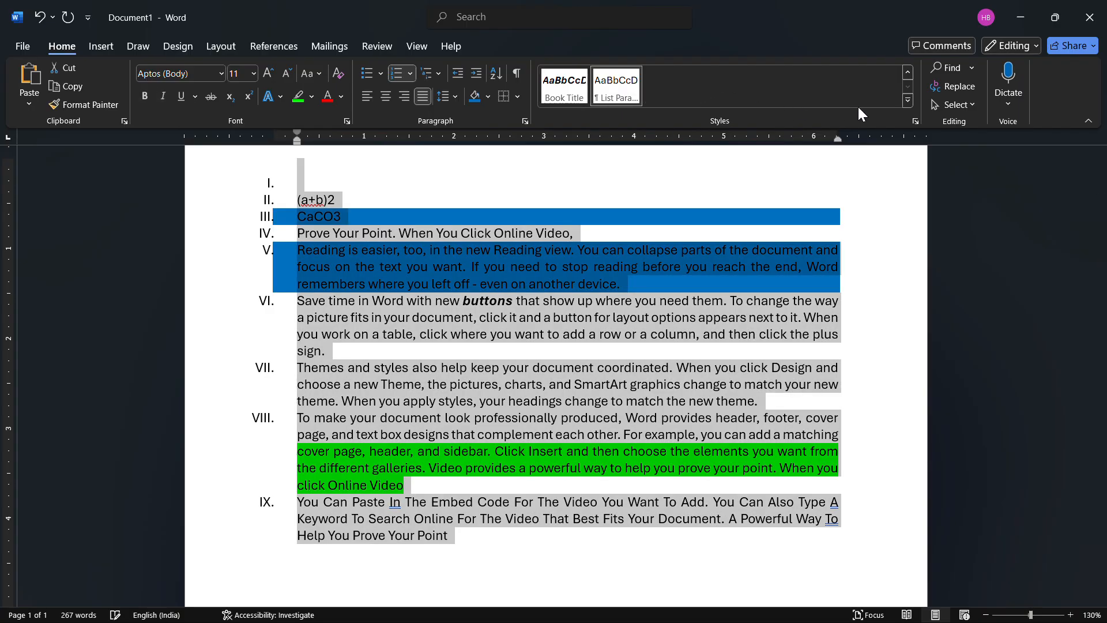
left_click(908, 101)
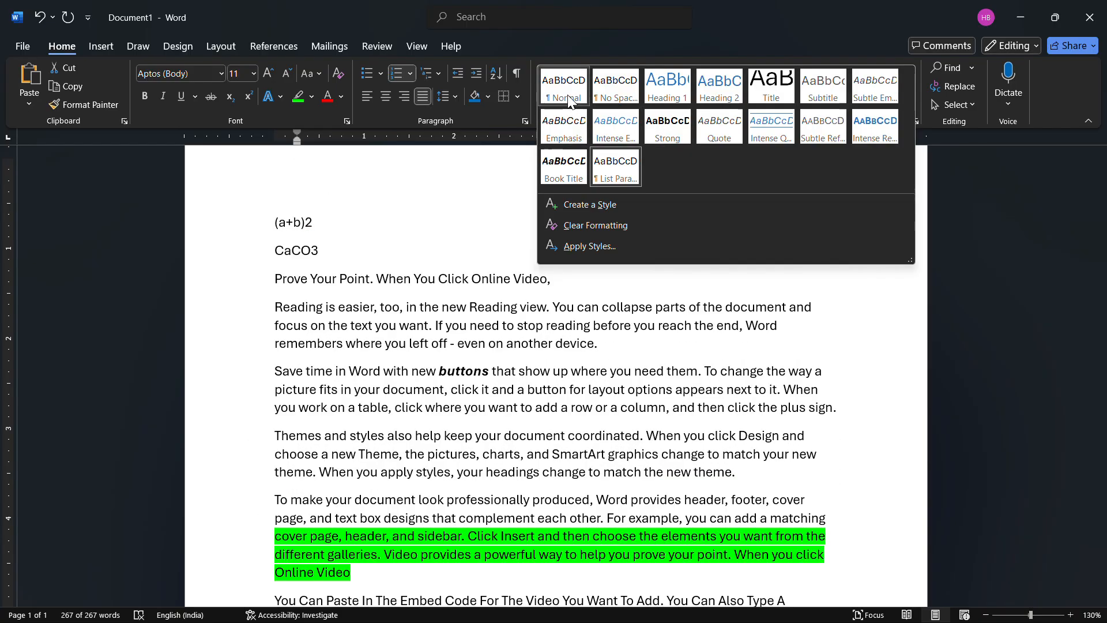
left_click(565, 171)
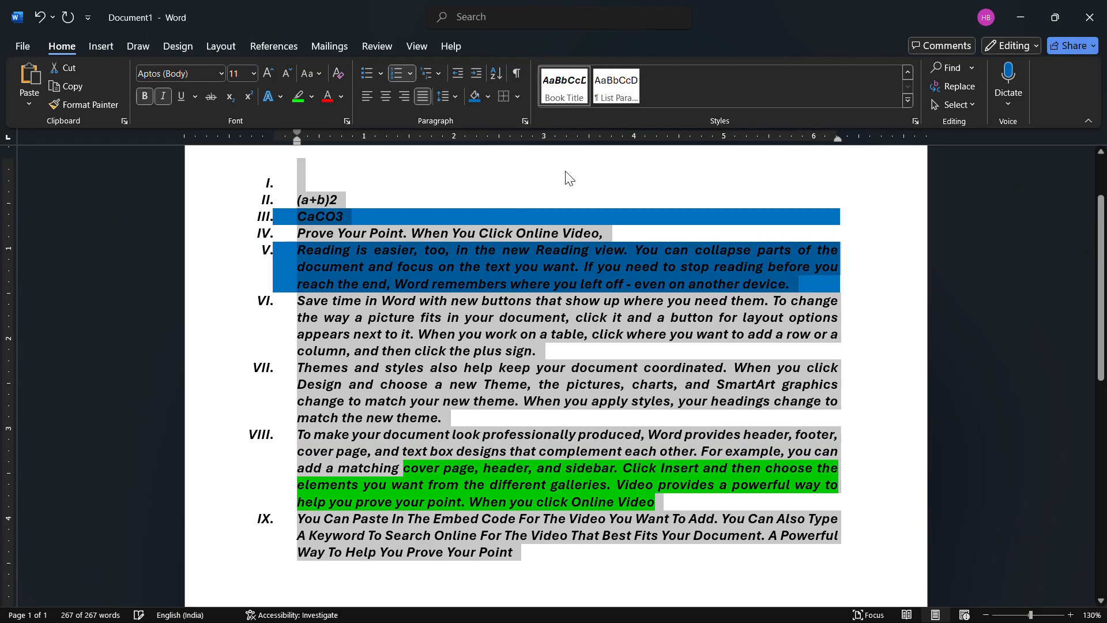
- Examine the full settings for creating a new style from the current formatting, and close them without creating a style
left_click(907, 102)
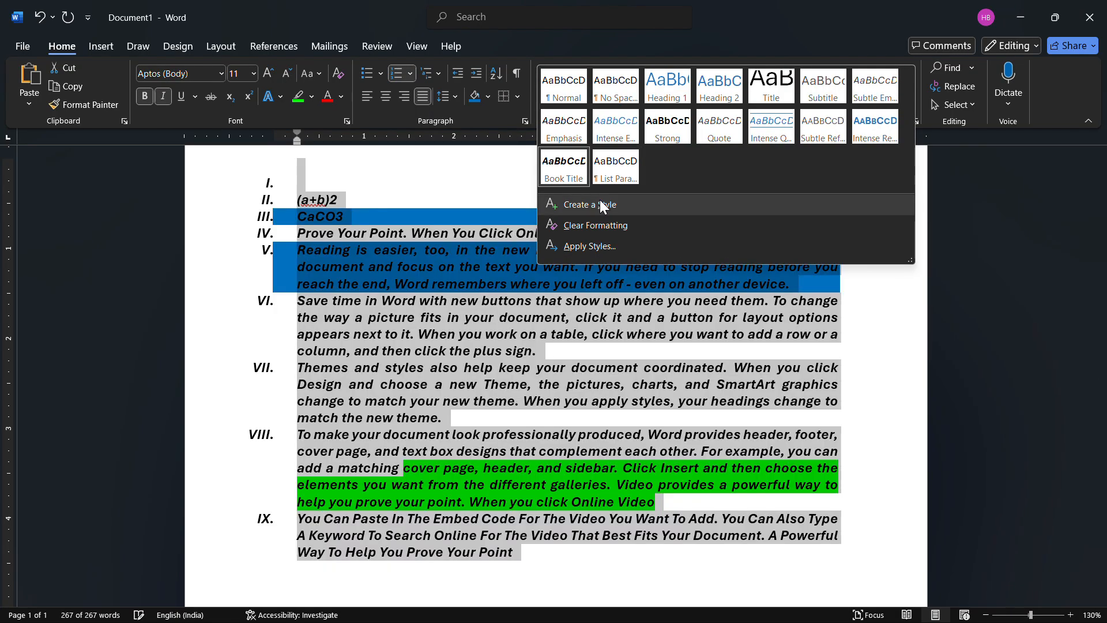
left_click(599, 200)
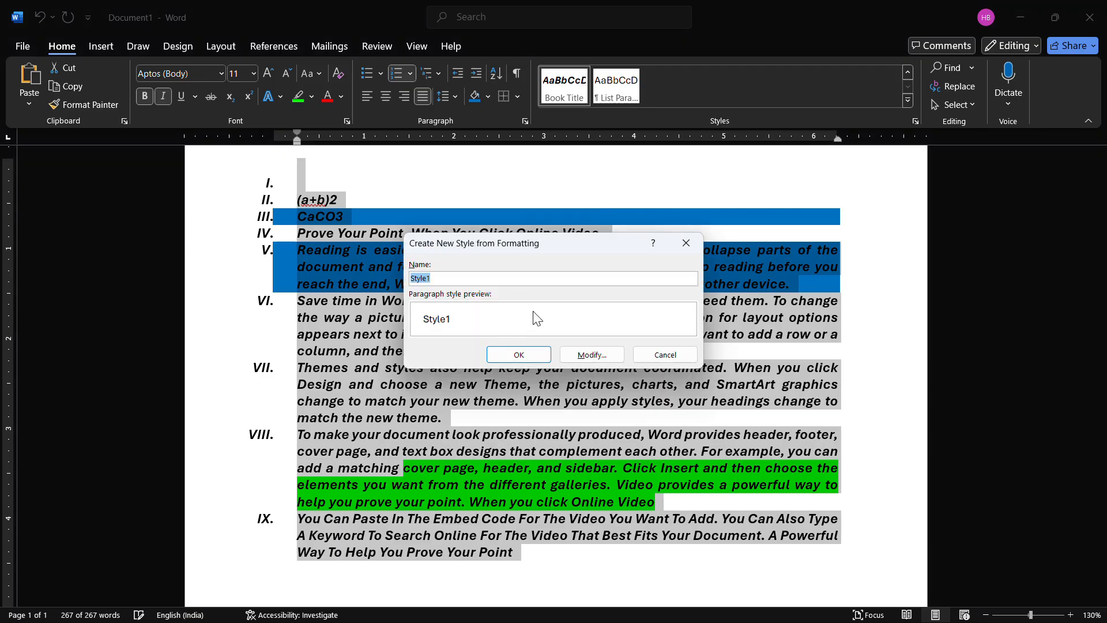
left_click(580, 356)
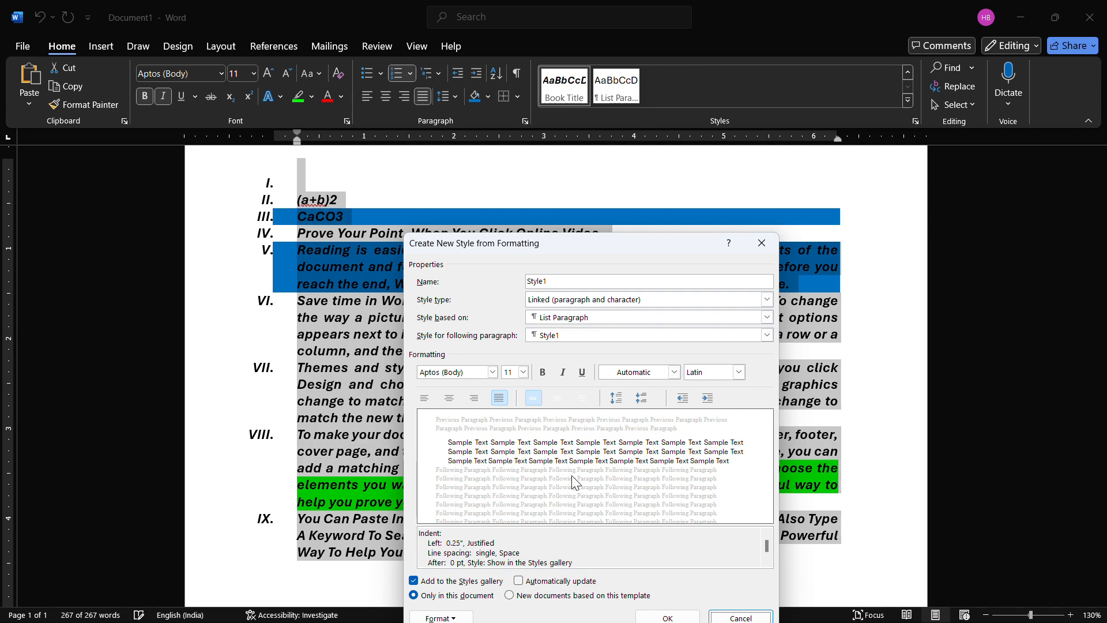
left_click(760, 254)
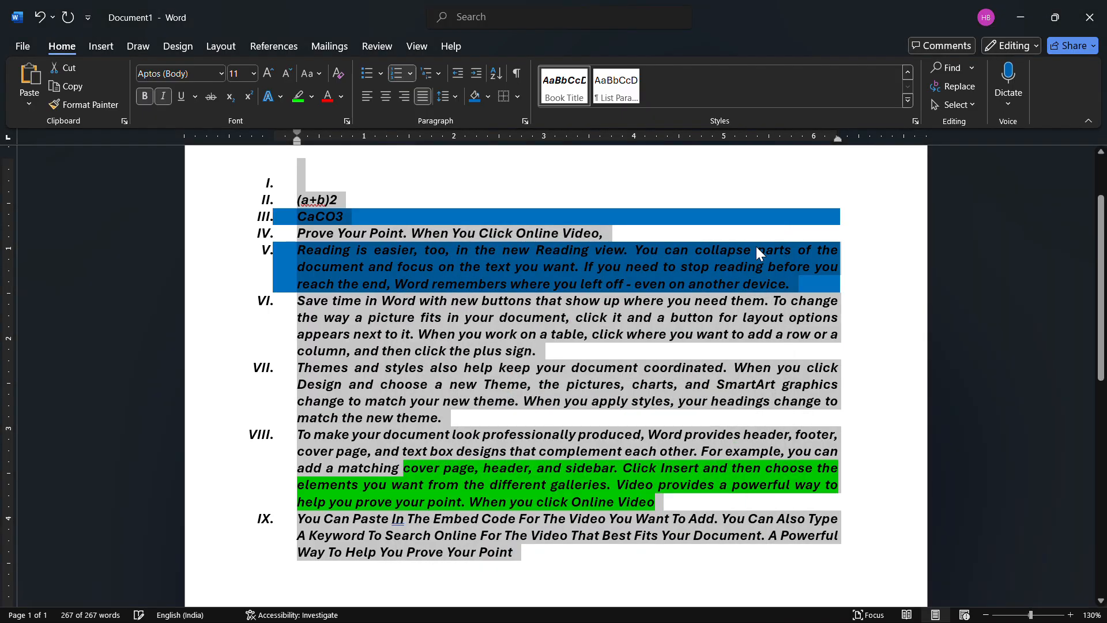
left_click(642, 337)
scroll(576, 374, "down", 3)
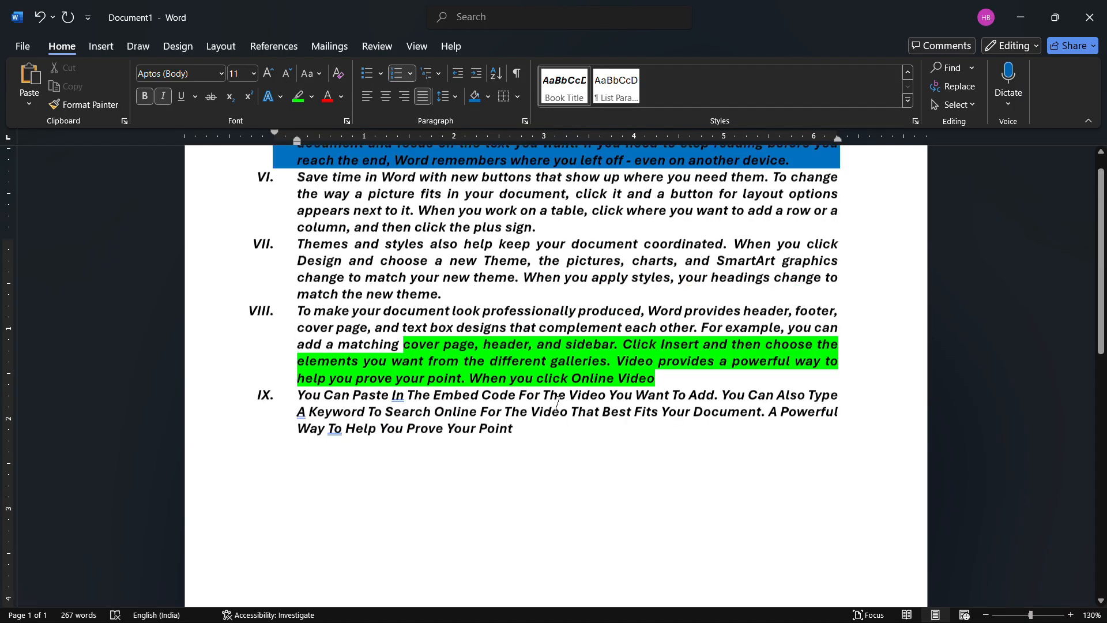
scroll(634, 425, "up", 5)
scroll(606, 346, "down", 4)
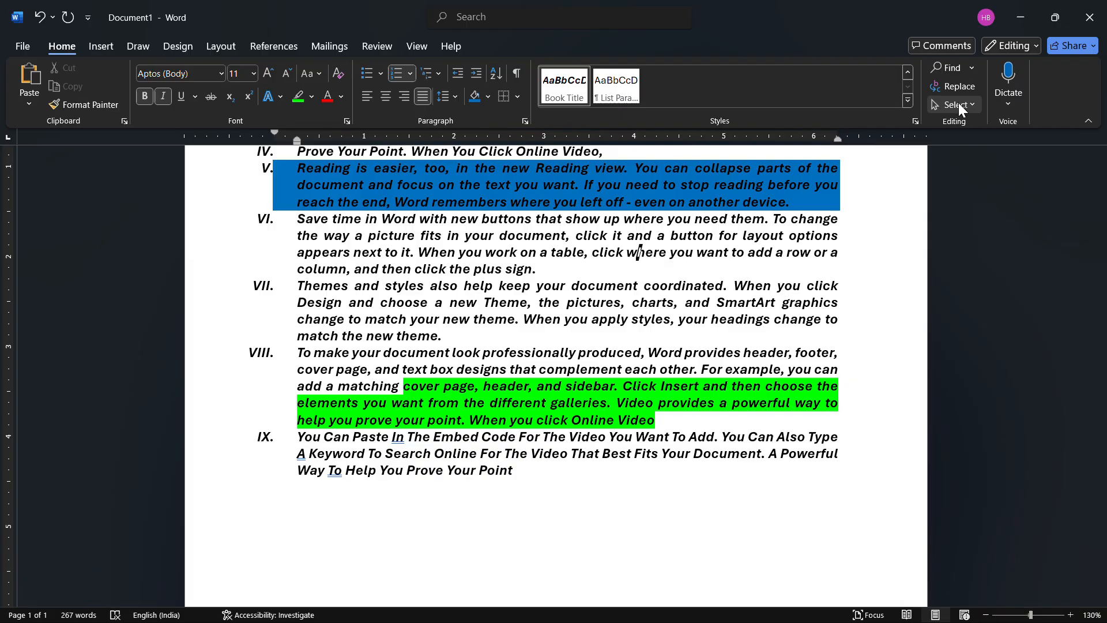
scroll(749, 271, "up", 3)
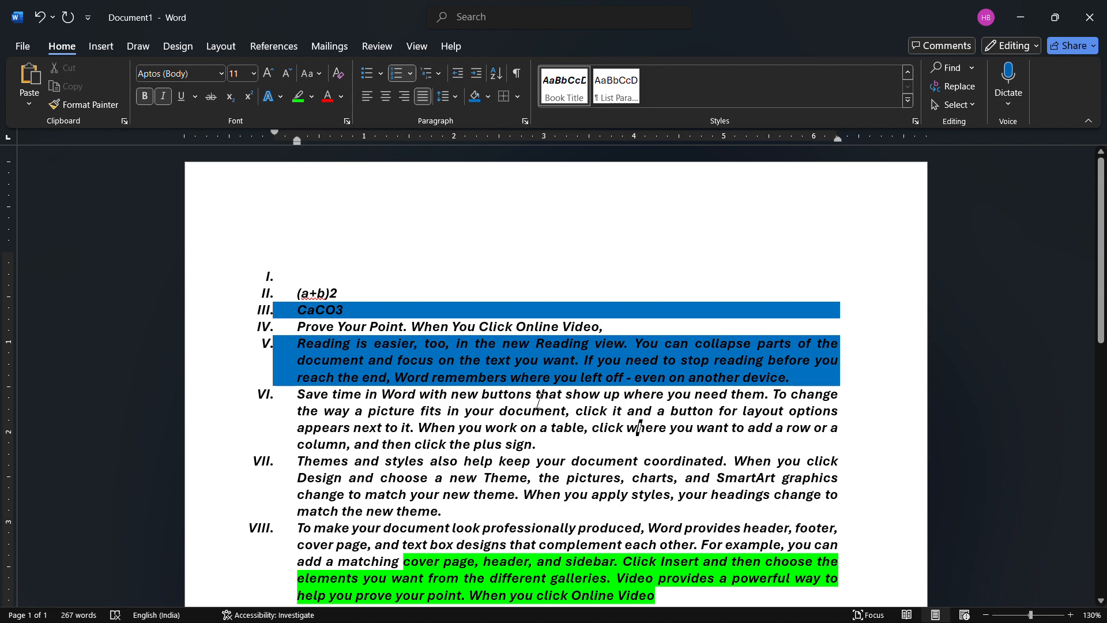
- Search the document for "you", look over the matches, and close the search
left_click(944, 64)
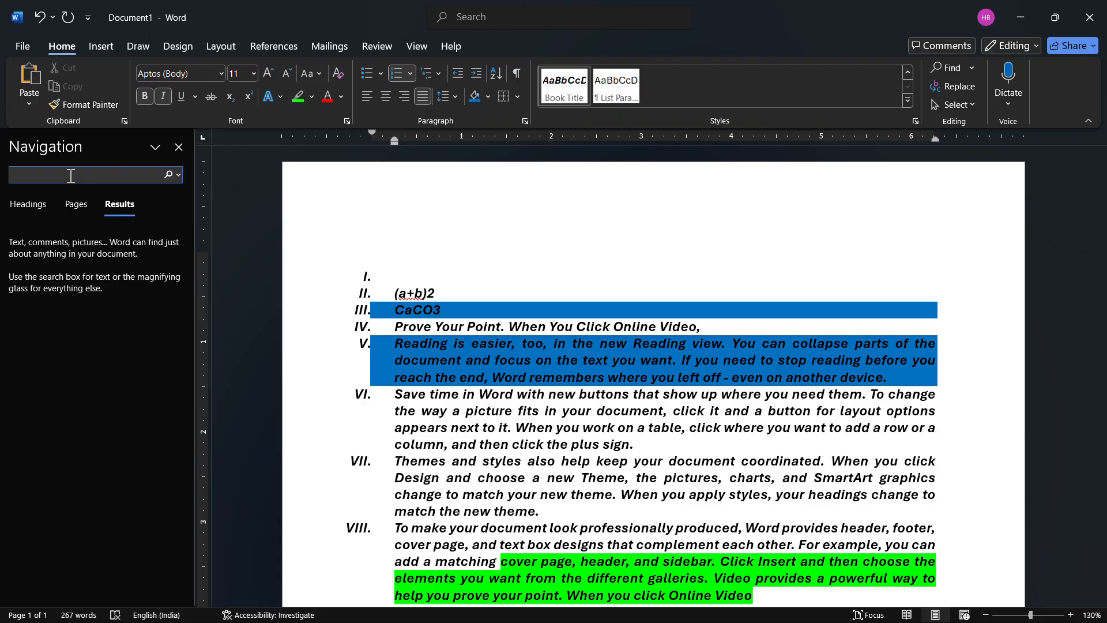
type("you")
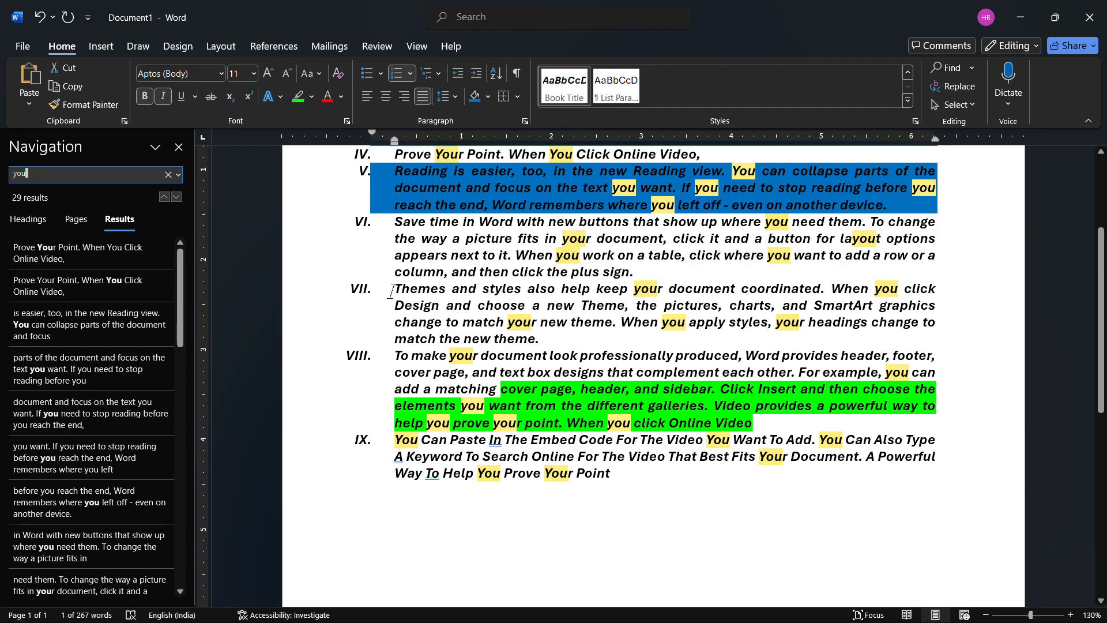
left_click(178, 147)
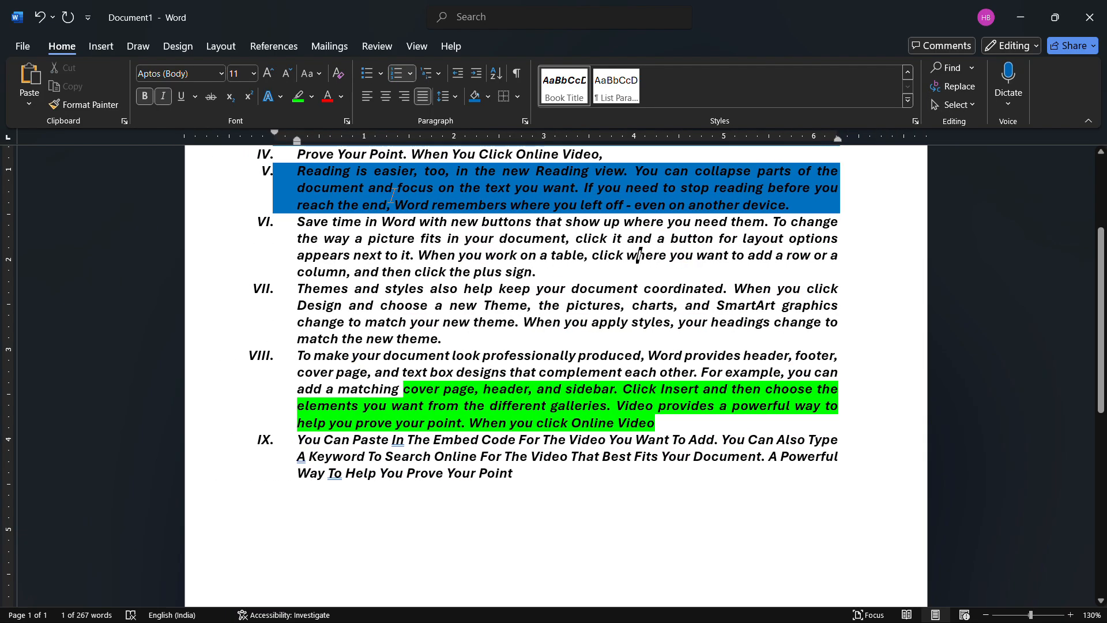
scroll(637, 251, "up", 3)
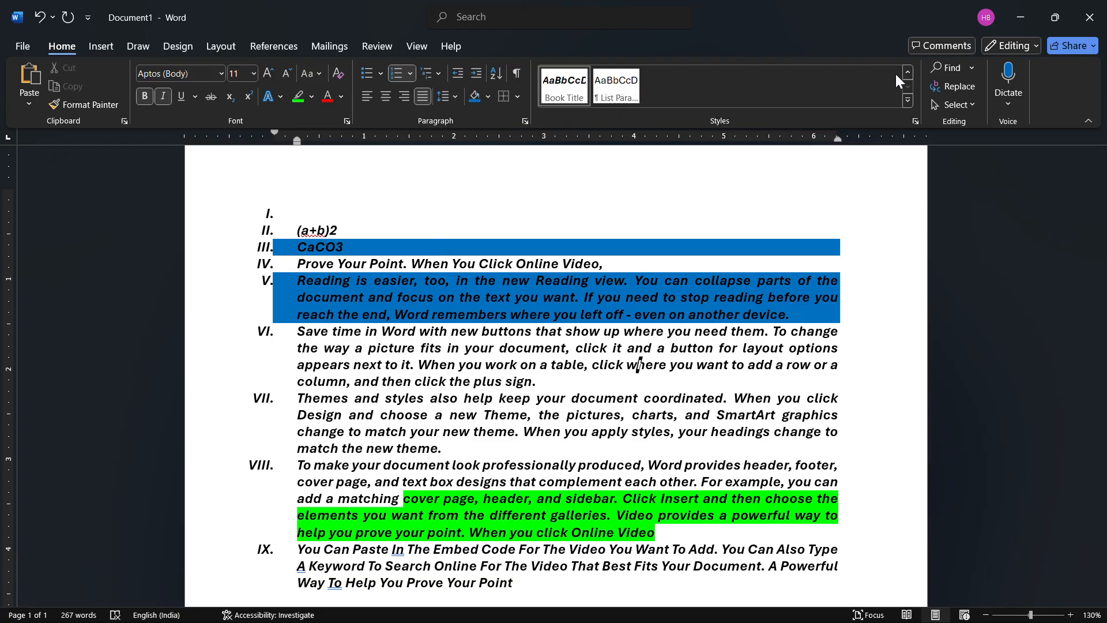
- Replace every occurrence of "you" in the document with "they"
left_click(942, 84)
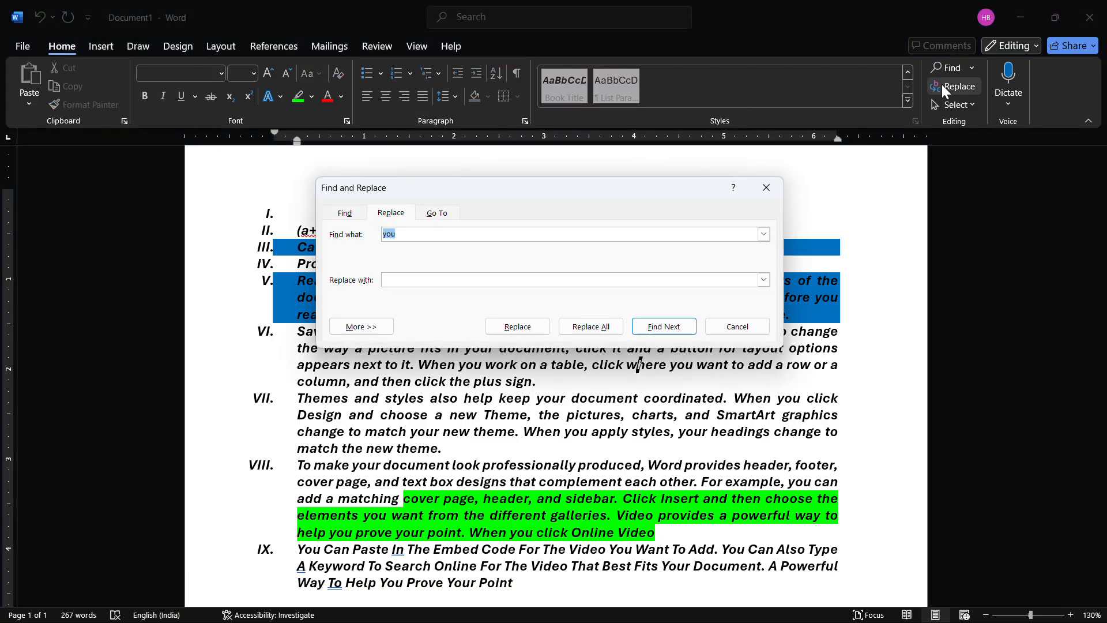
left_click(411, 235)
left_click(424, 282)
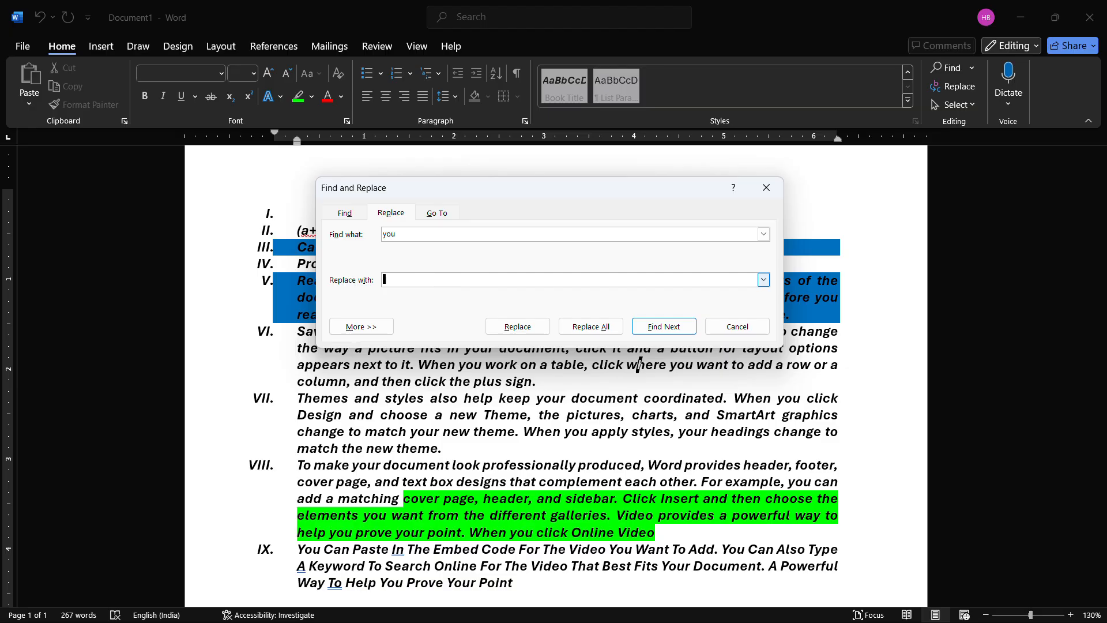
type("they")
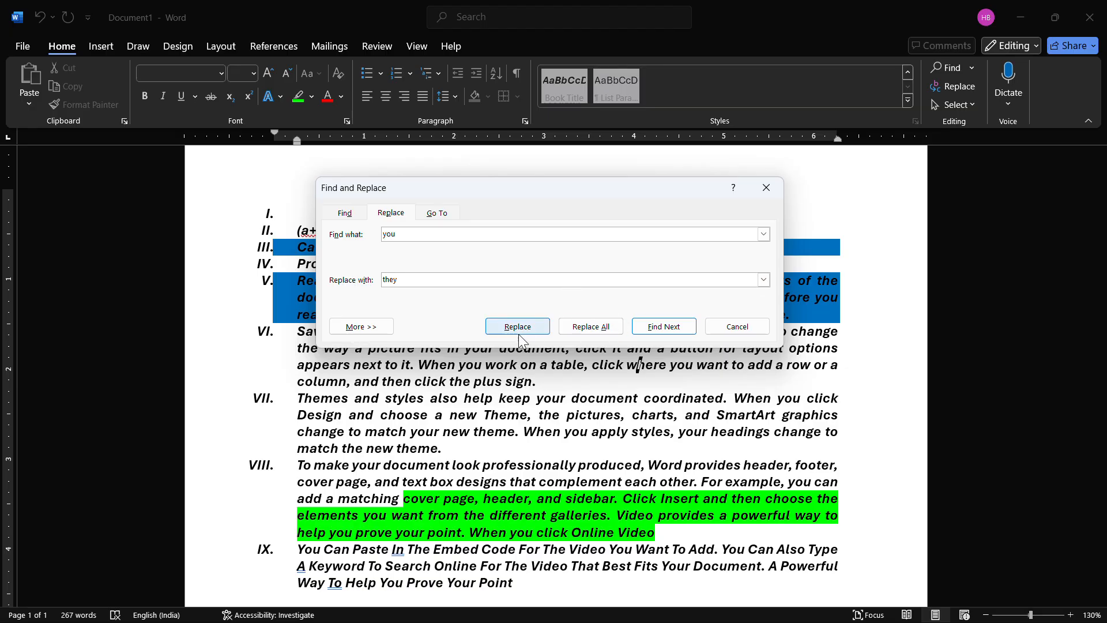
left_click(587, 327)
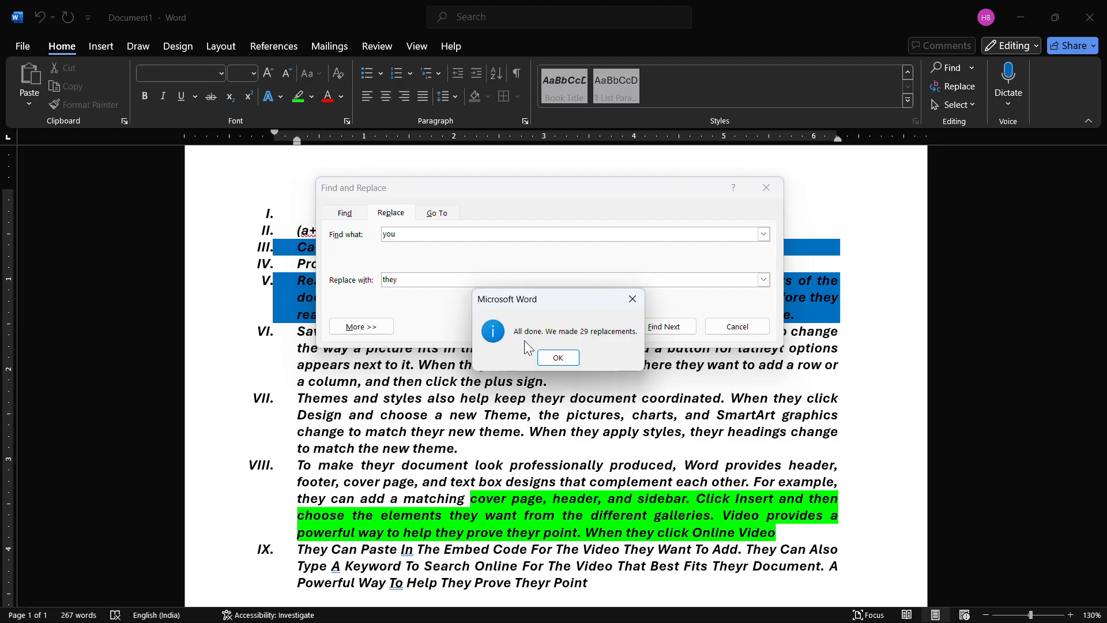
left_click(558, 358)
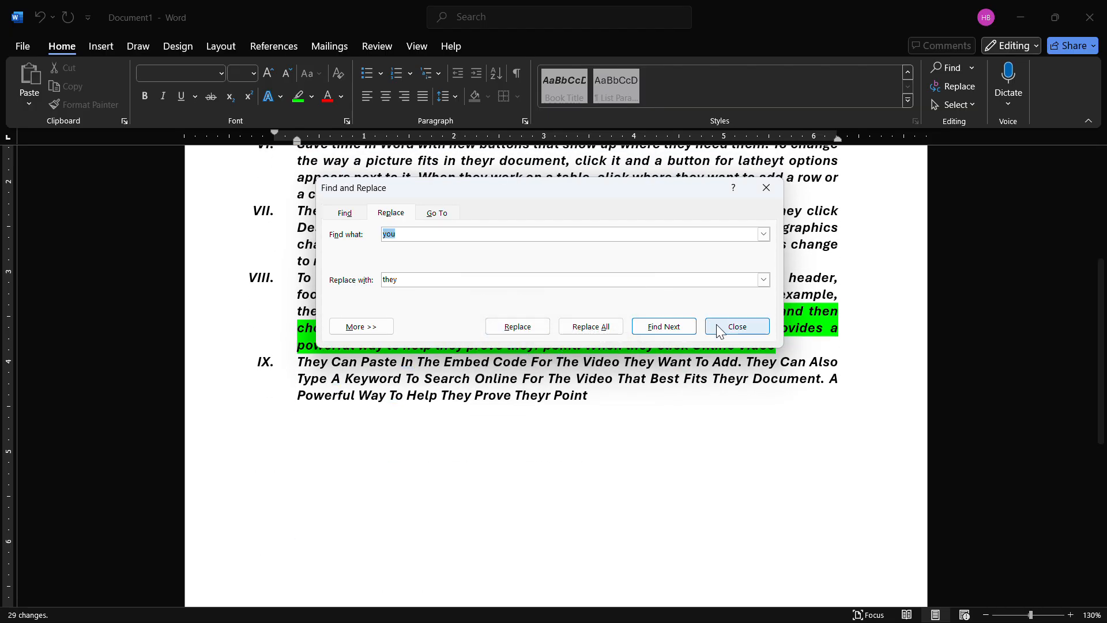
left_click(738, 326)
scroll(655, 377, "down", 2)
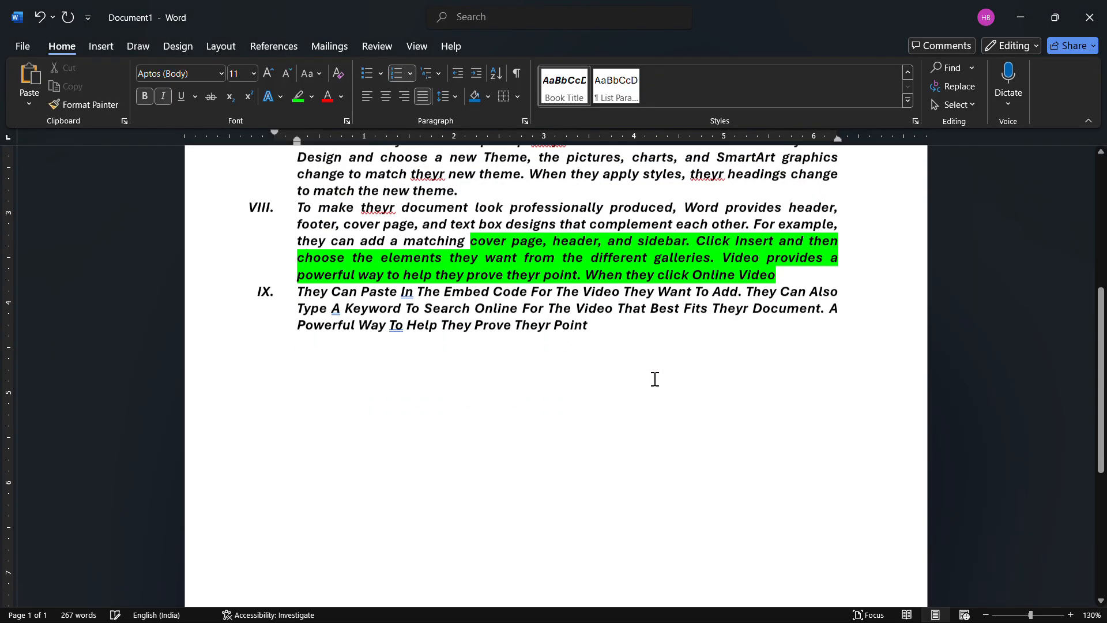
scroll(653, 378, "up", 3)
scroll(655, 377, "up", 3)
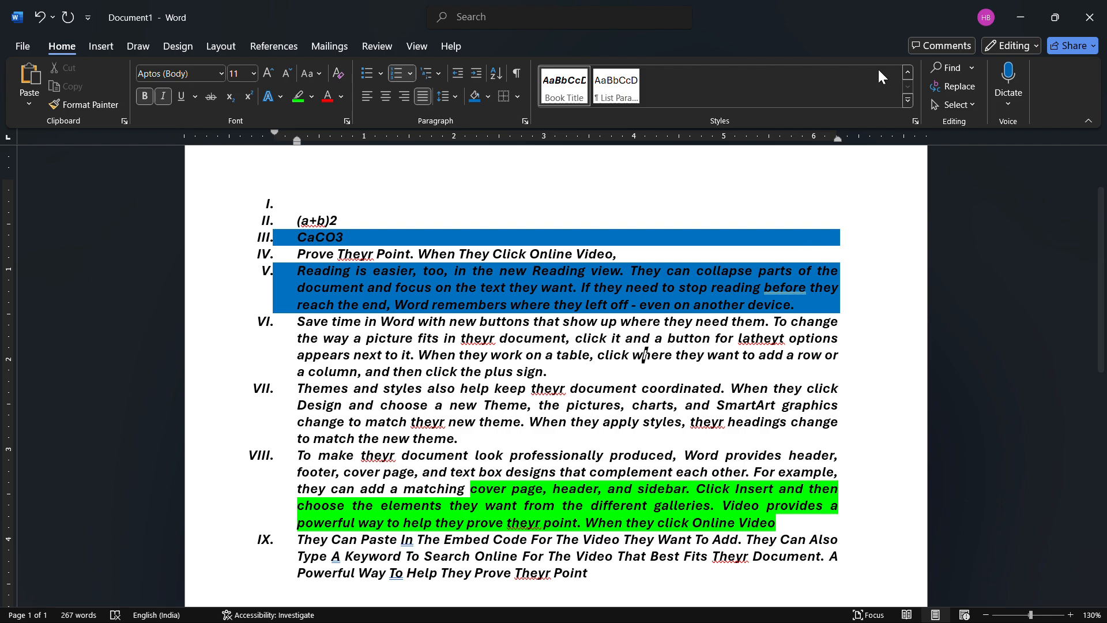
- Search the document for "you" again to check for leftover occurrences, and close the search
left_click(932, 66)
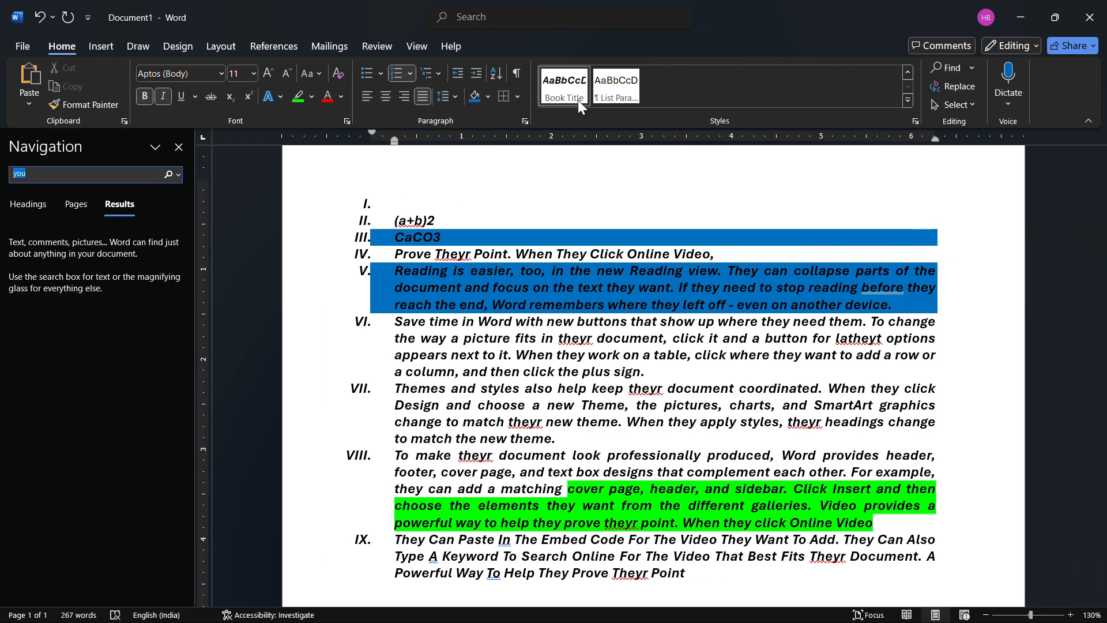
left_click(119, 172)
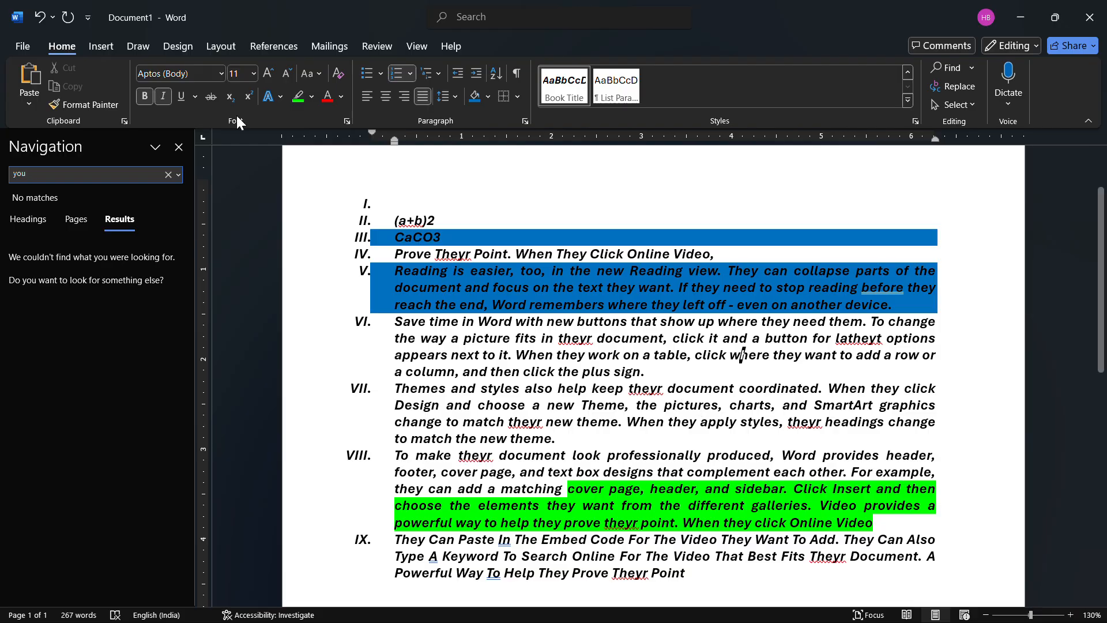
left_click(179, 148)
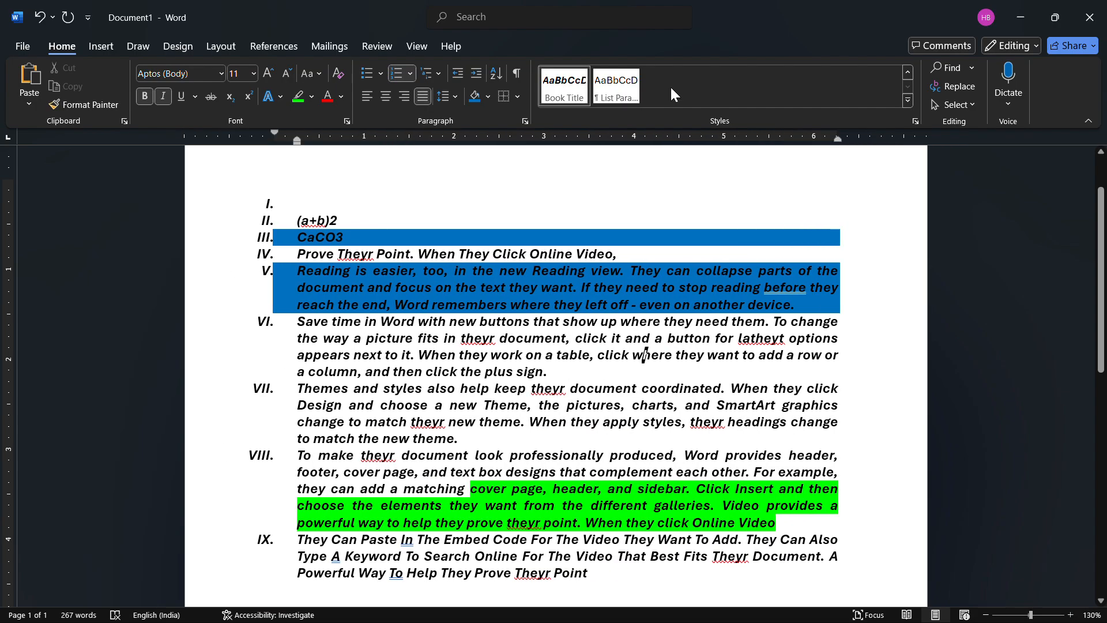
- Select all text in the document, clear the selection, and select everything again
left_click(971, 106)
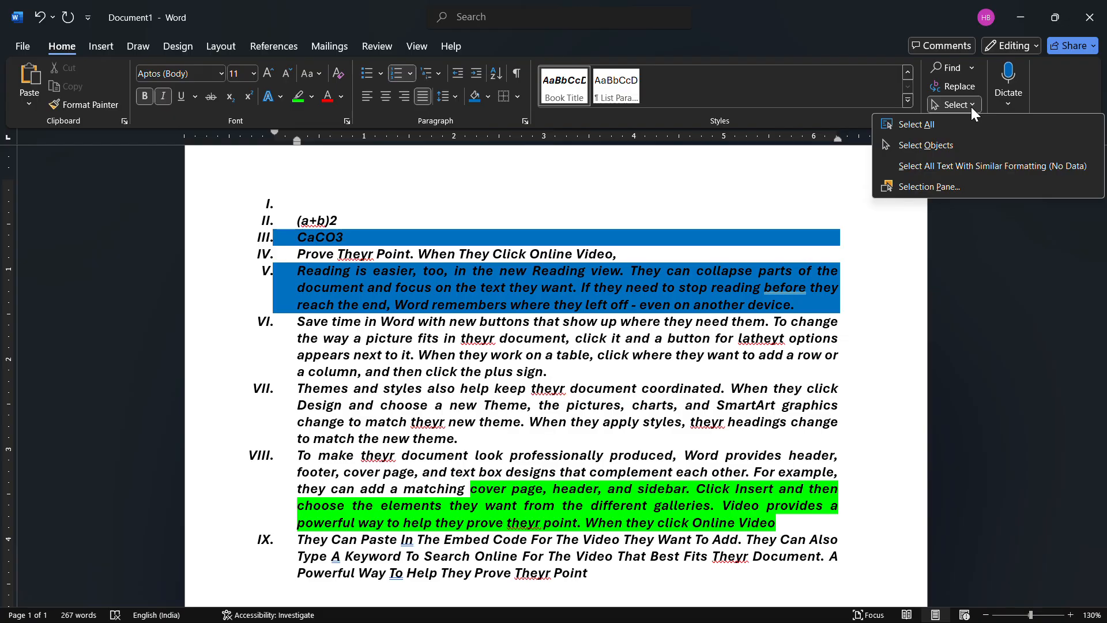
left_click(644, 356)
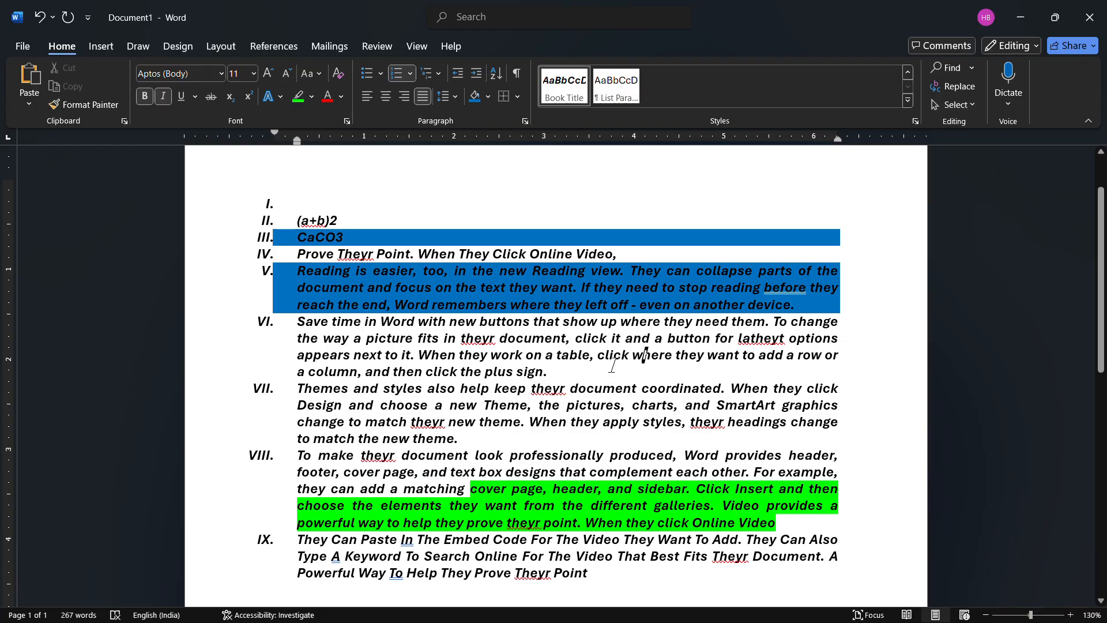
key("ctrl+a")
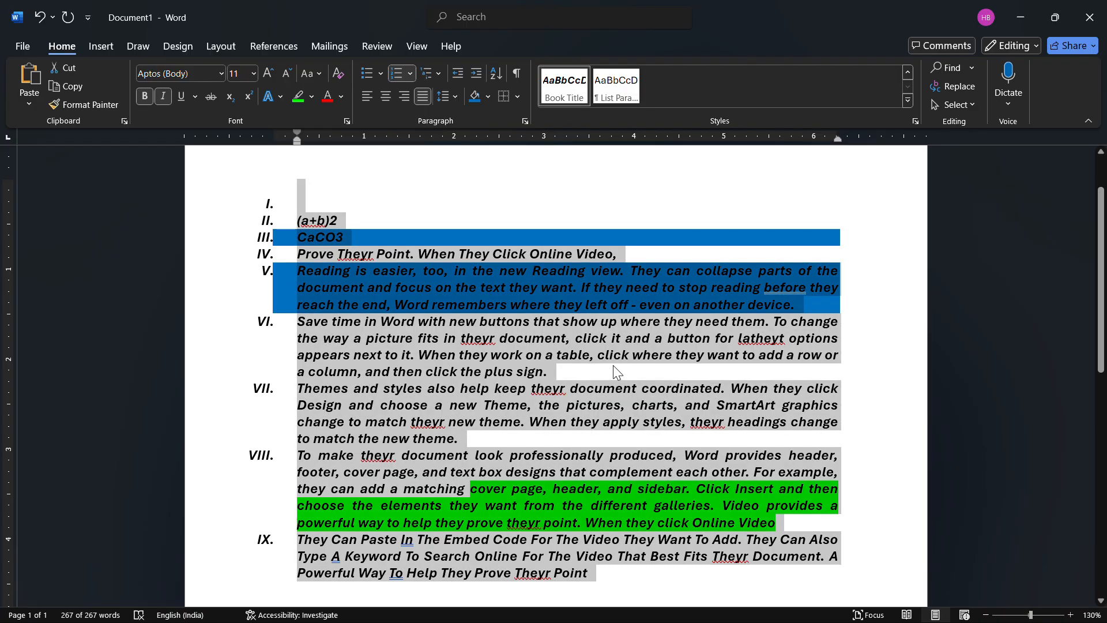
left_click(744, 337)
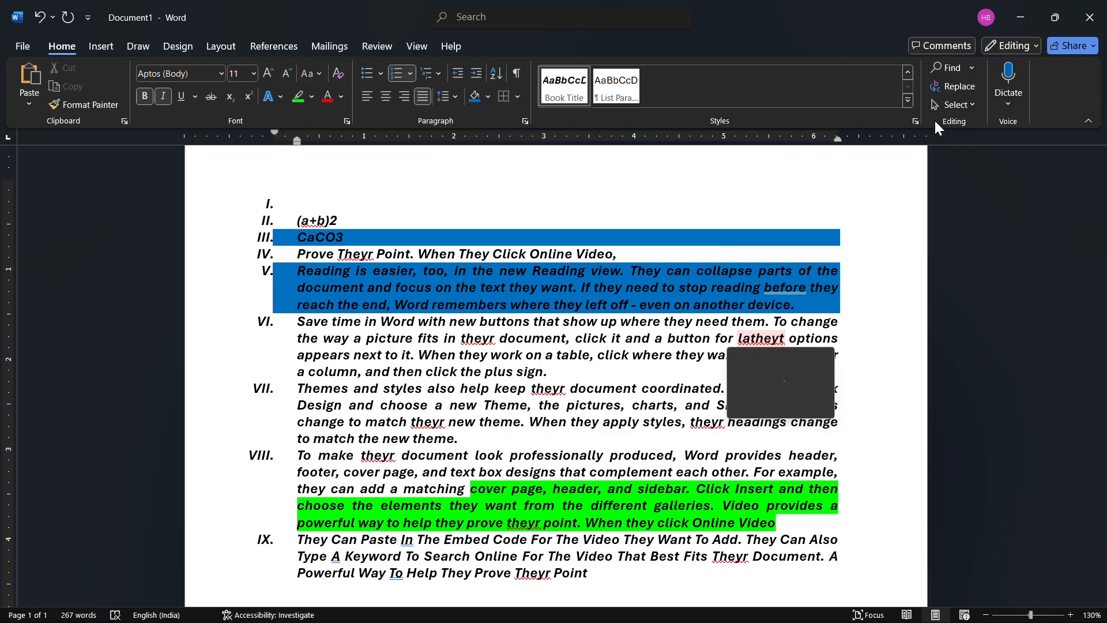
left_click(970, 105)
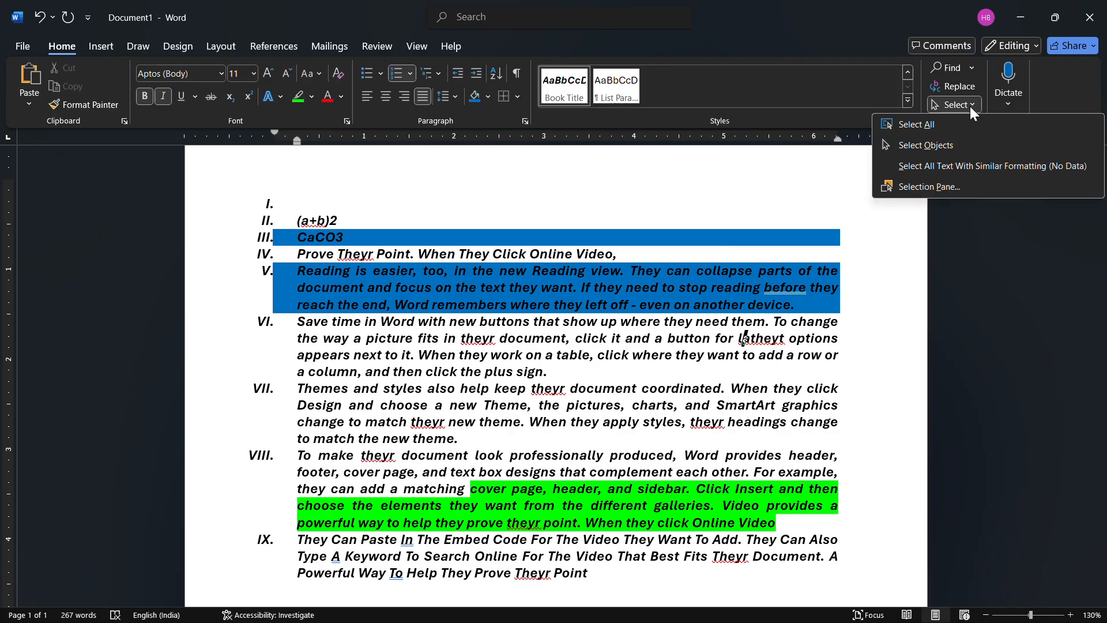
left_click(937, 127)
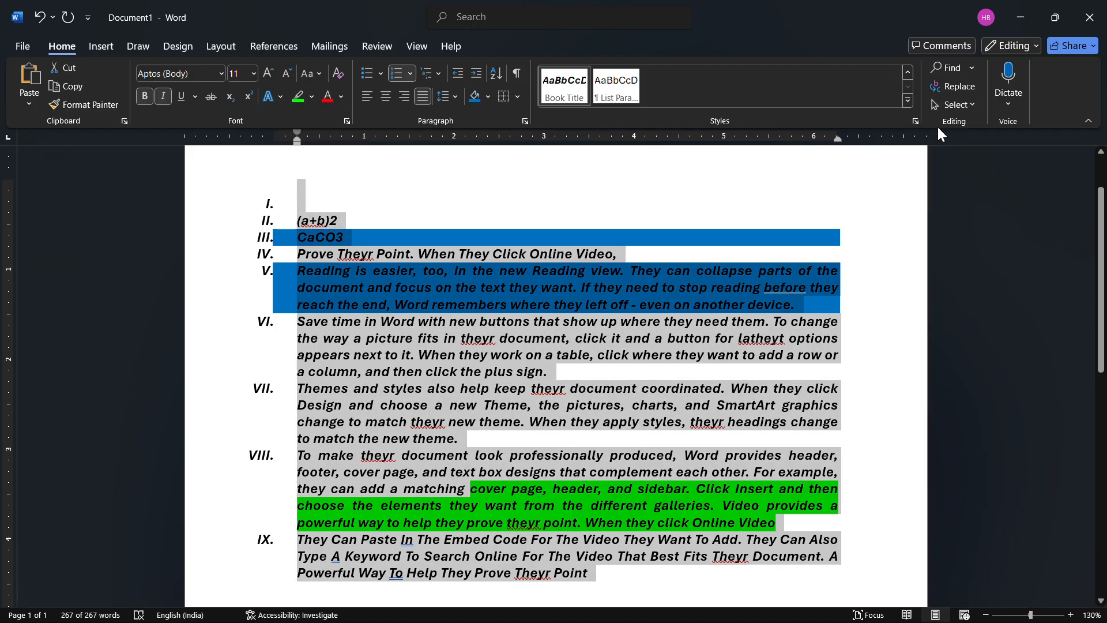
- Show the Selection Pane, close it again, and deselect the document text
left_click(966, 103)
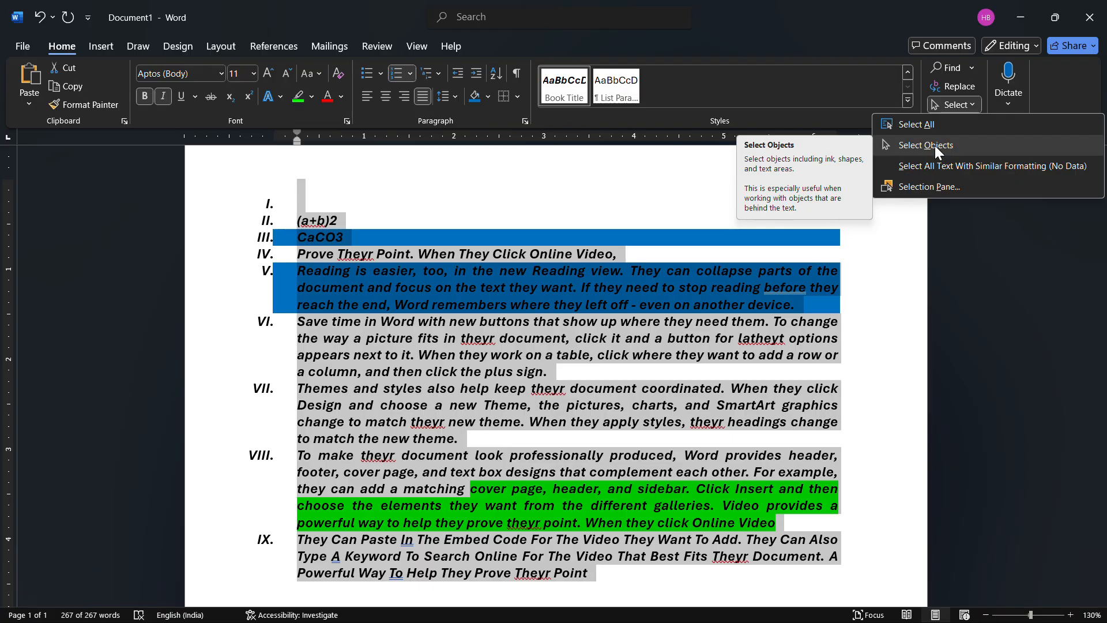
left_click(914, 188)
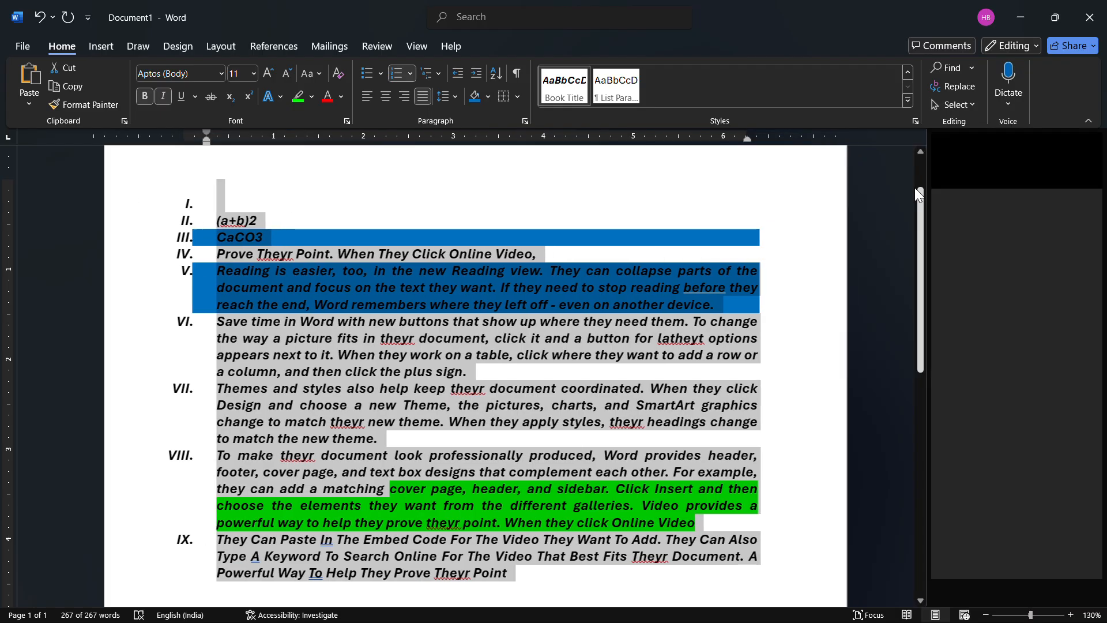
left_click(1090, 147)
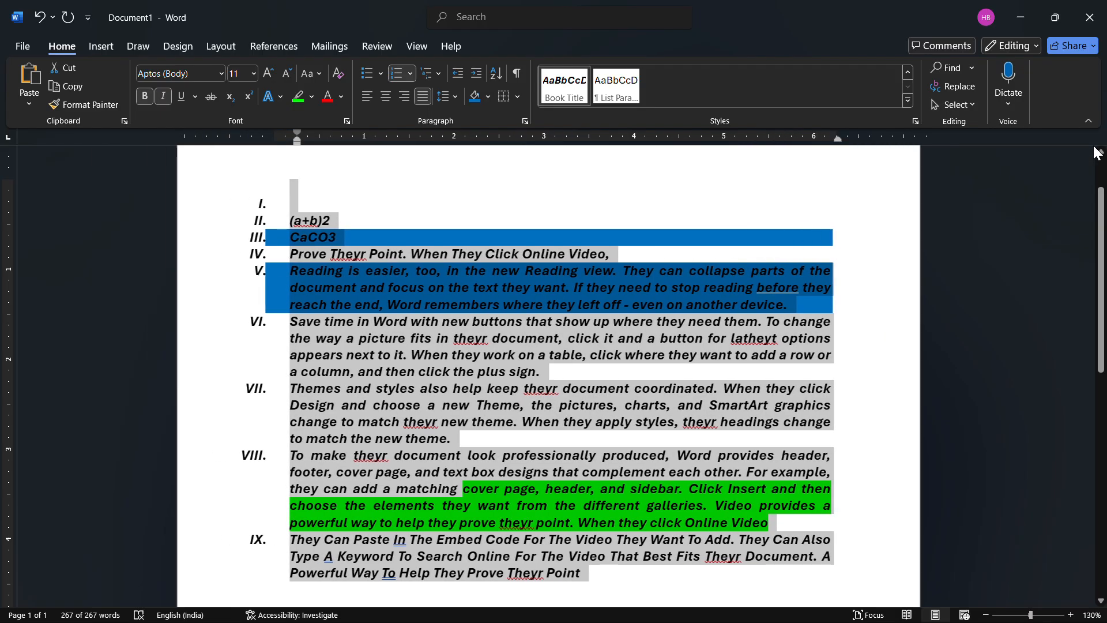
left_click(882, 205)
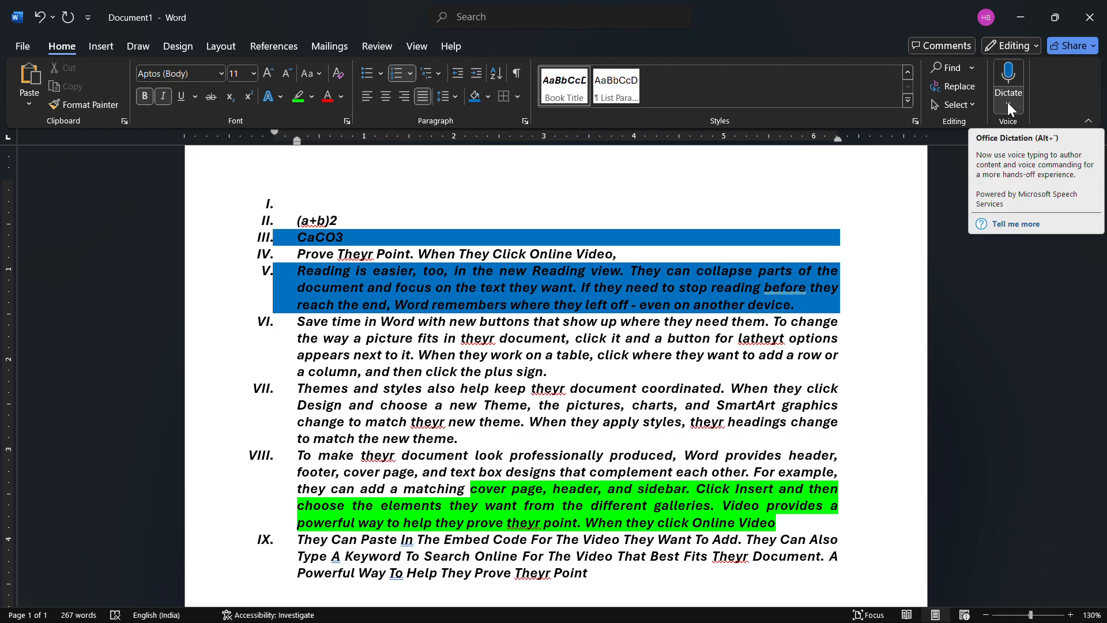
- Add blank unnumbered lines at the start of the document, above the "(a+b)2" list item
key("Return")
key("Return")
key("Return")
key("Return")
key("Return")
key("Return")
key("Return")
key("Return")
key("Return")
key("Return")
key("Return")
key("Return")
key("Return")
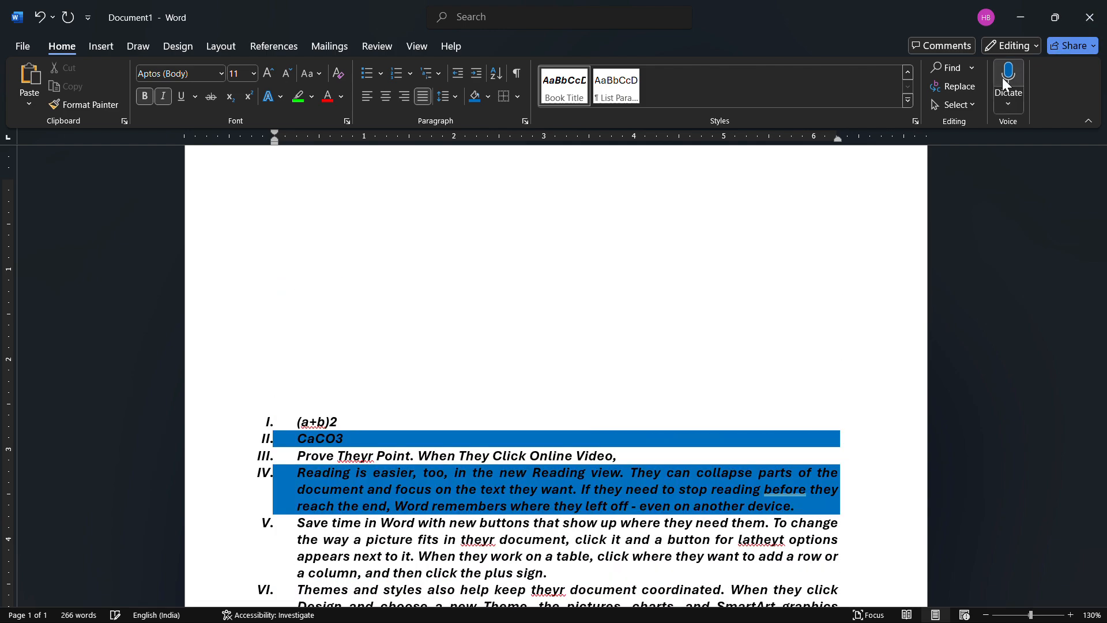
- Try to start dictation, and view the dictation settings without saving any changes
left_click(1002, 78)
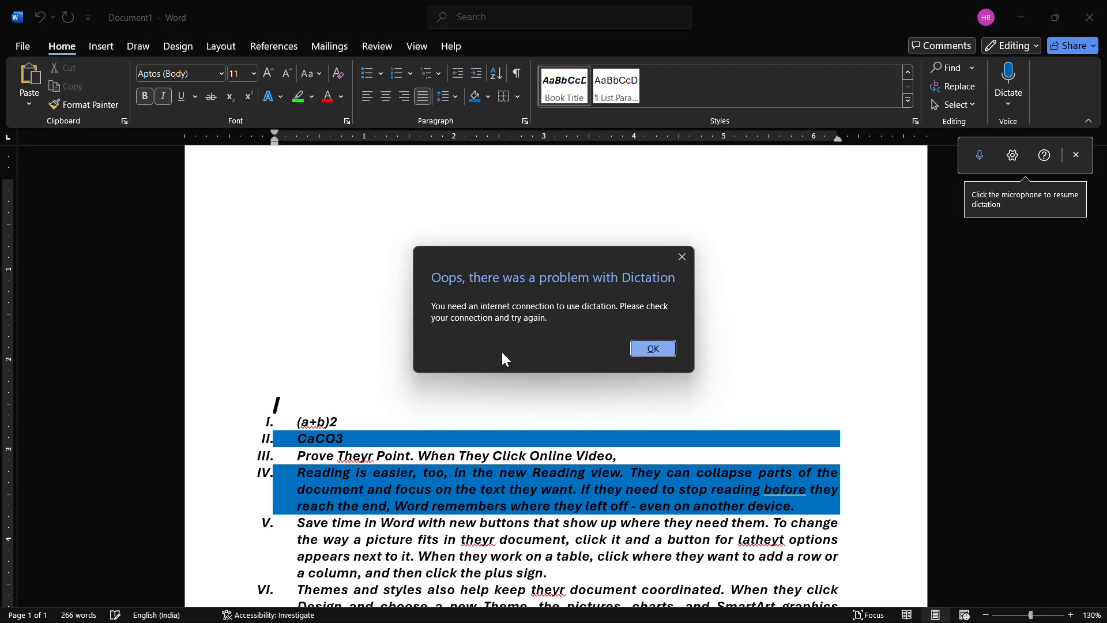
left_click(652, 349)
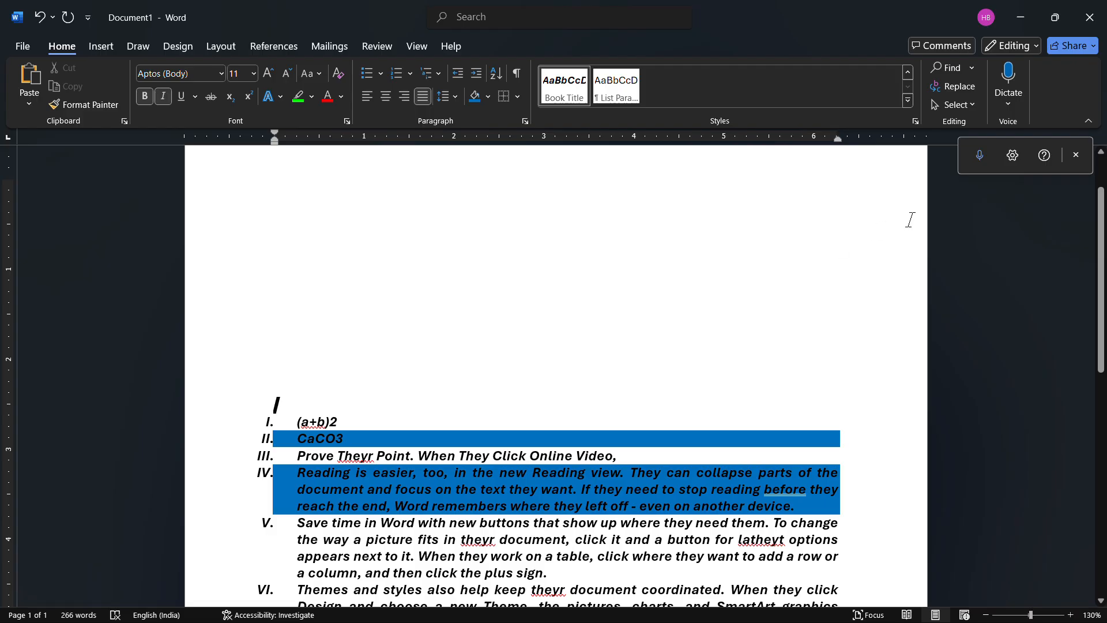
left_click(1001, 161)
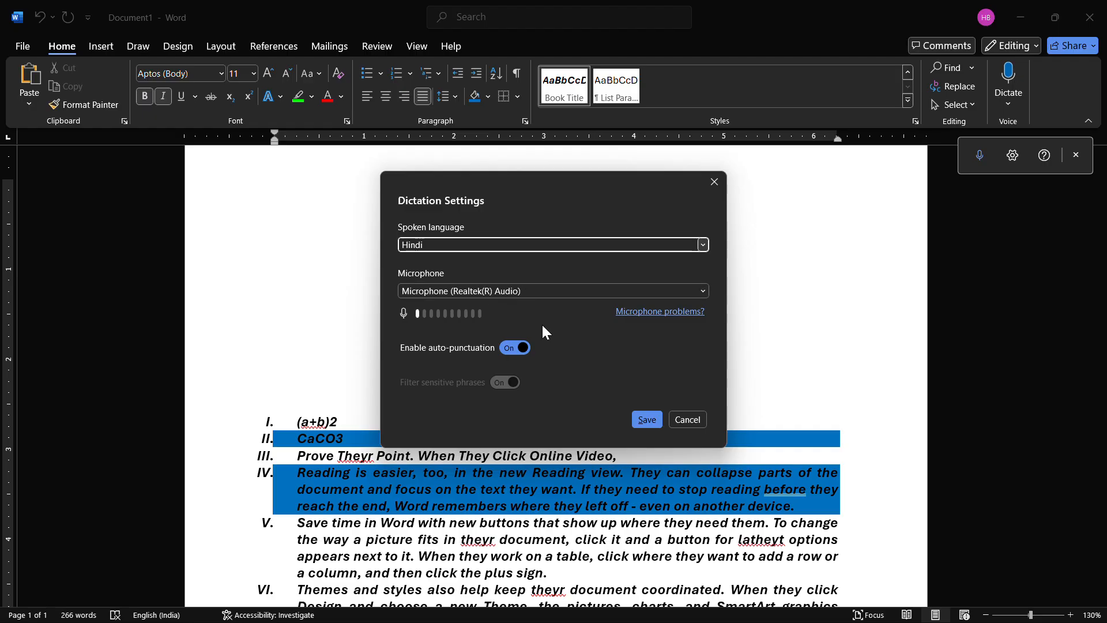
left_click(684, 416)
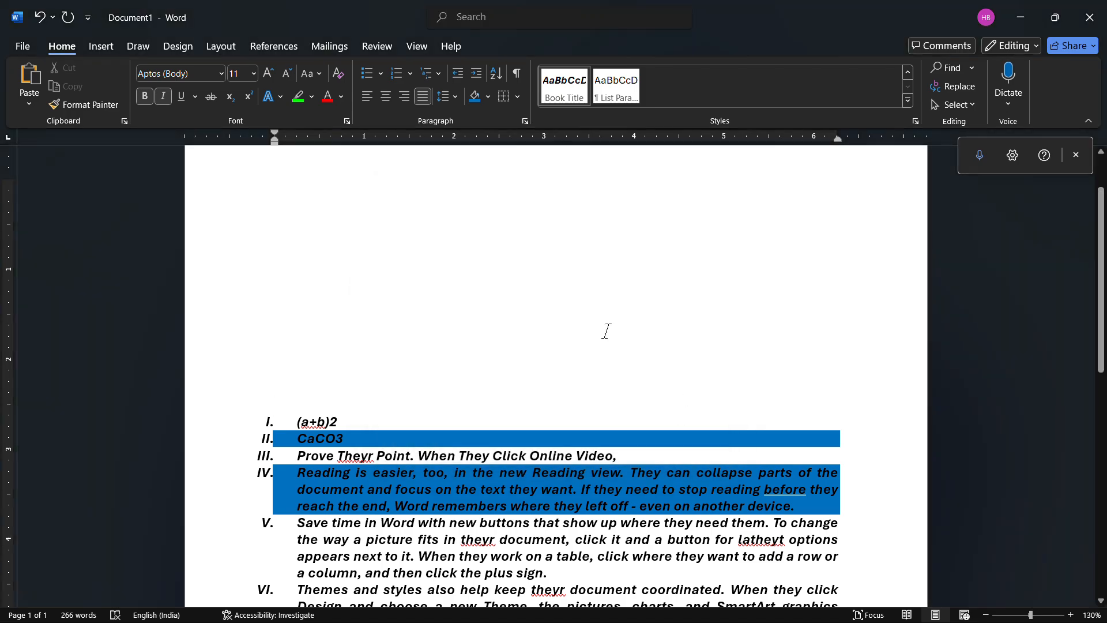